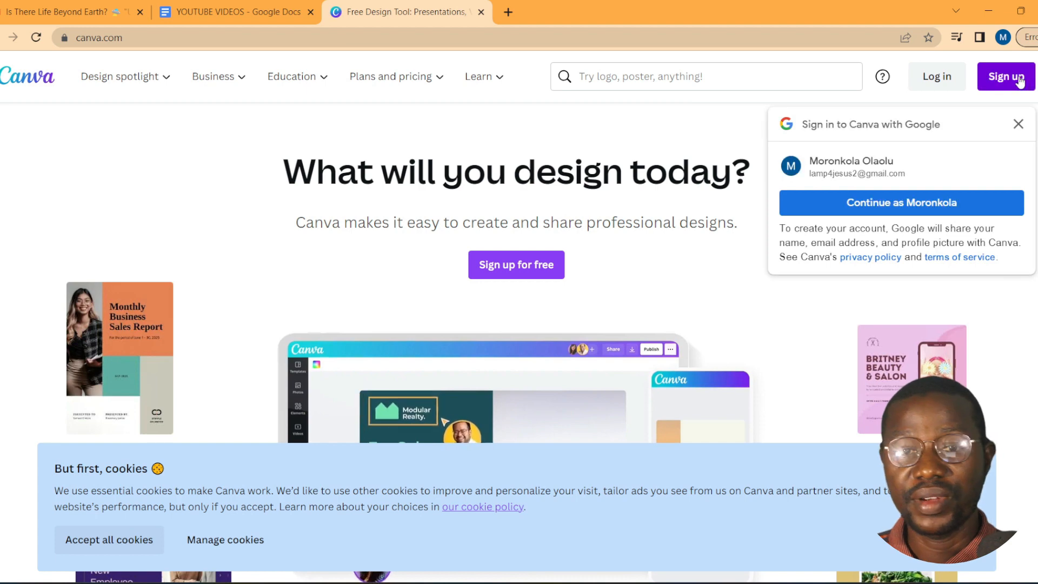
Step: Sign up to Canva with Google as a small business, skipping the team and Pro trial
click(1020, 78)
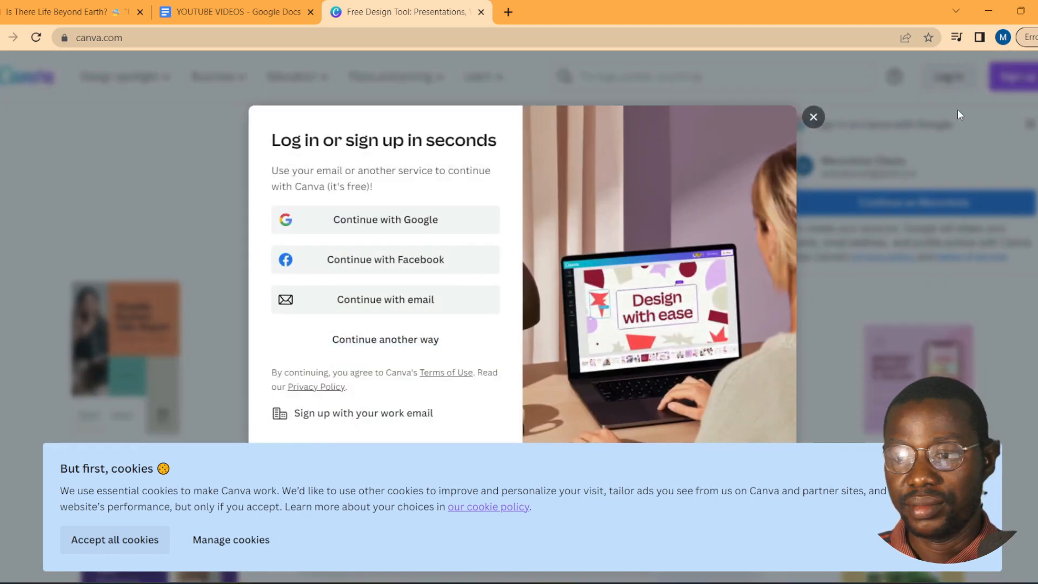
click(403, 224)
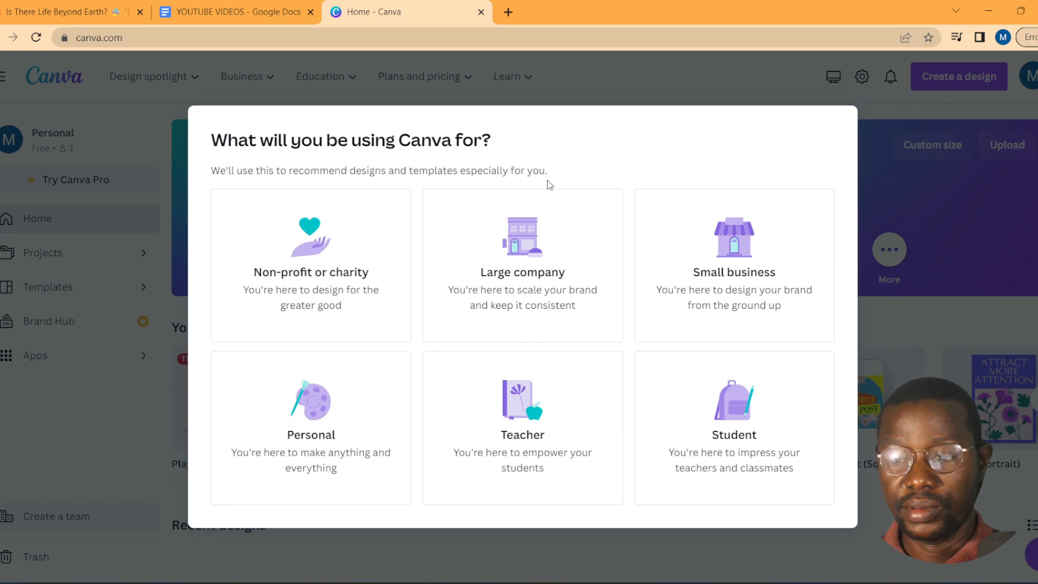
click(742, 274)
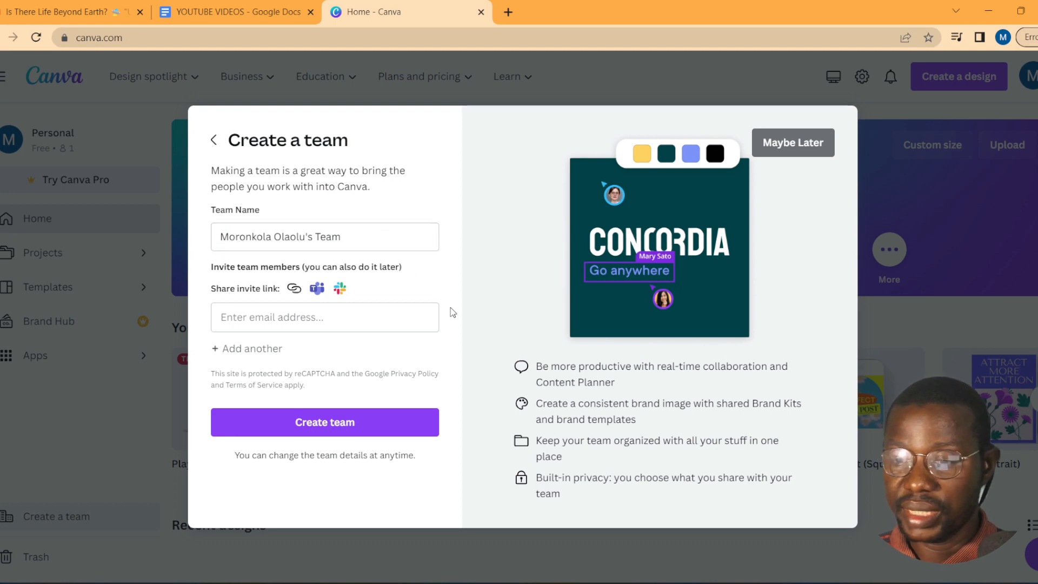
click(781, 143)
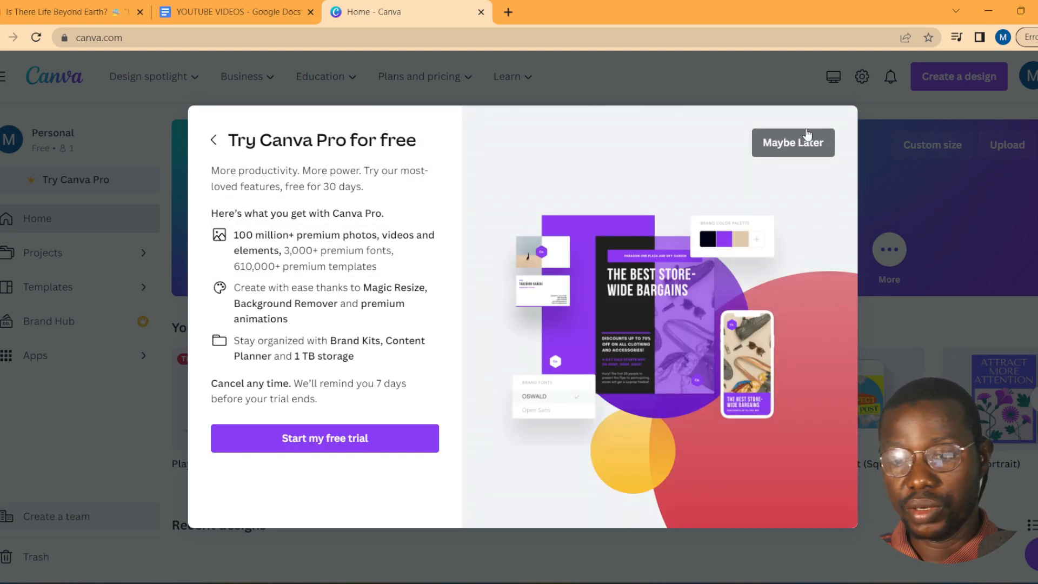
key(Escape)
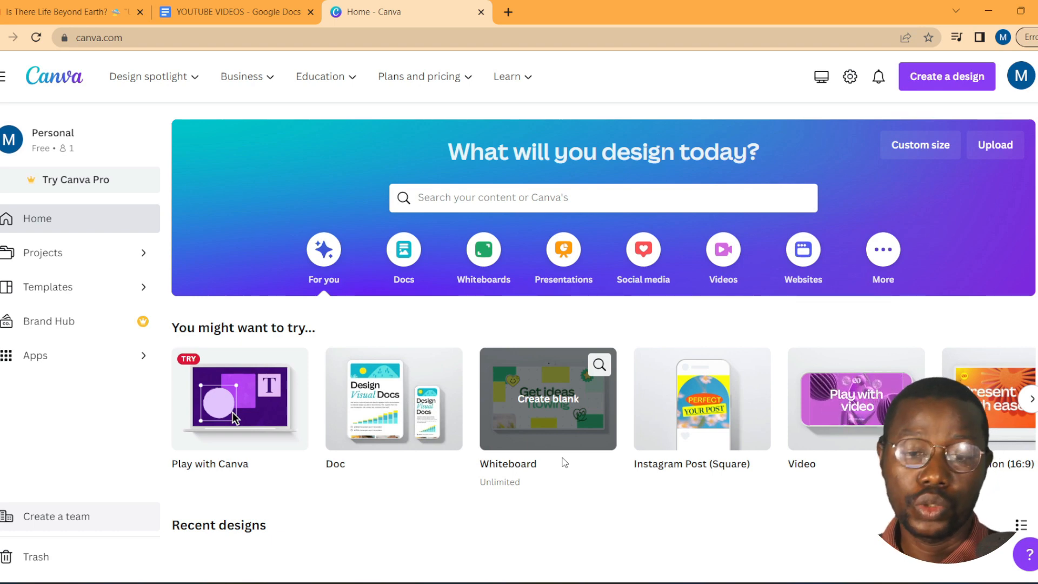
Step: Open the Templates gallery and scroll through its categories and recommended formats
scroll(323, 318, down, 1)
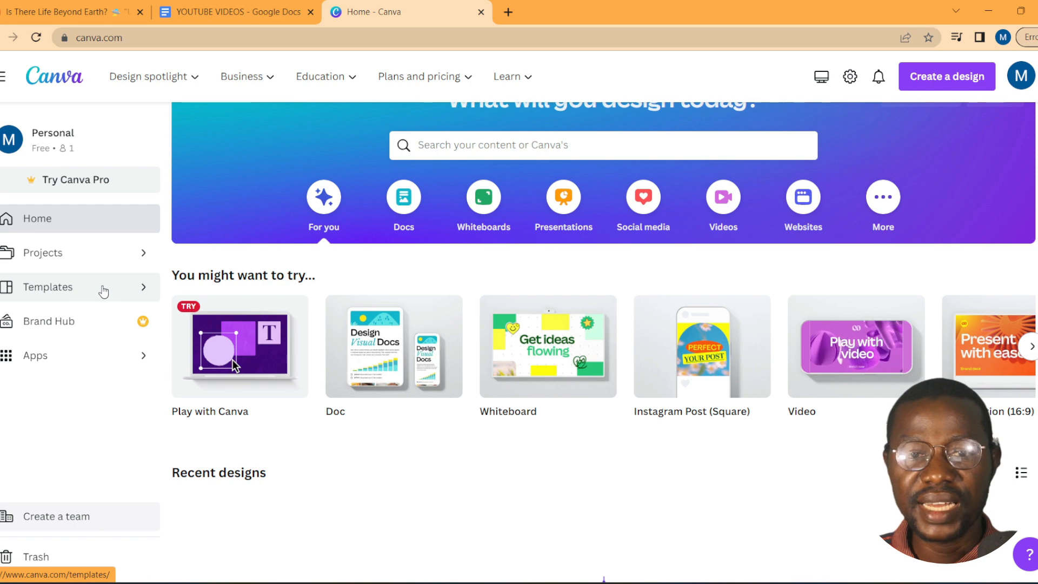
click(103, 291)
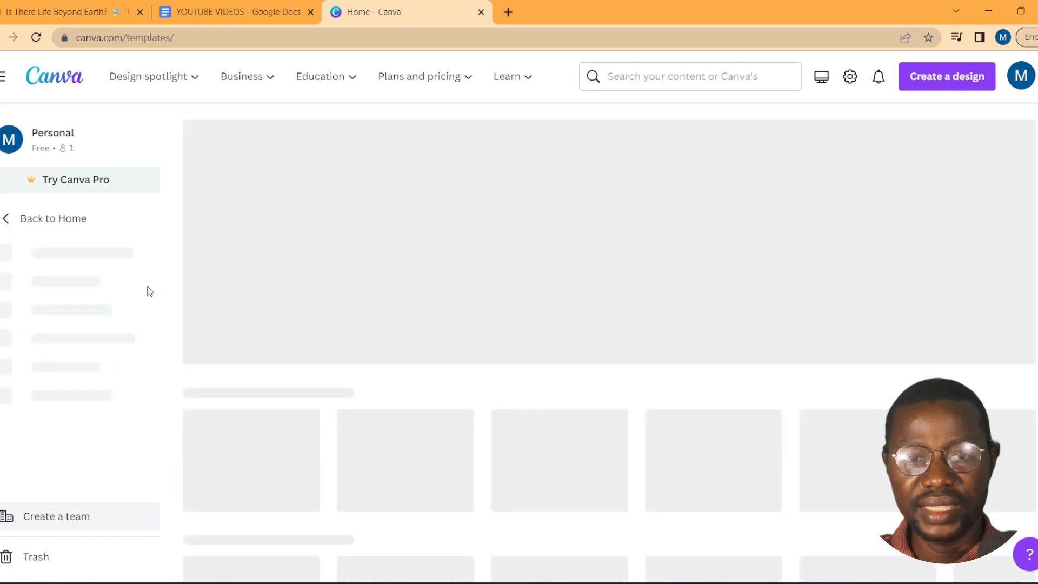
scroll(604, 362, down, 1)
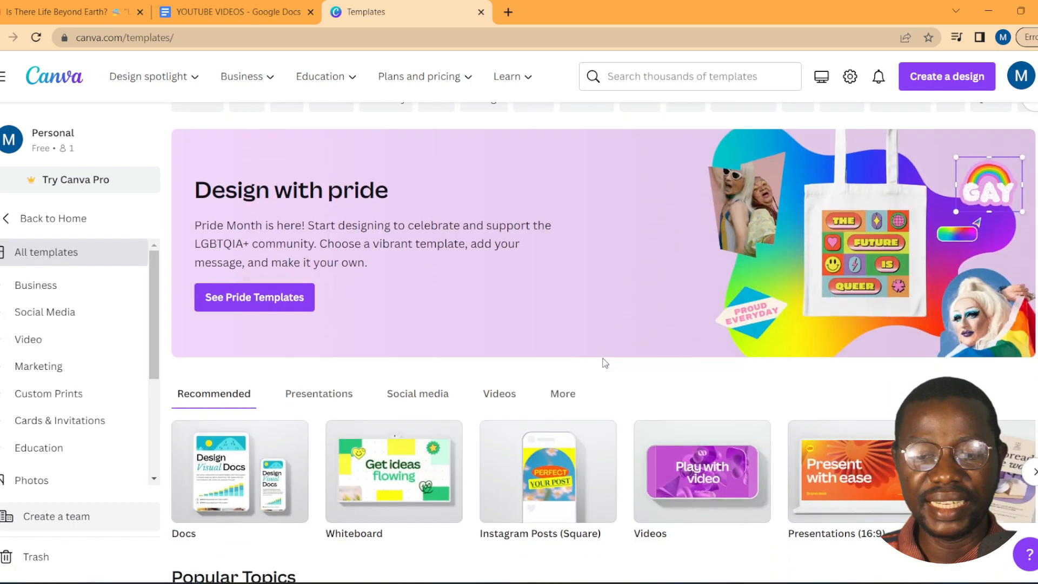
scroll(605, 362, down, 10)
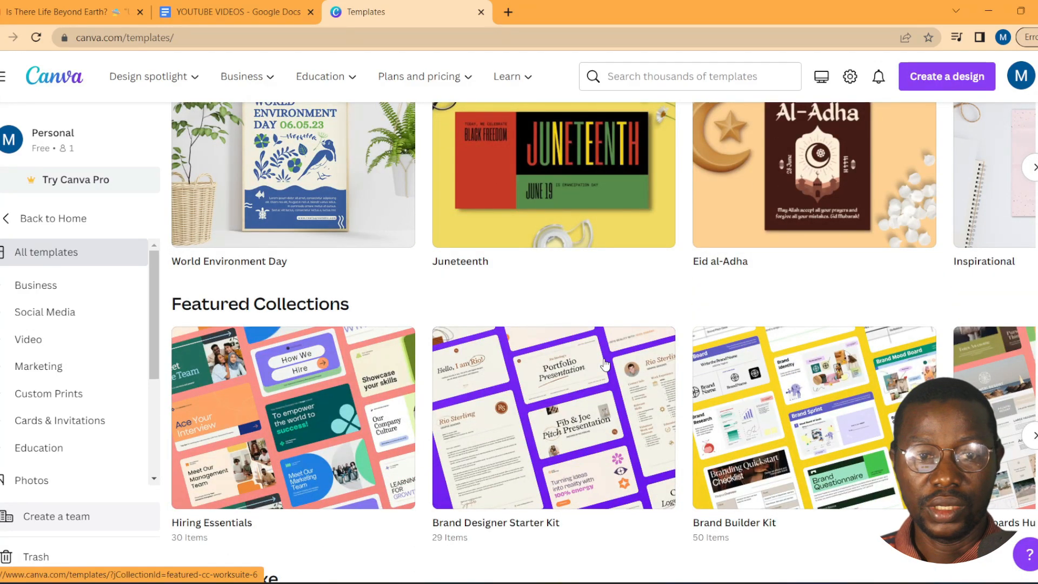
scroll(605, 365, down, 7)
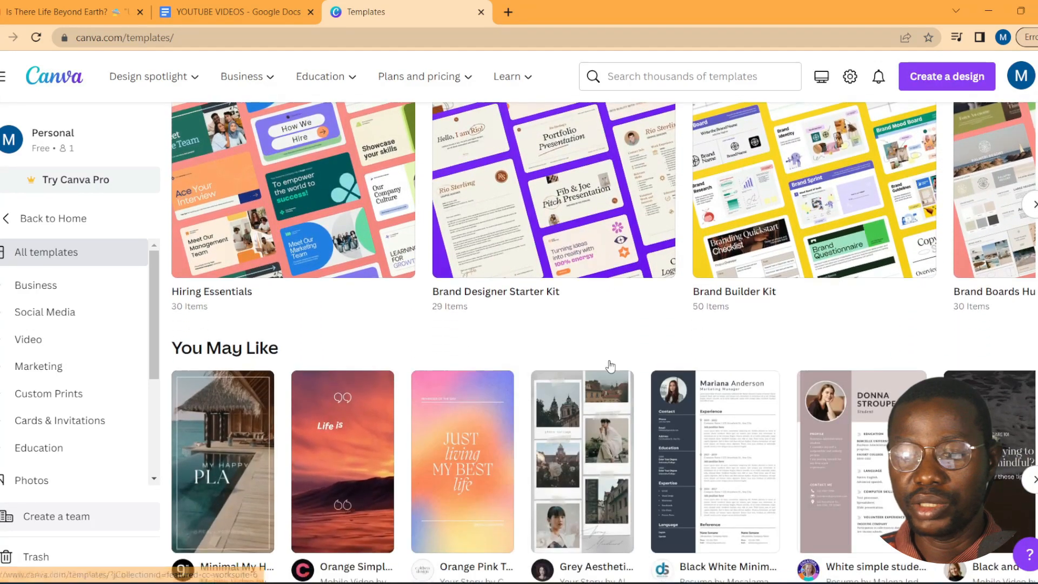
scroll(626, 373, down, 10)
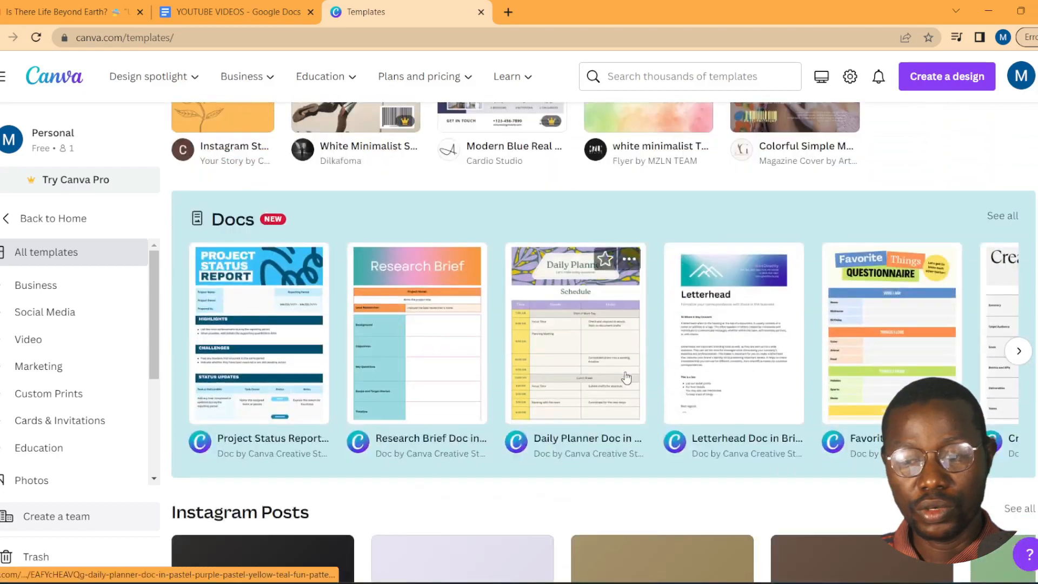
scroll(628, 388, down, 10)
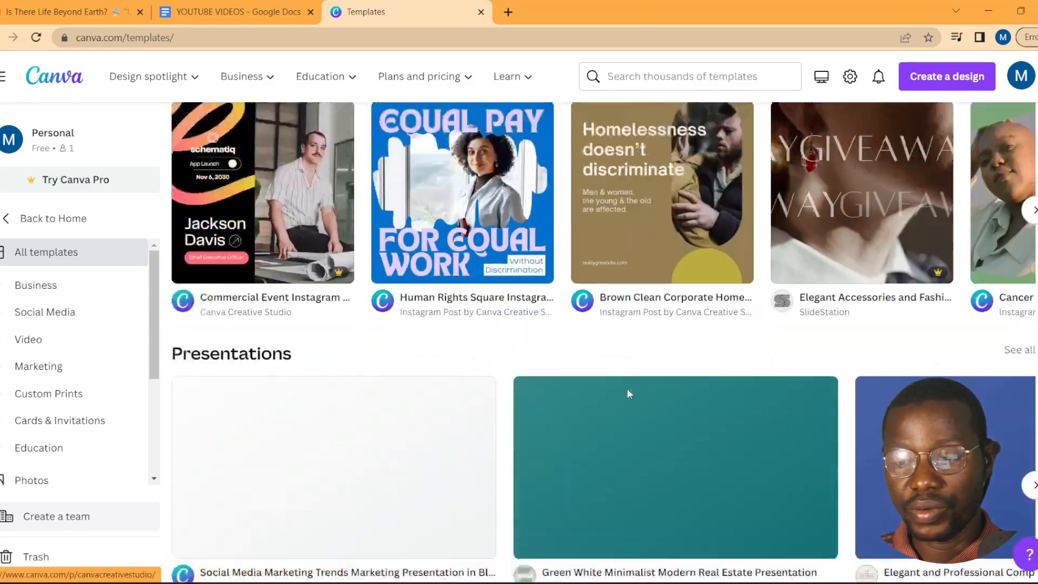
scroll(629, 395, up, 20)
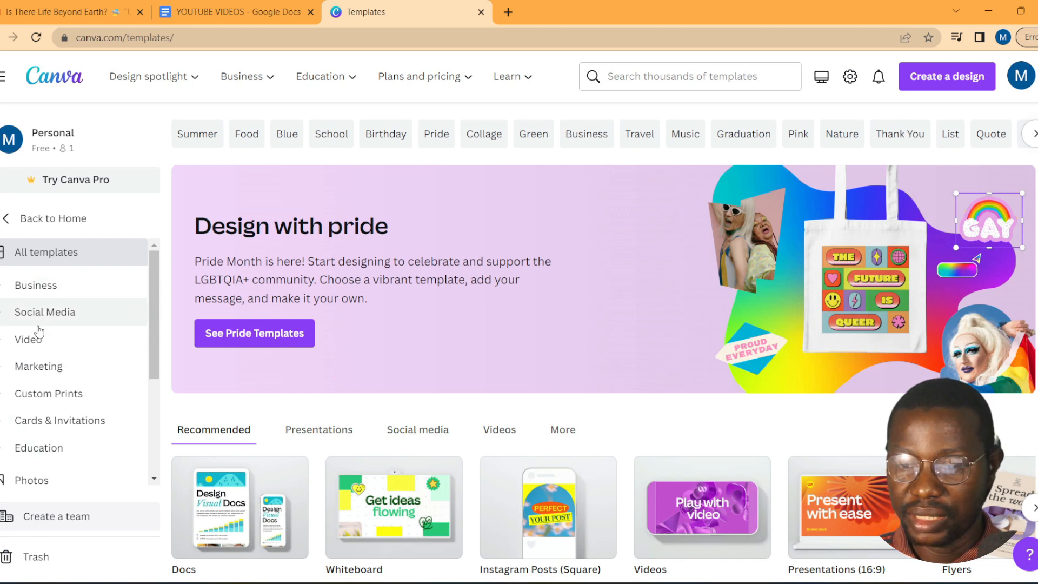
Step: Search the templates for 'Business Cards'
click(620, 77)
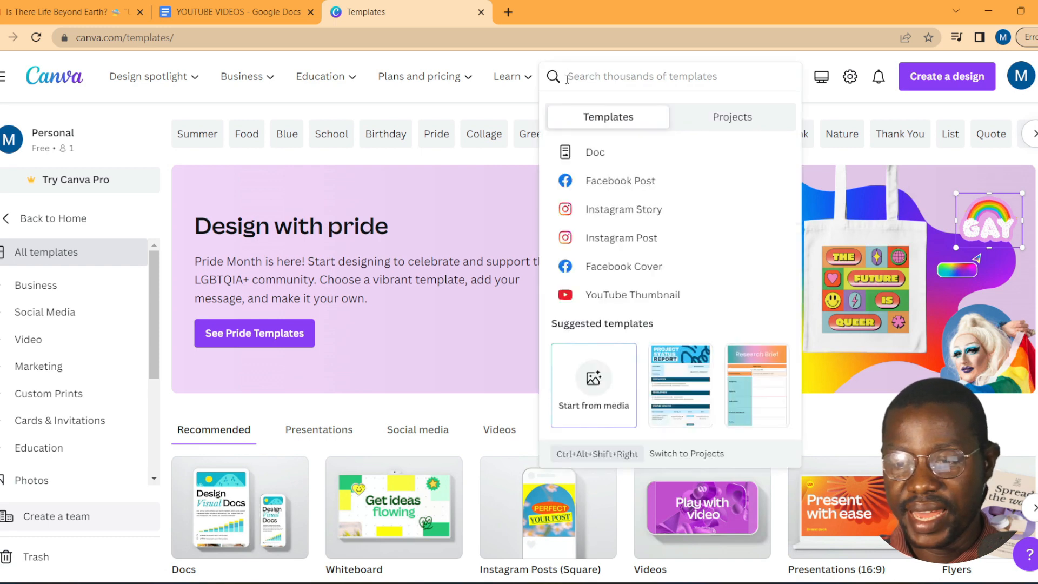
text(Business )
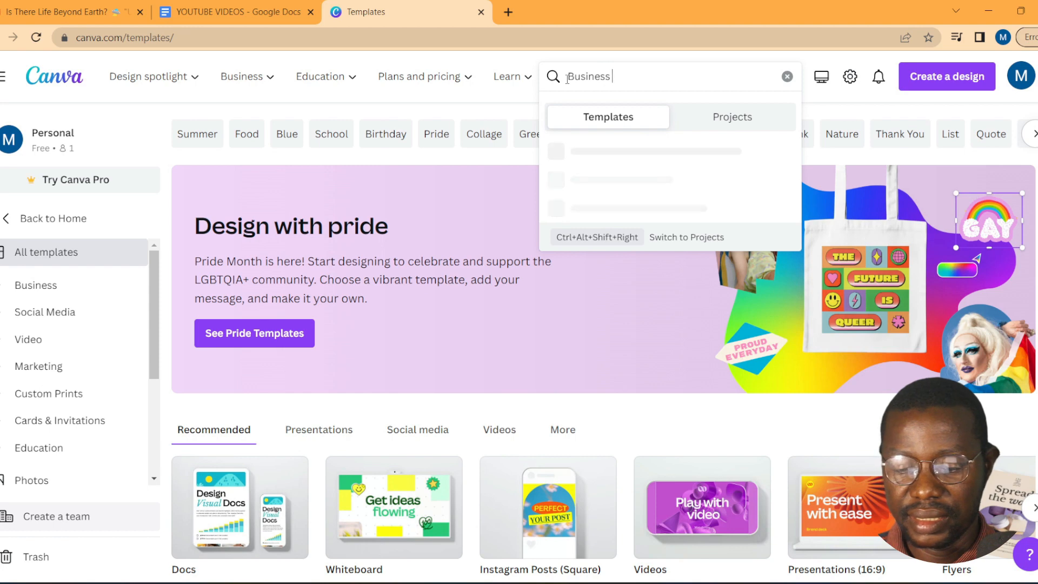
text(Cards)
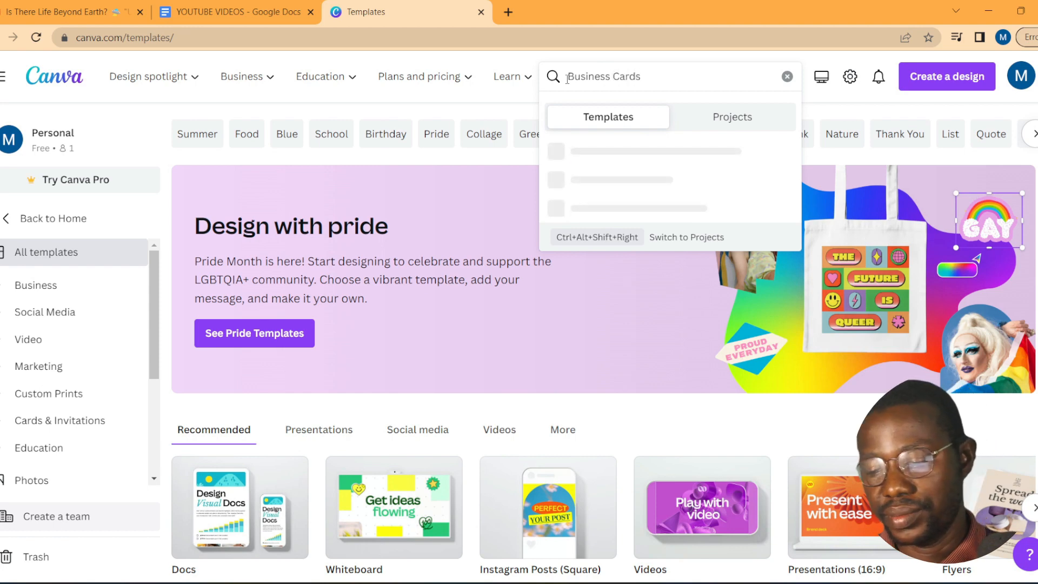
key(Return)
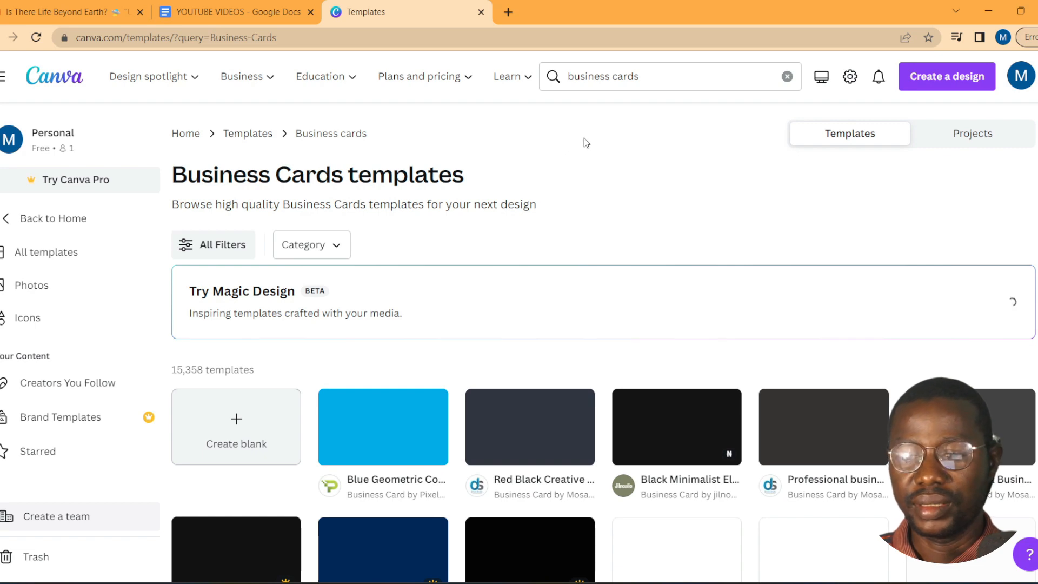
Step: Scroll through the business card results, such as Blue Geometric and Red Black Creative
scroll(608, 373, down, 1)
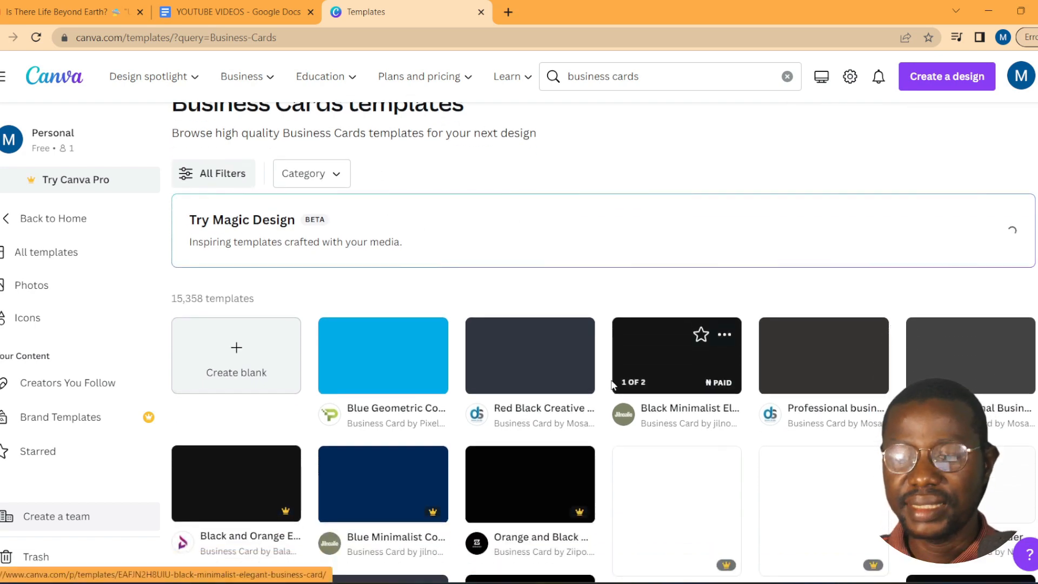
scroll(616, 381, down, 2)
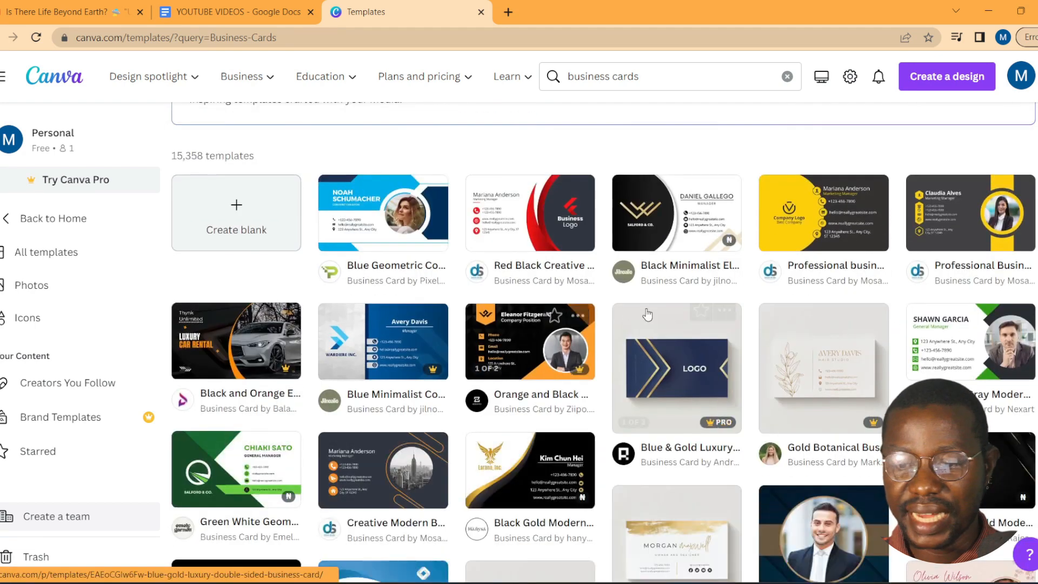
scroll(694, 363, down, 4)
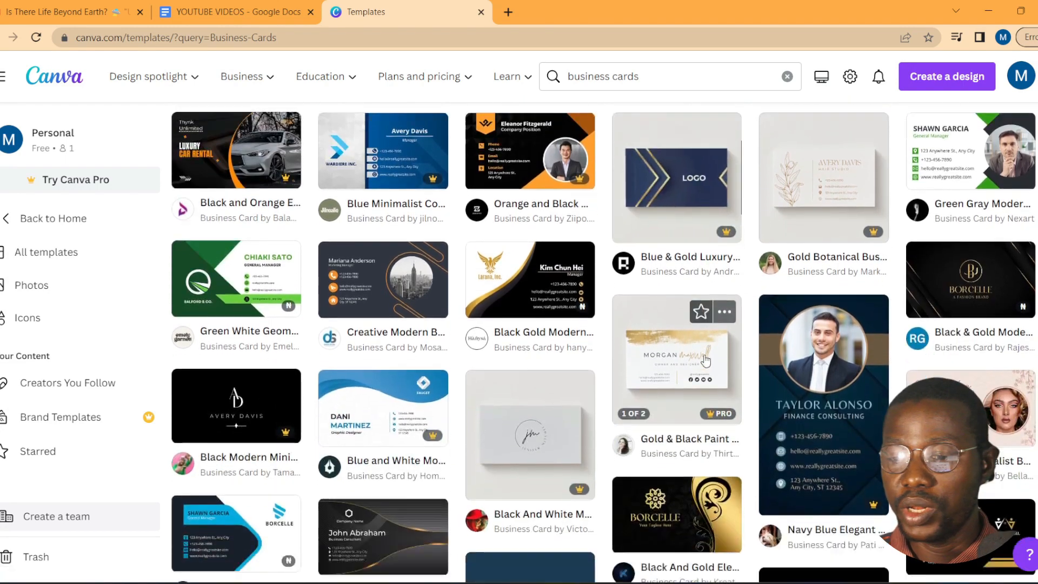
scroll(712, 361, down, 3)
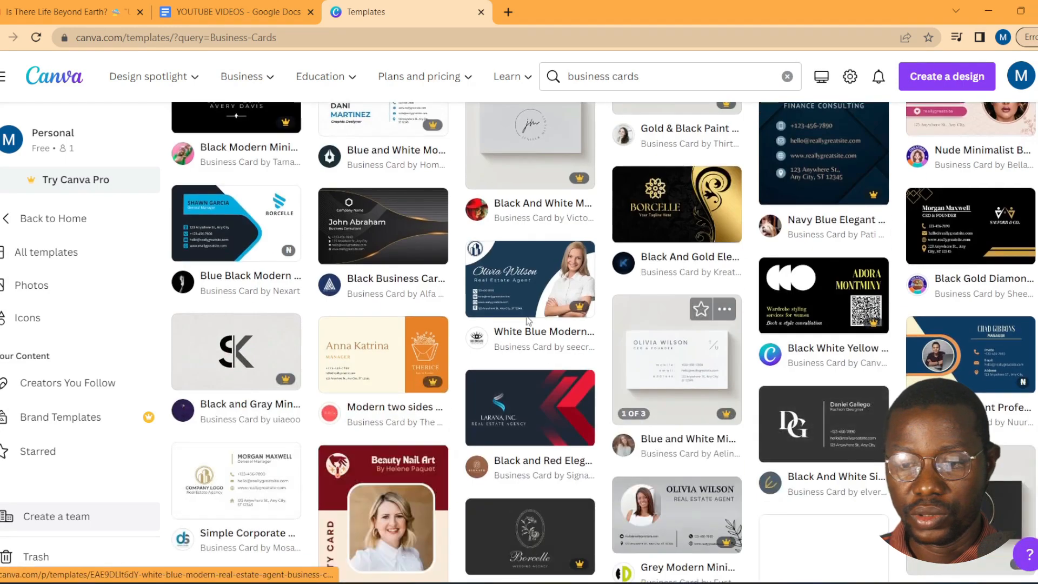
scroll(574, 270, down, 3)
scroll(584, 287, up, 3)
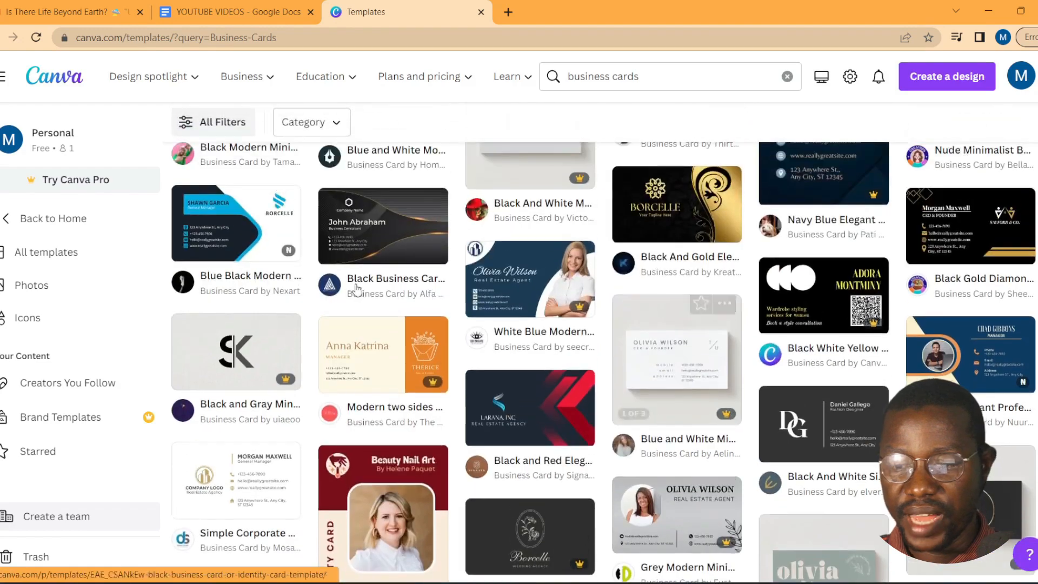
scroll(598, 307, down, 3)
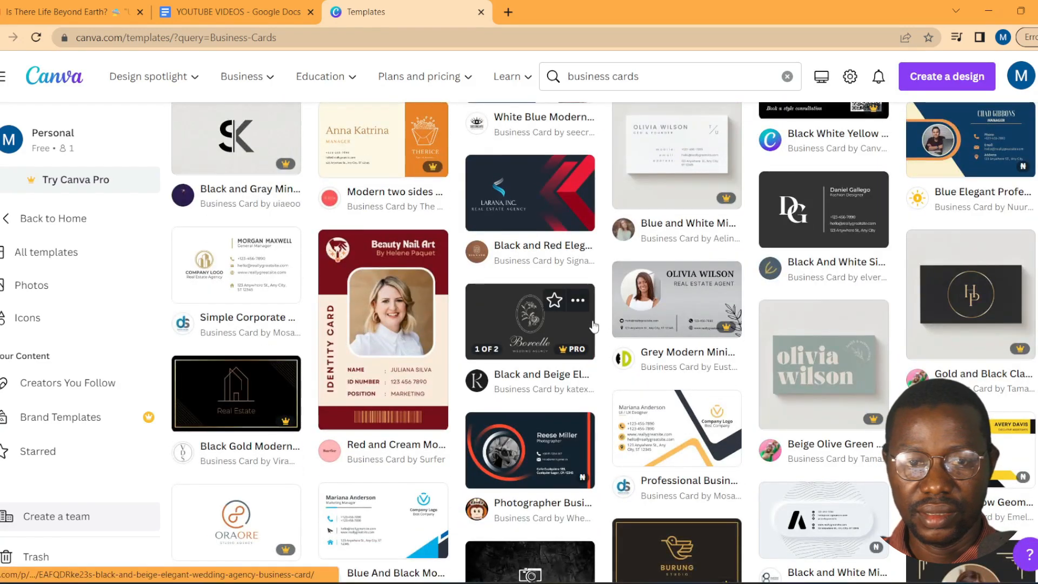
scroll(598, 324, down, 2)
scroll(597, 329, up, 10)
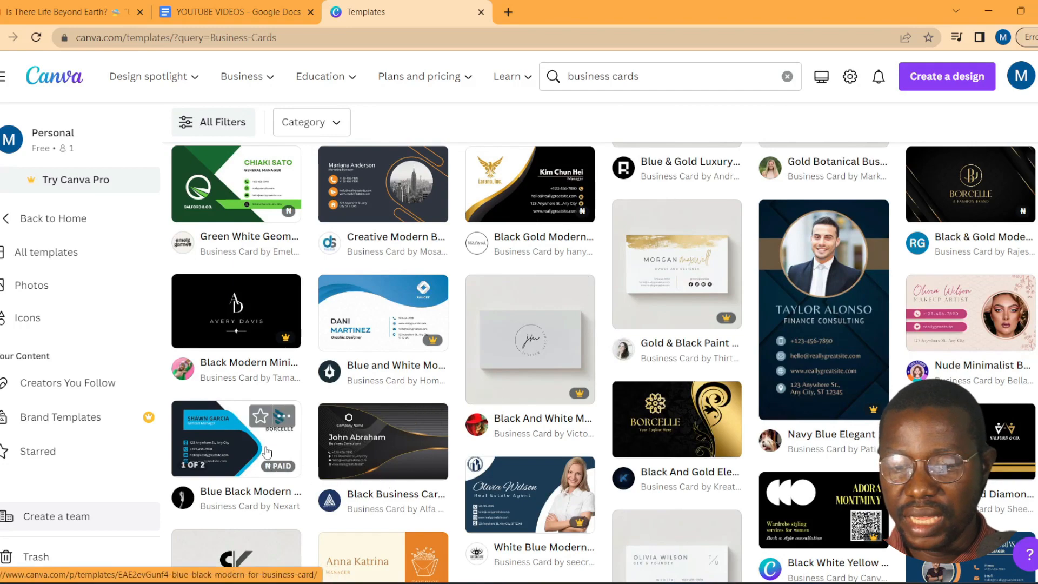
scroll(538, 443, up, 1)
scroll(390, 391, down, 4)
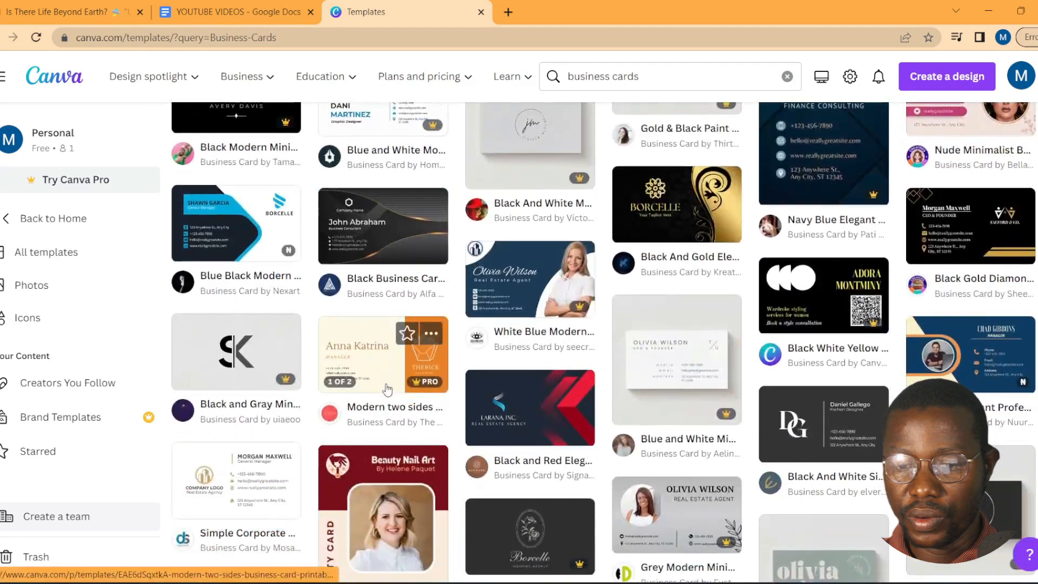
scroll(390, 391, up, 5)
scroll(258, 399, down, 3)
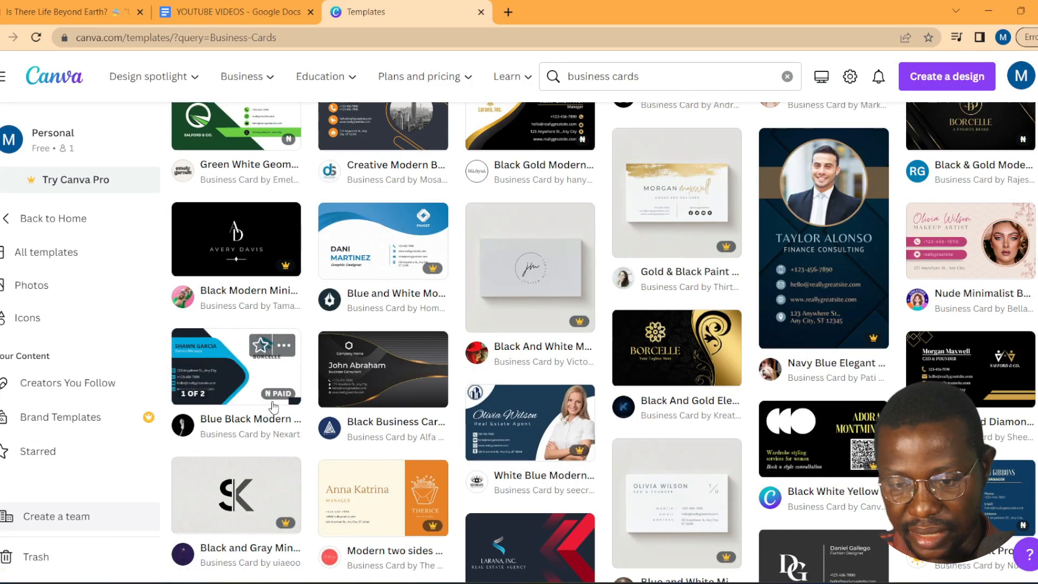
mouse_move(277, 396)
scroll(277, 396, up, 10)
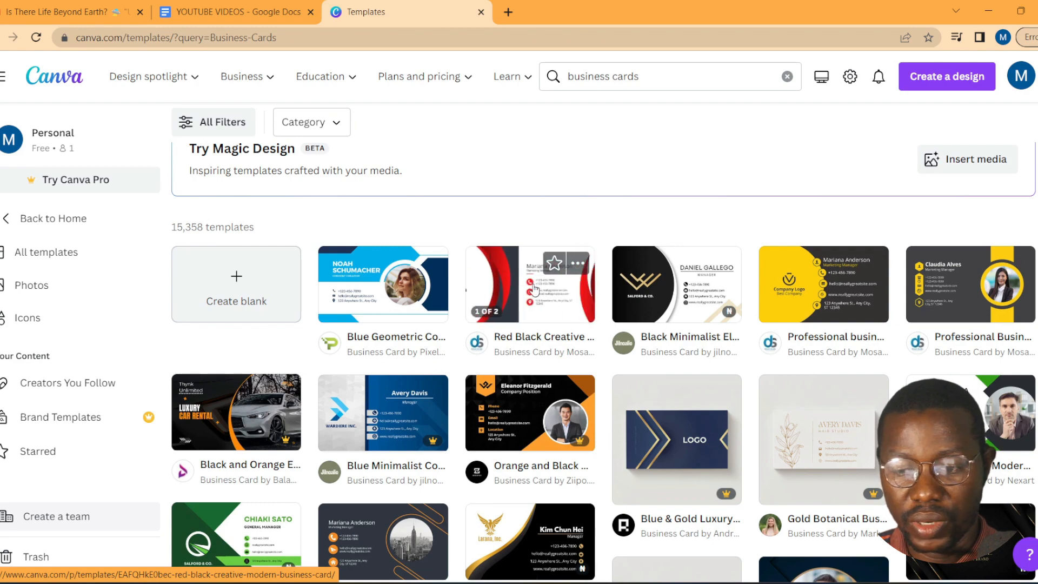
Step: Preview the Red Black Creative Modern Business Card, comparing its back and front sides
click(534, 289)
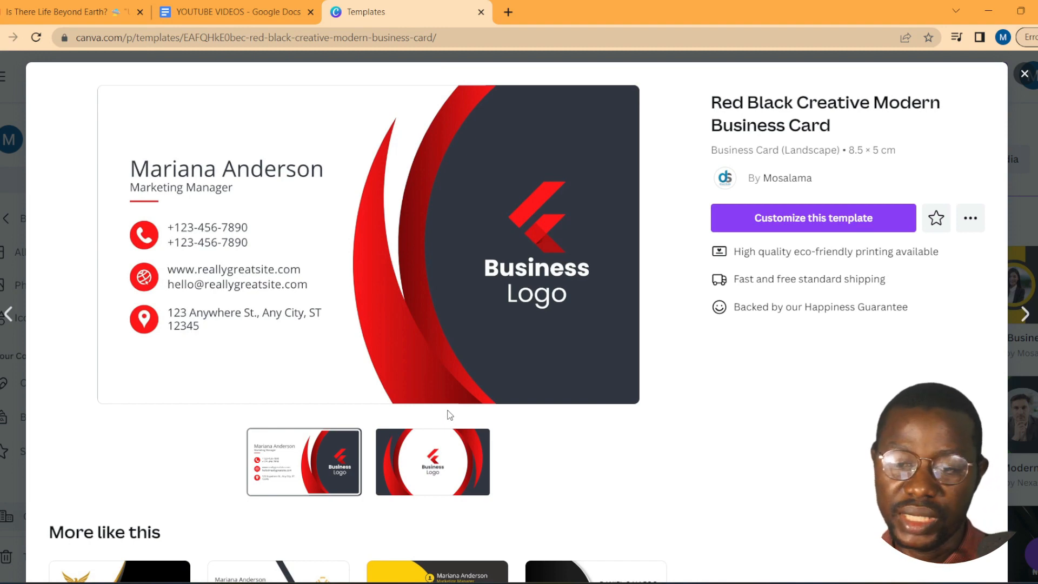
click(412, 461)
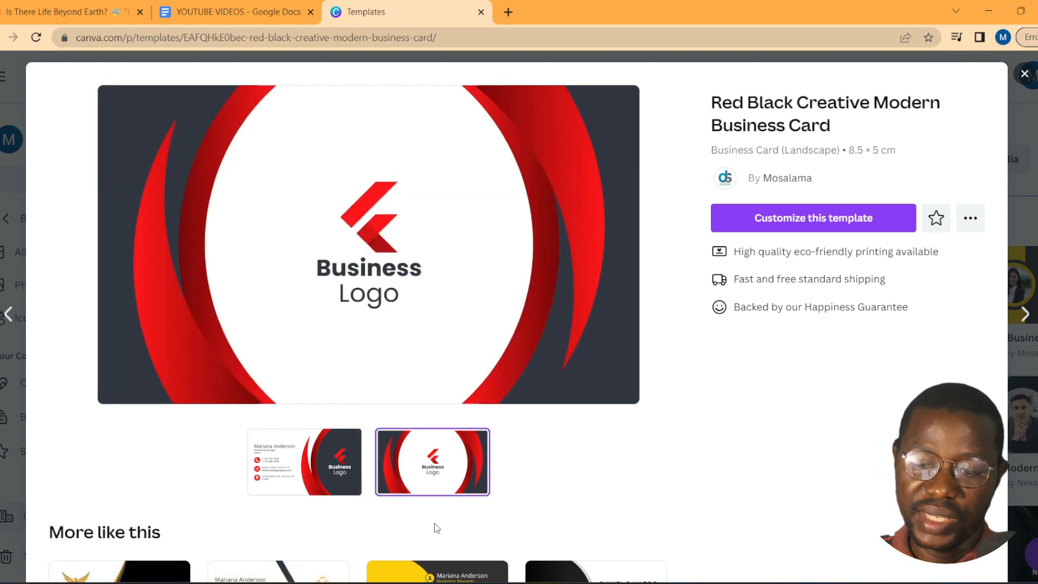
click(284, 475)
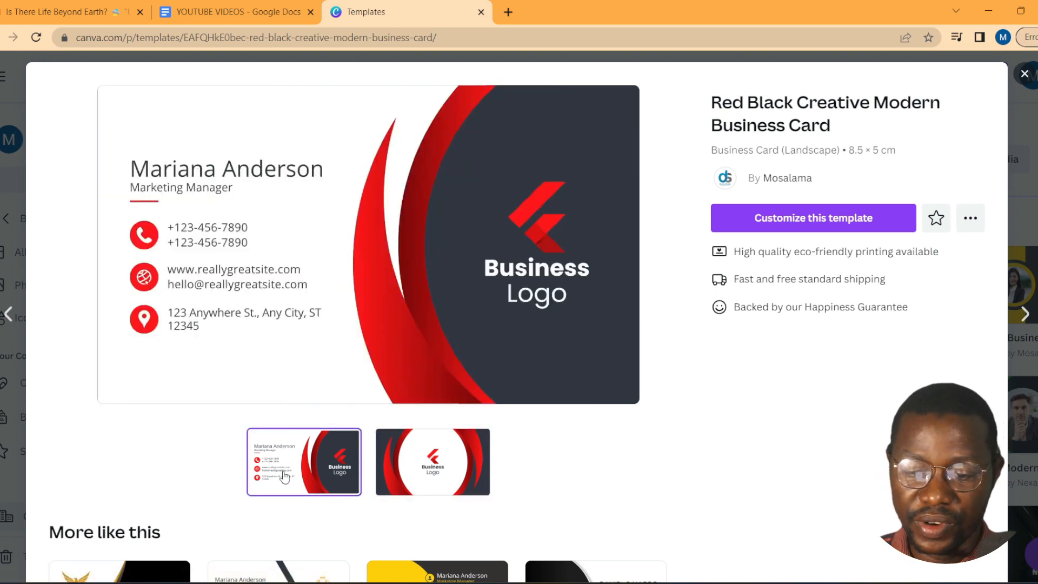
click(459, 473)
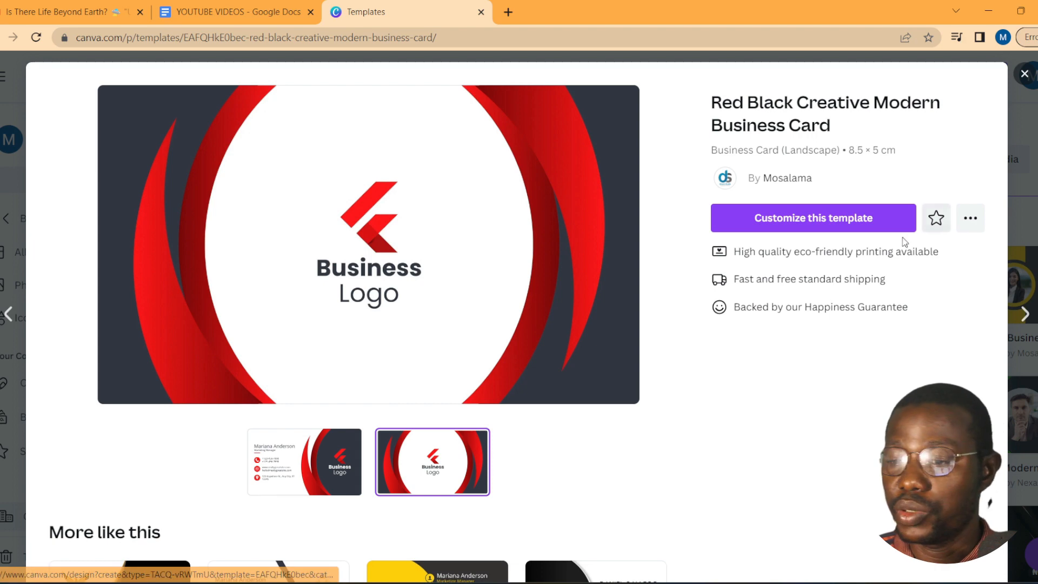
Step: Open the Red Black Creative template in the editor and dismiss the three-tip tour
click(850, 218)
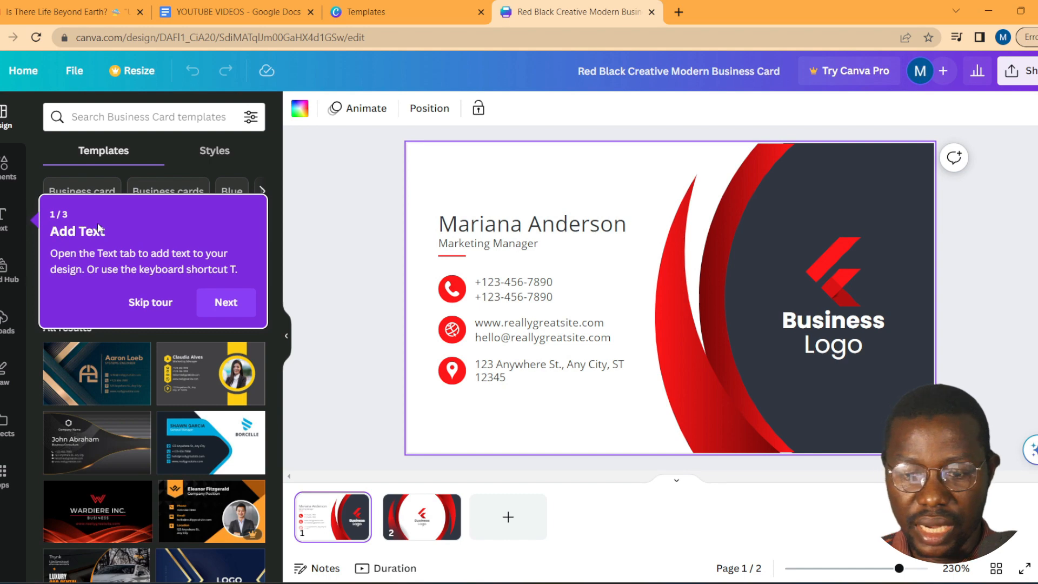
click(255, 301)
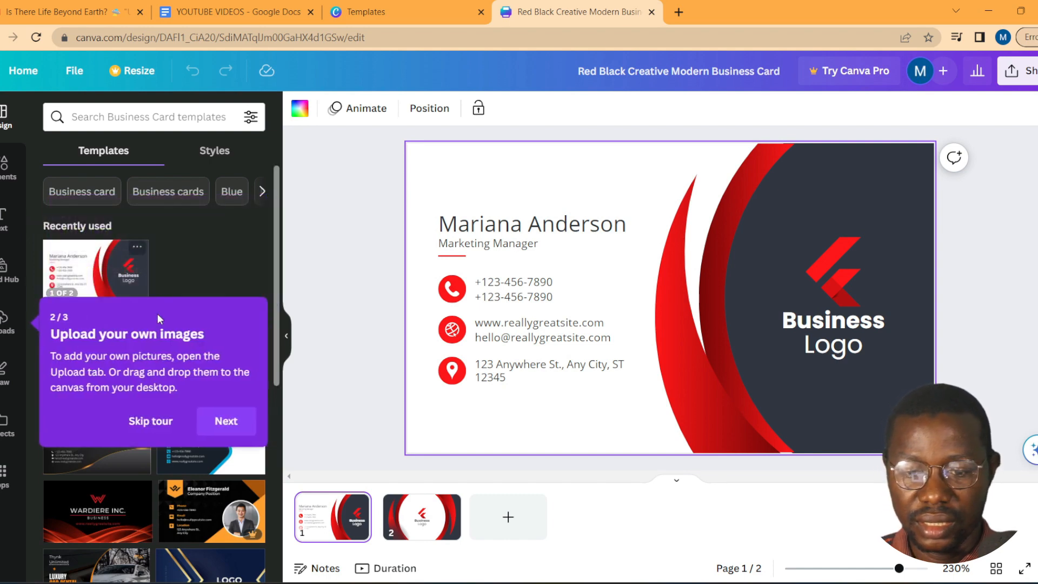
click(226, 421)
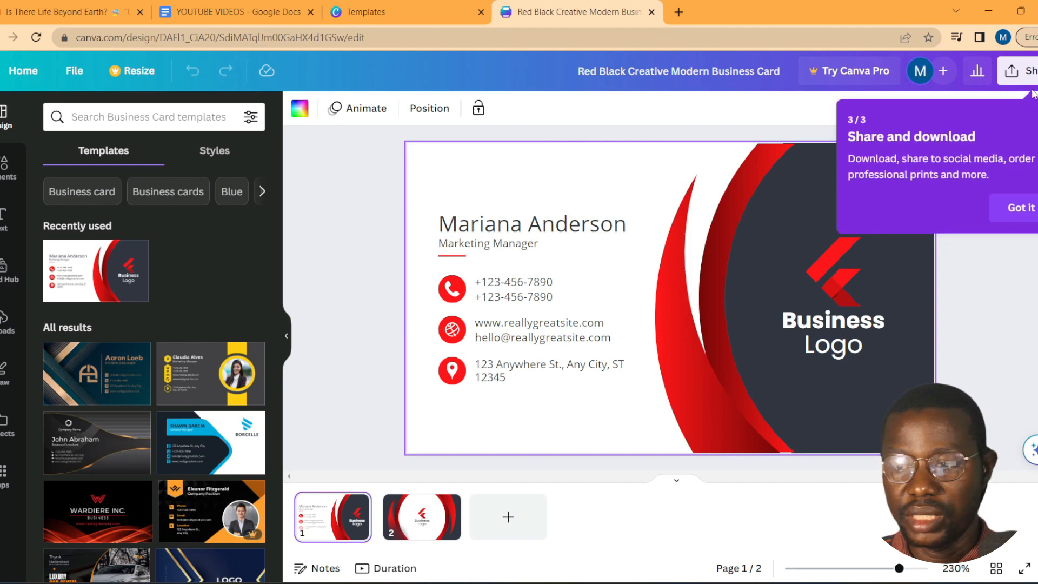
click(1021, 214)
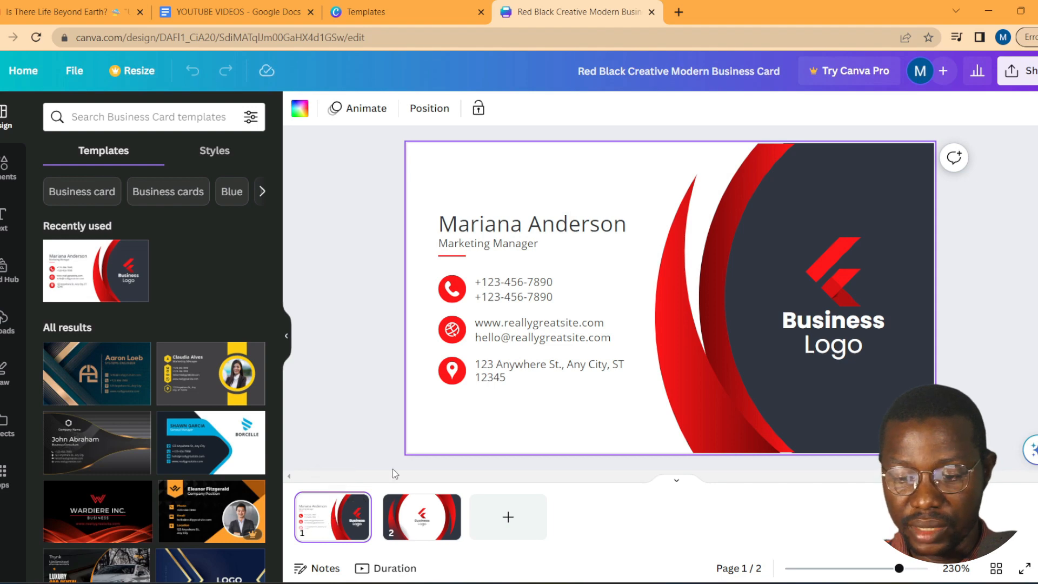
click(422, 520)
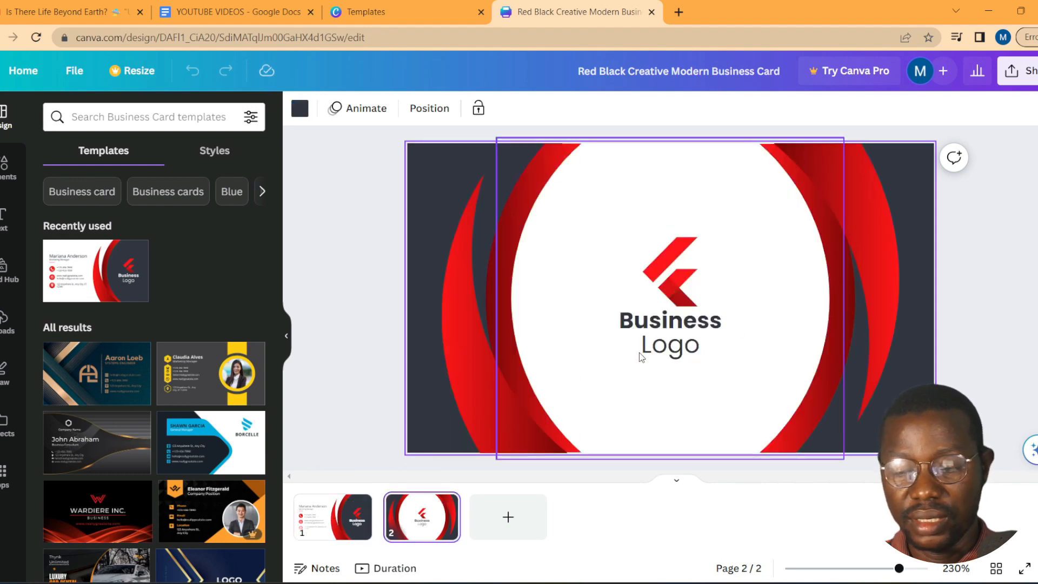
click(330, 520)
click(414, 515)
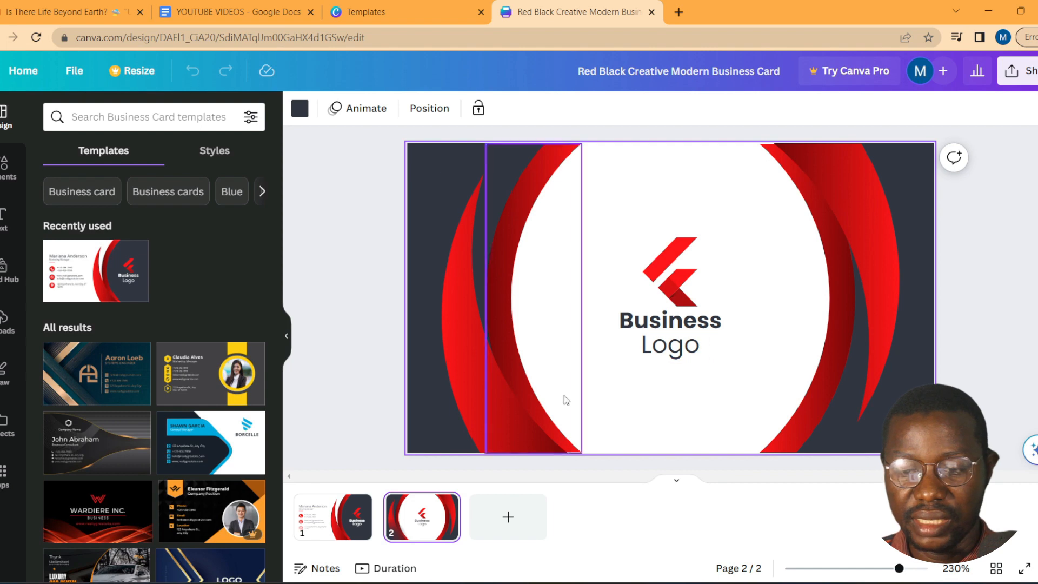
right_click(333, 524)
click(333, 525)
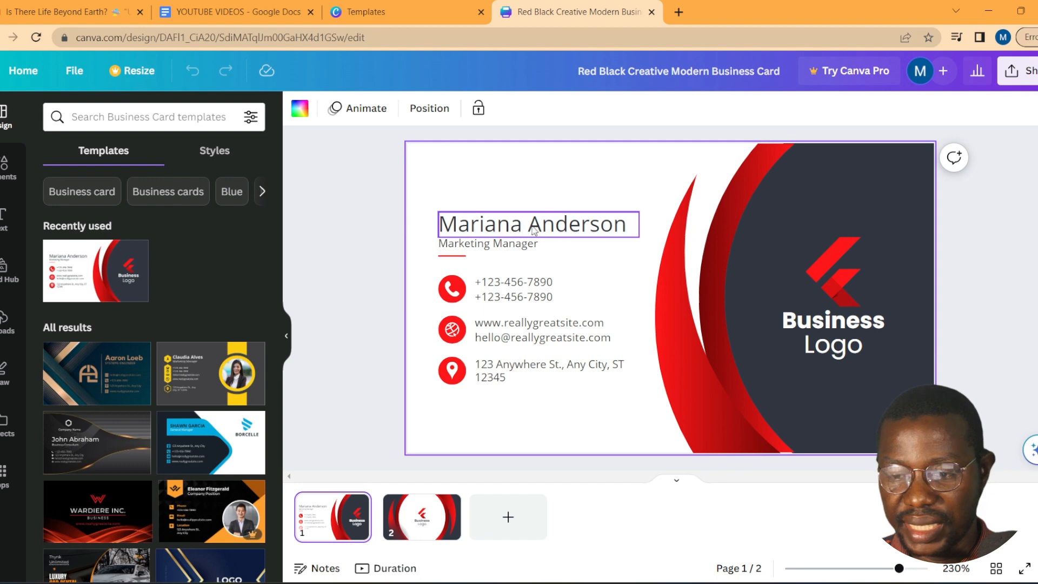
Step: Change the front's name to the owner's full name and the title to 'Executive Manager'
click(563, 230)
click(565, 227)
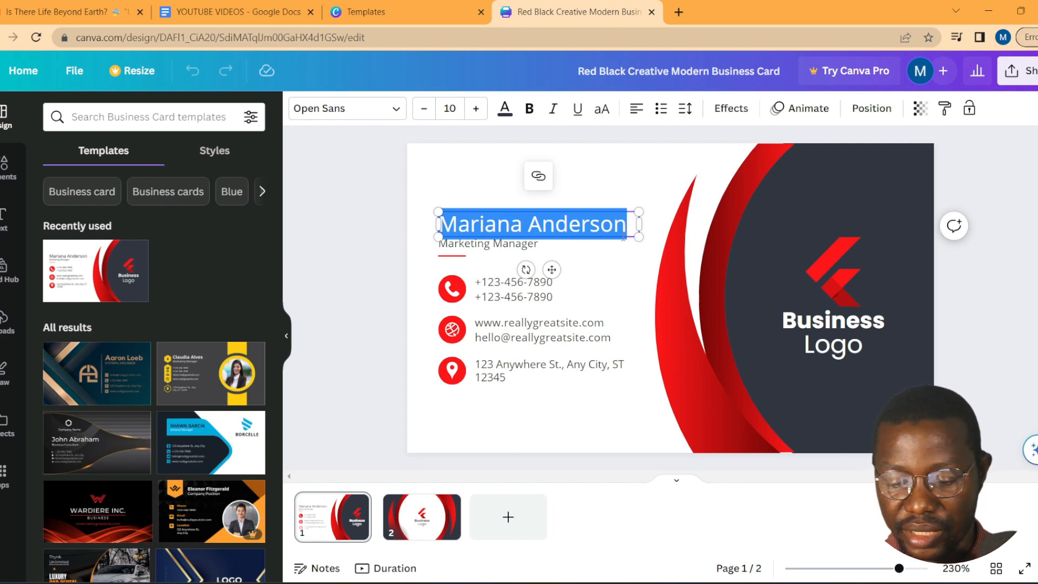
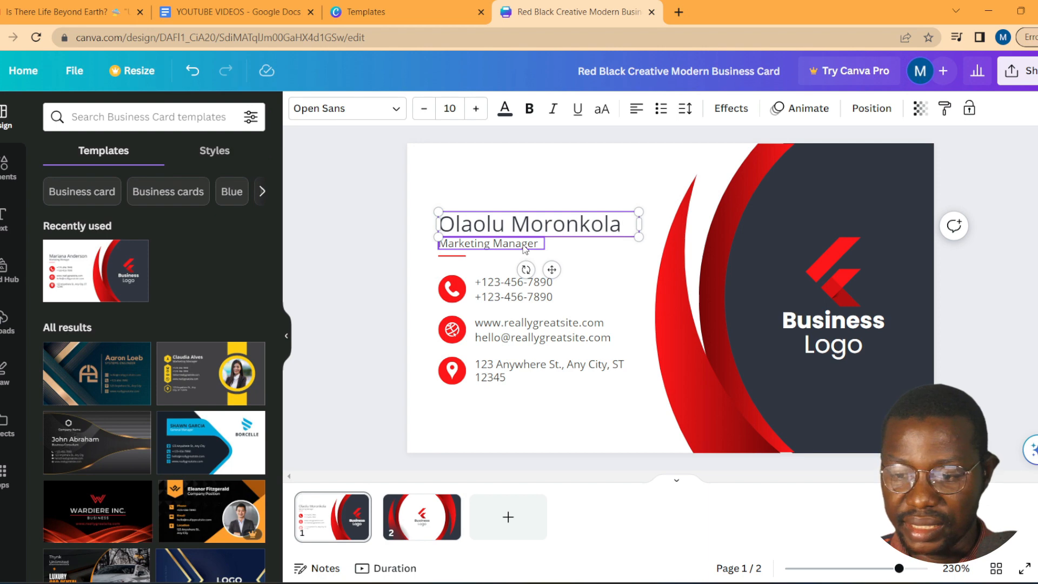
double_click(523, 245)
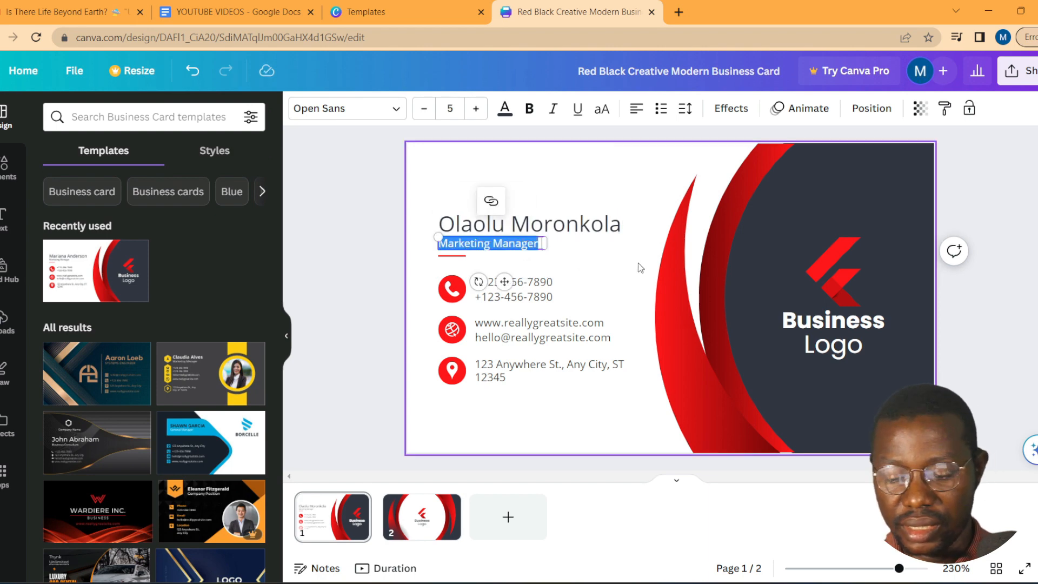
text(Exec)
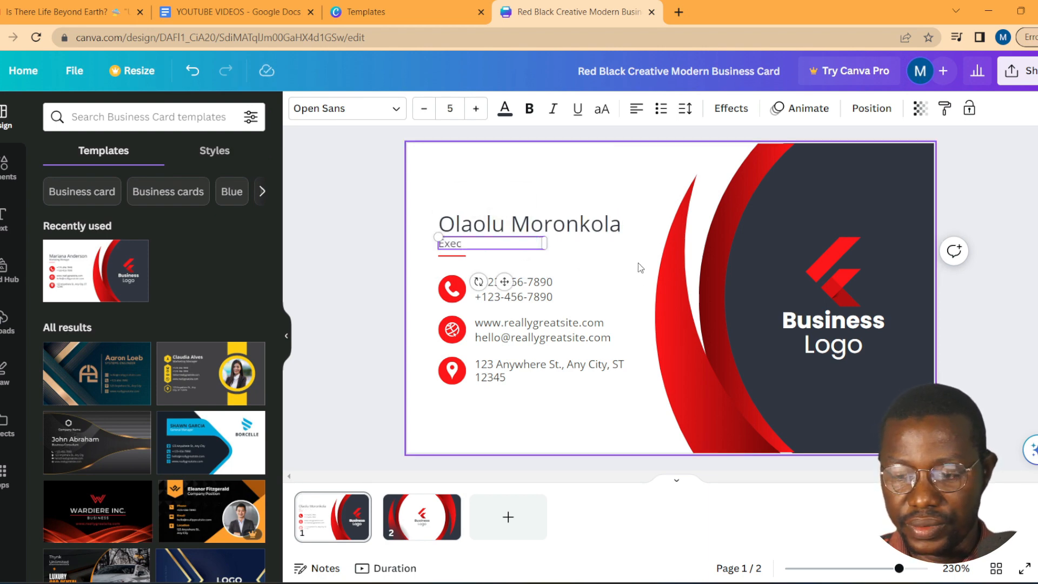
text(utiv)
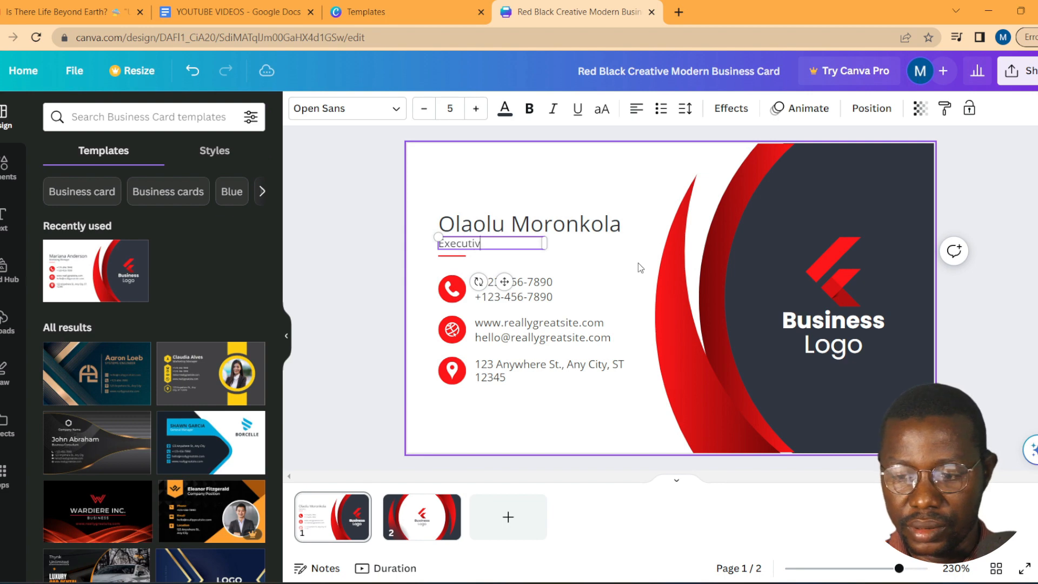
text(e Manager)
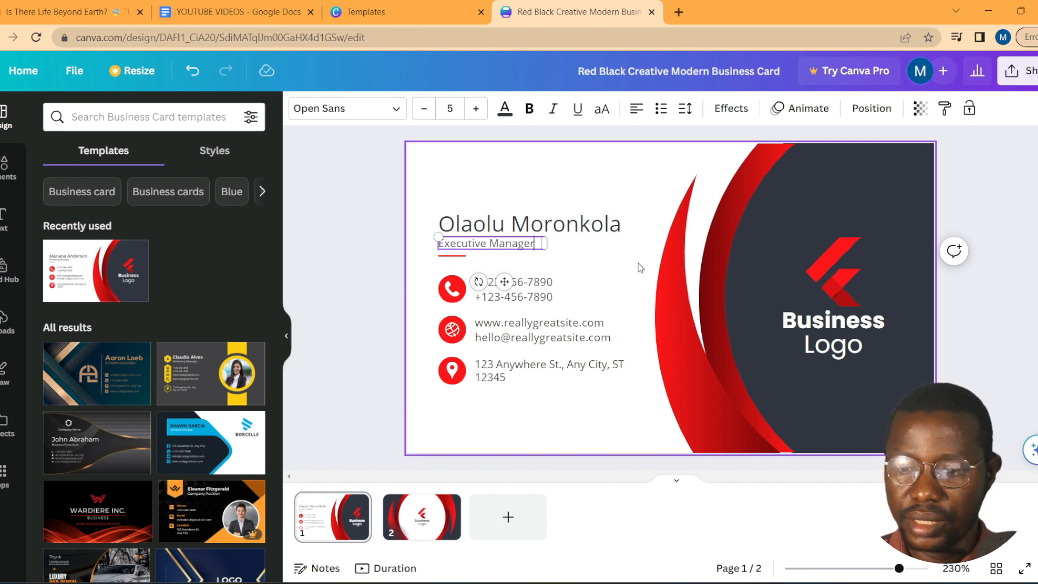
click(496, 296)
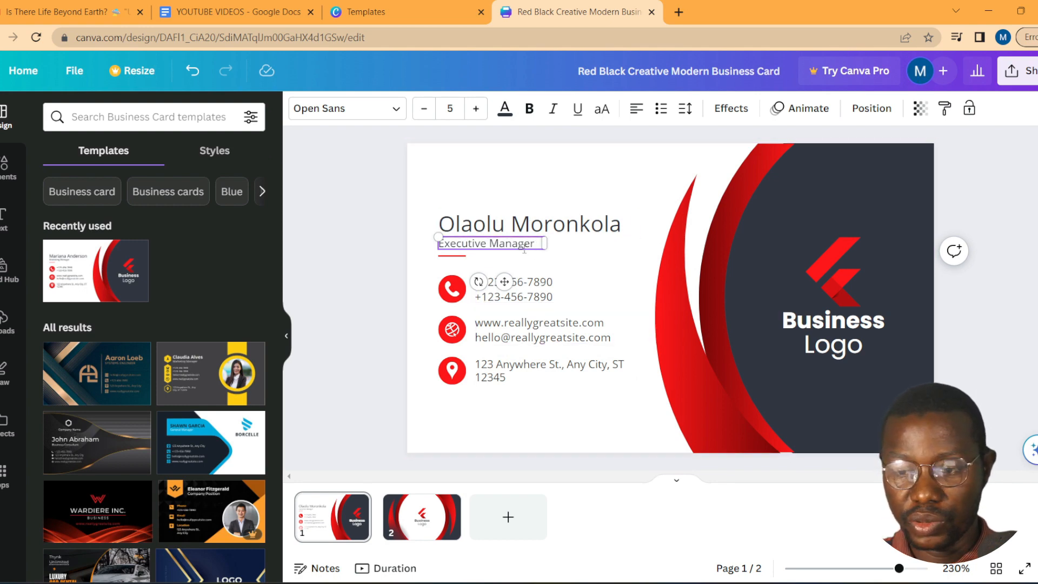
Step: Search the Elements library for 'phone'
click(539, 285)
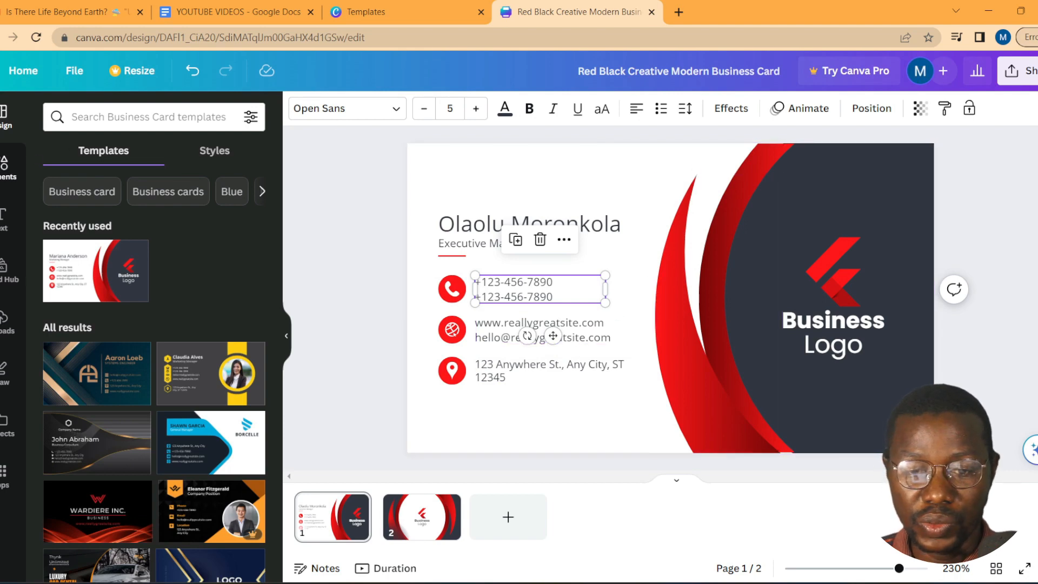
click(6, 165)
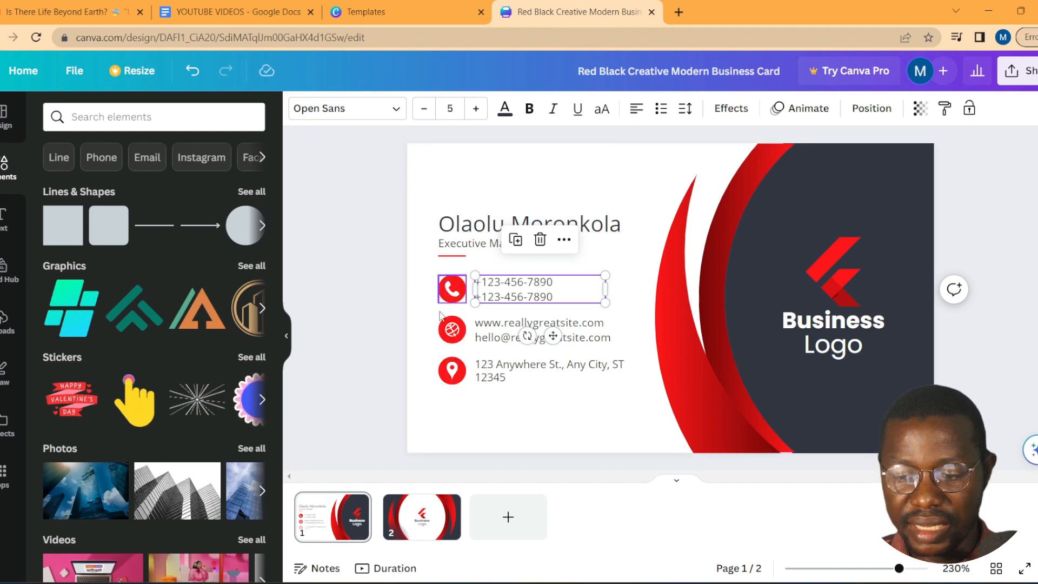
click(128, 116)
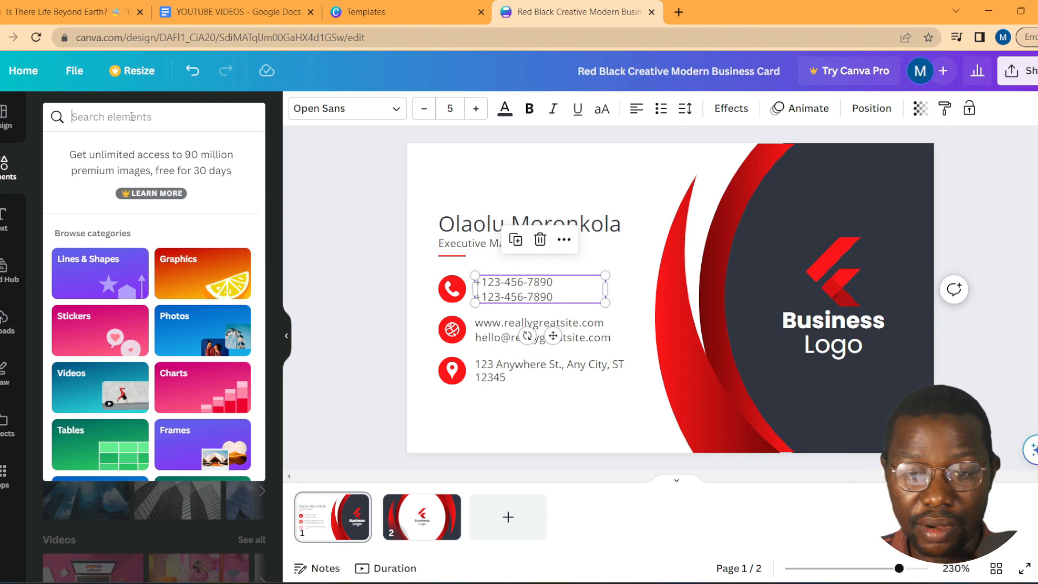
text(phone)
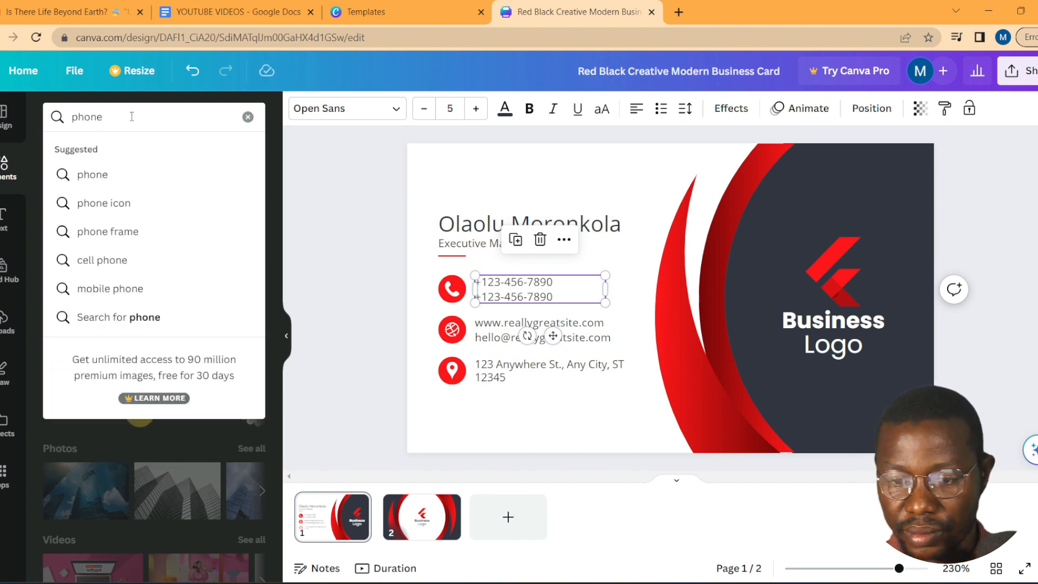
key(Return)
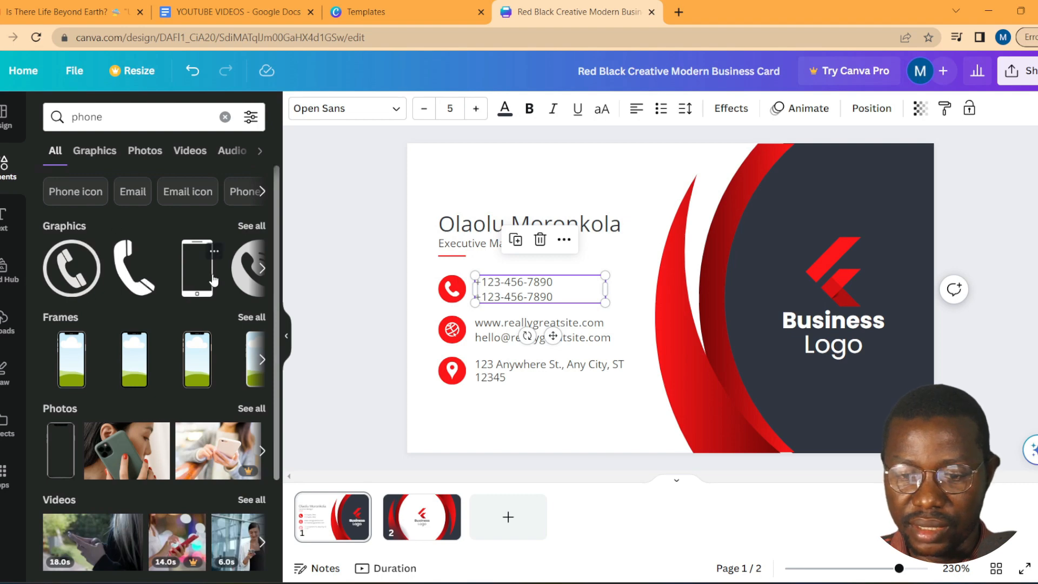
Step: Browse the phone Graphics results and show them all in a full grid
click(263, 269)
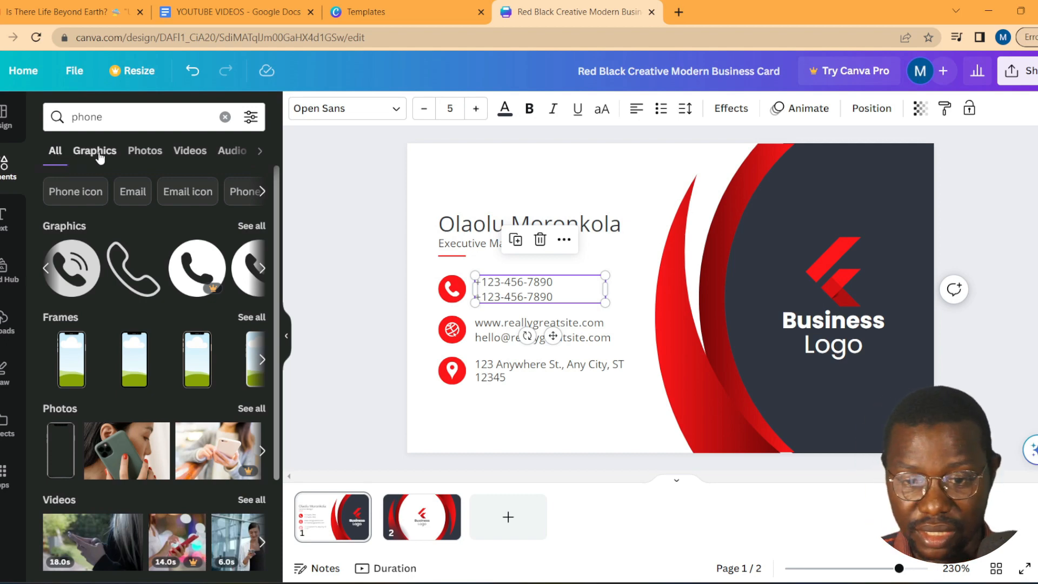
click(260, 151)
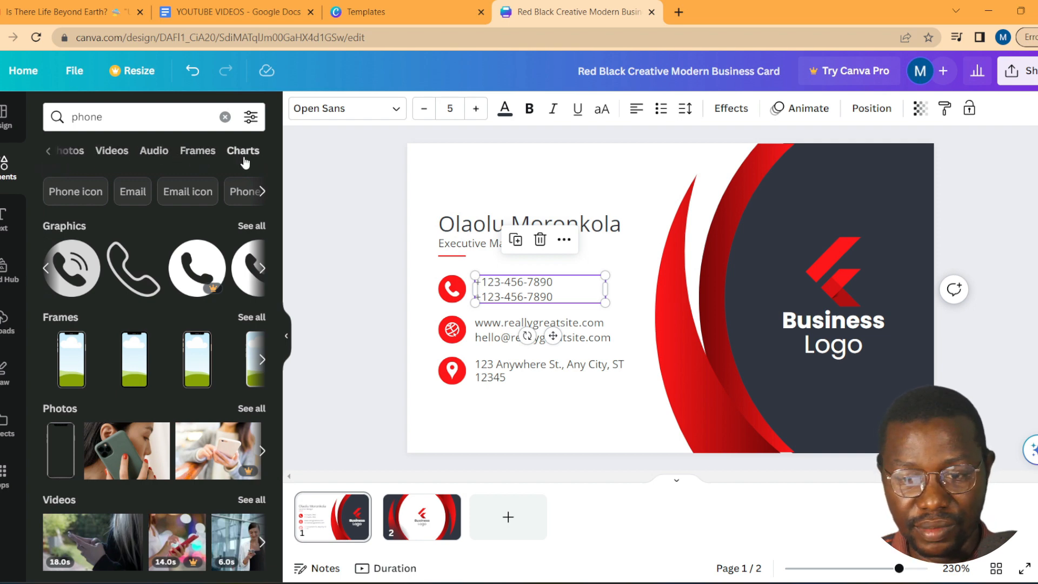
click(46, 151)
click(46, 269)
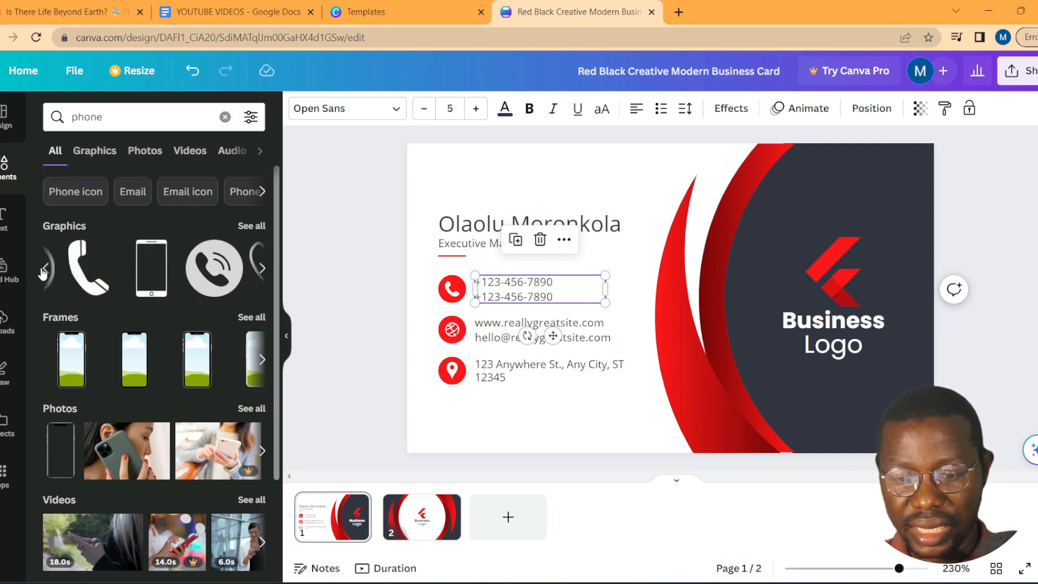
click(263, 269)
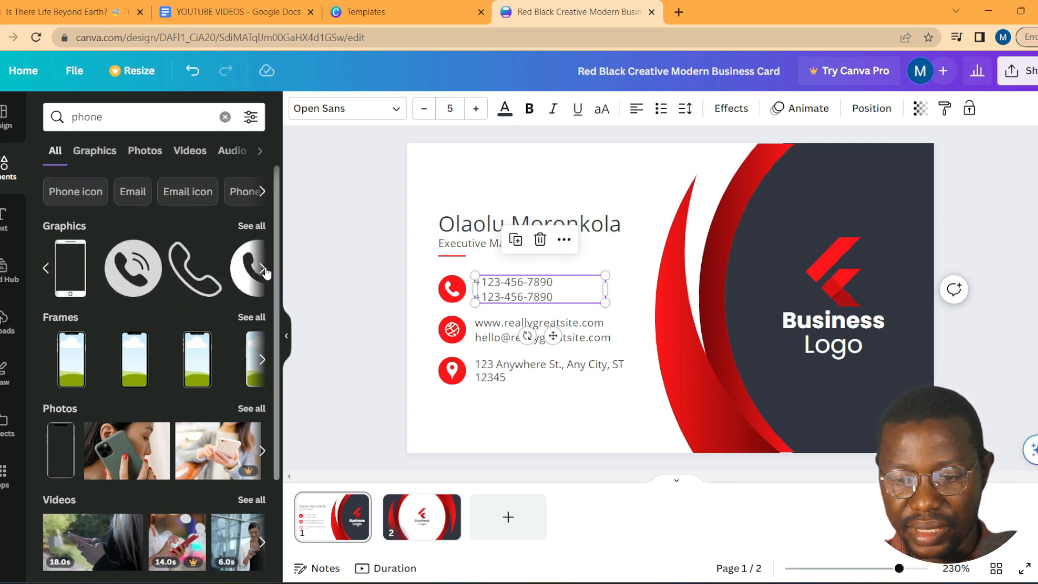
click(265, 270)
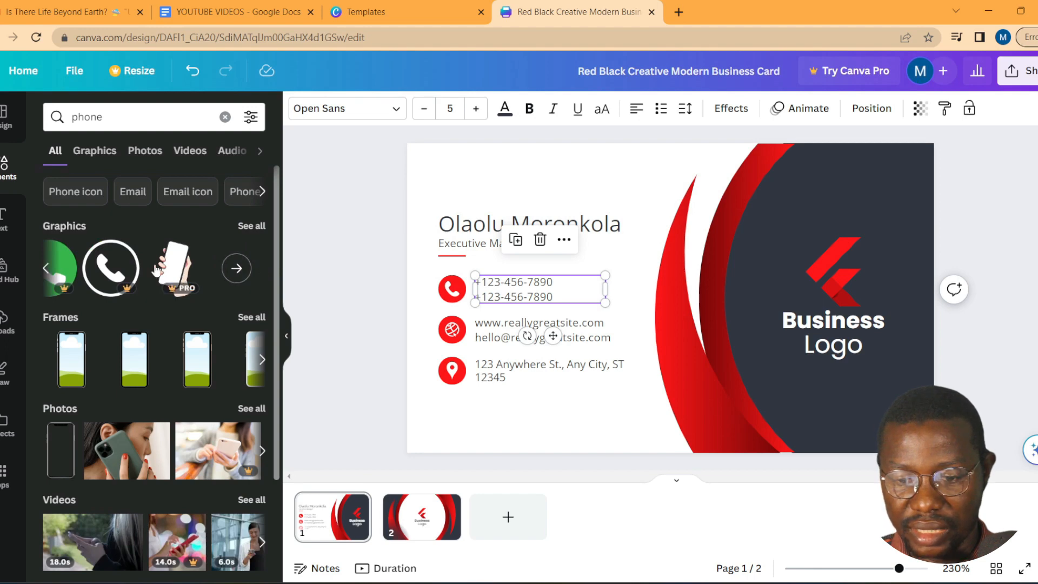
click(46, 270)
click(45, 271)
click(44, 273)
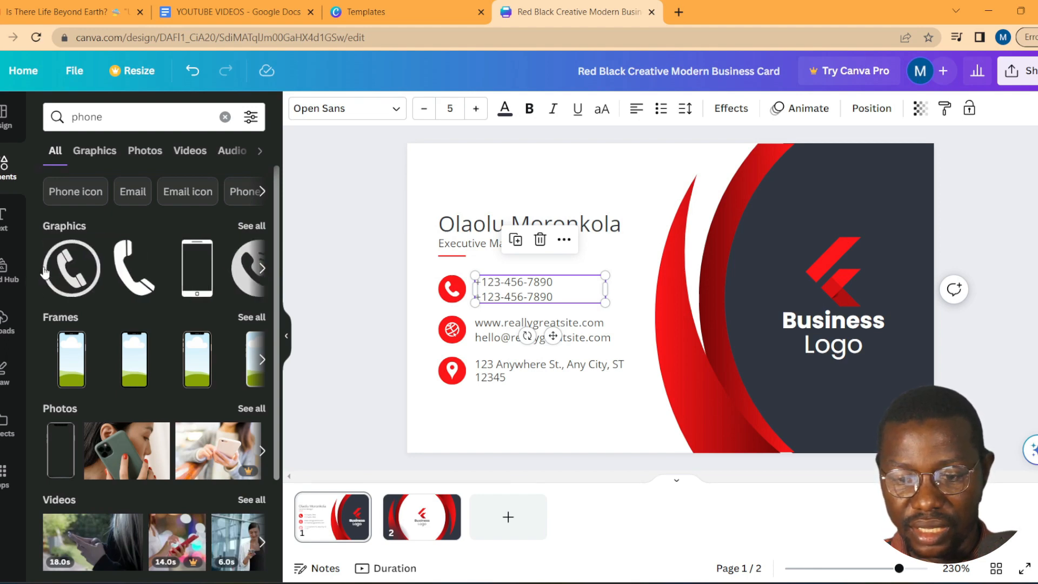
click(264, 270)
click(263, 270)
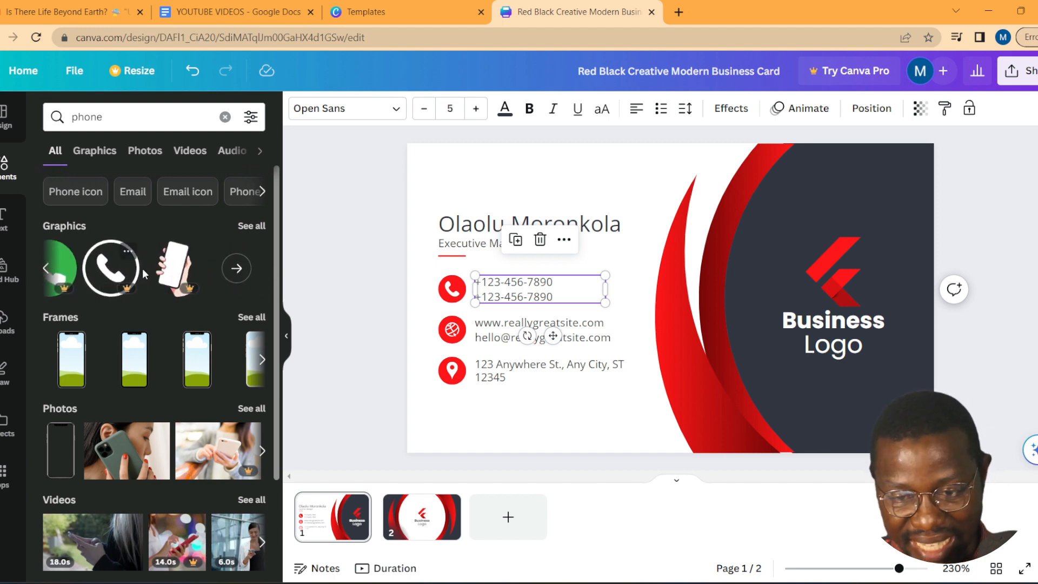
click(260, 227)
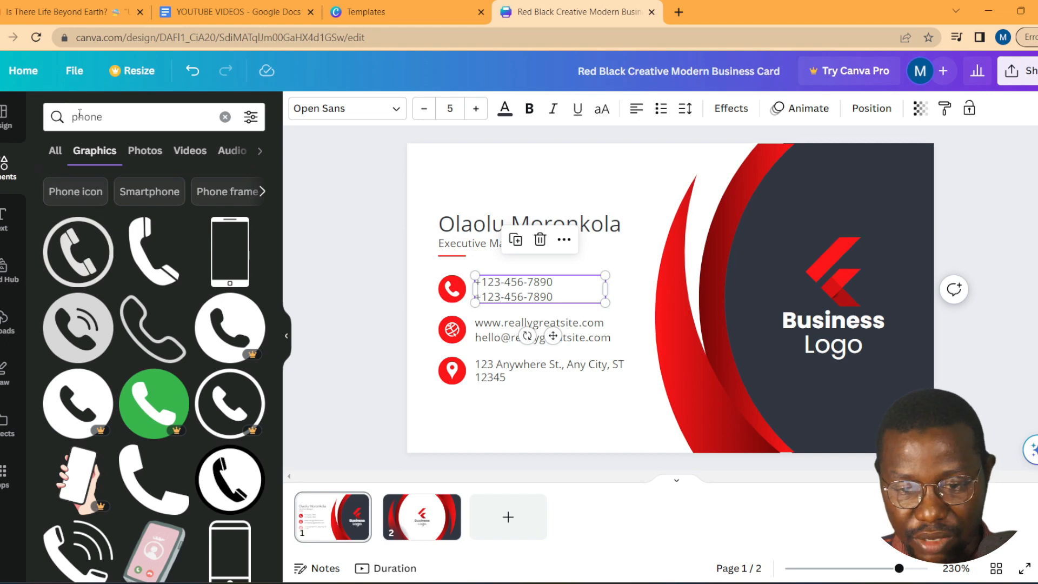
scroll(174, 378, down, 10)
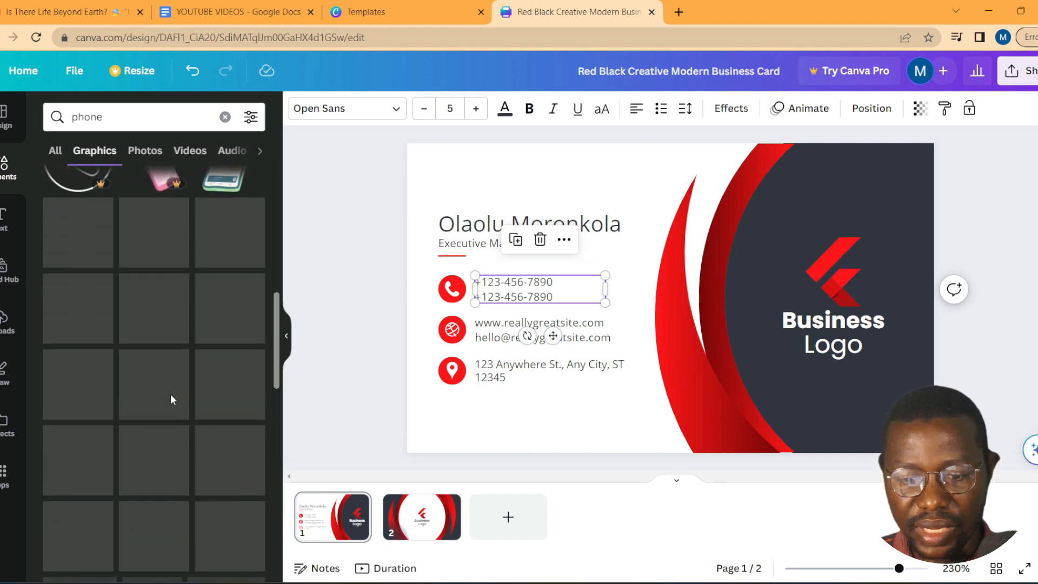
scroll(200, 373, up, 10)
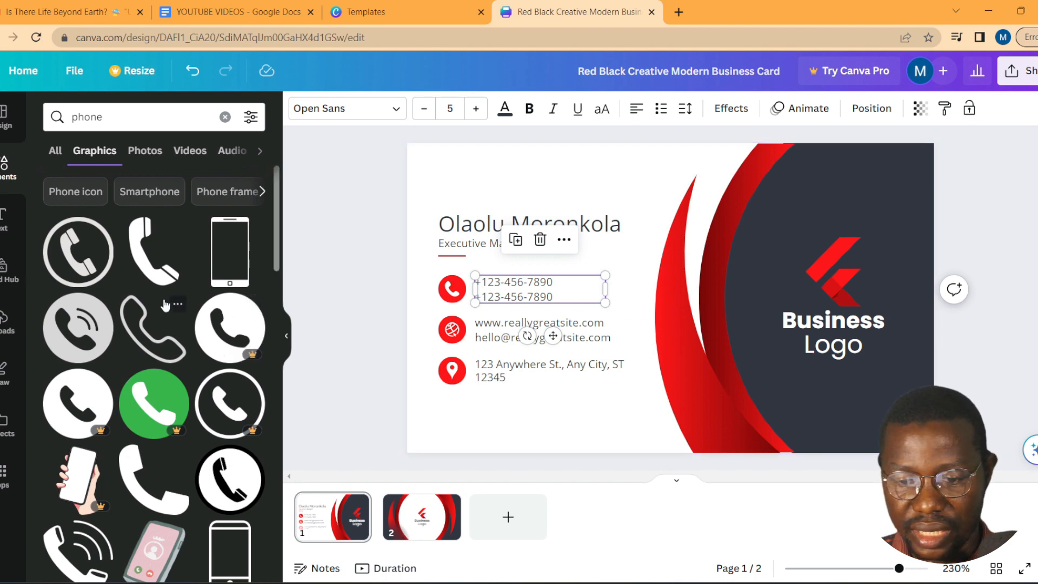
Step: Add a black phone graphic to the front and shrink it to a tiny icon
click(151, 478)
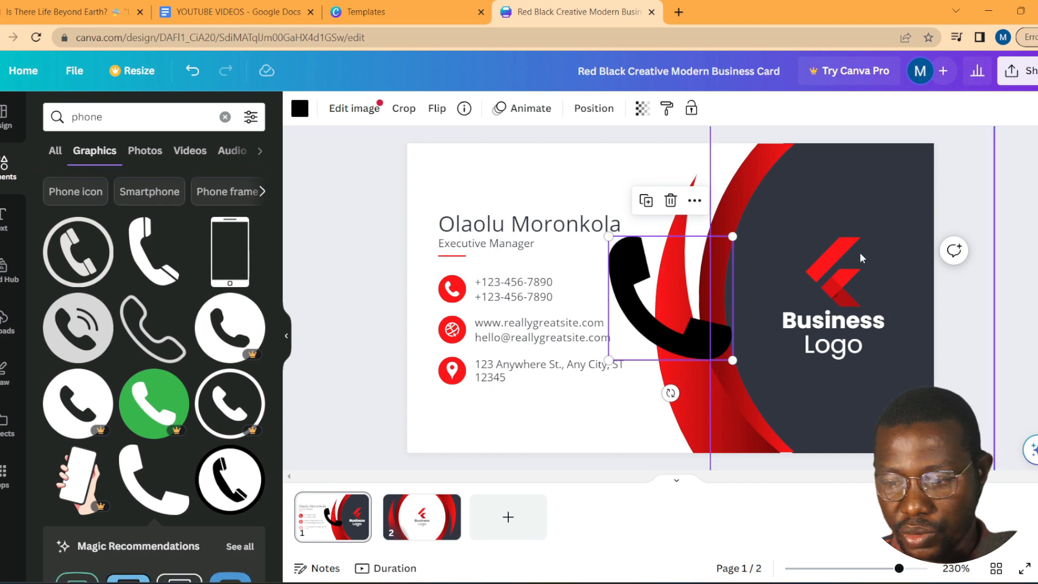
drag(646, 323, 514, 388)
drag(607, 303, 543, 422)
drag(552, 379, 527, 406)
Step: Move the phone icon below the address, then delete it from the card
key(Delete)
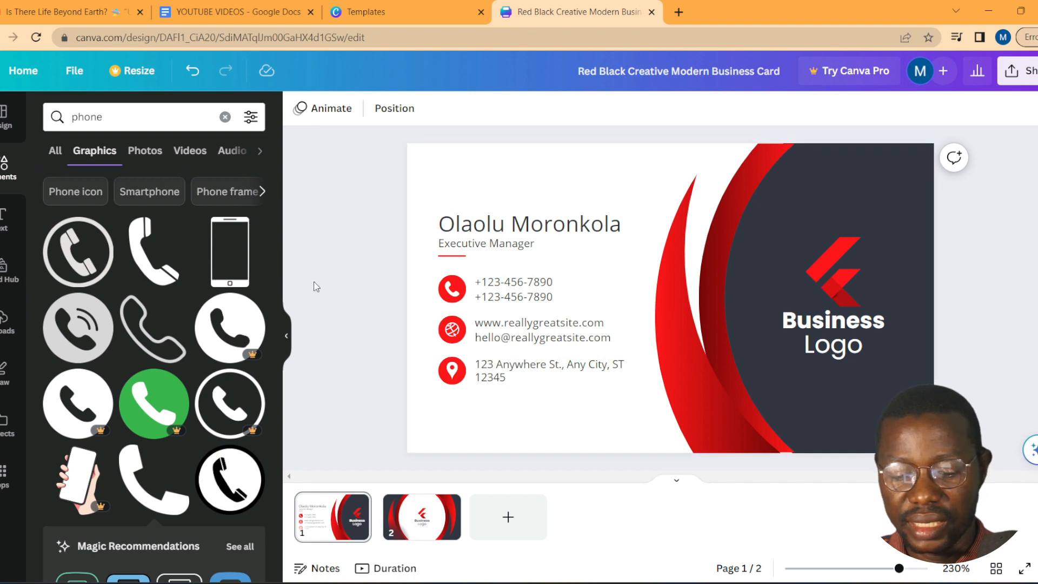
key(ctrl+z)
drag(517, 437, 466, 431)
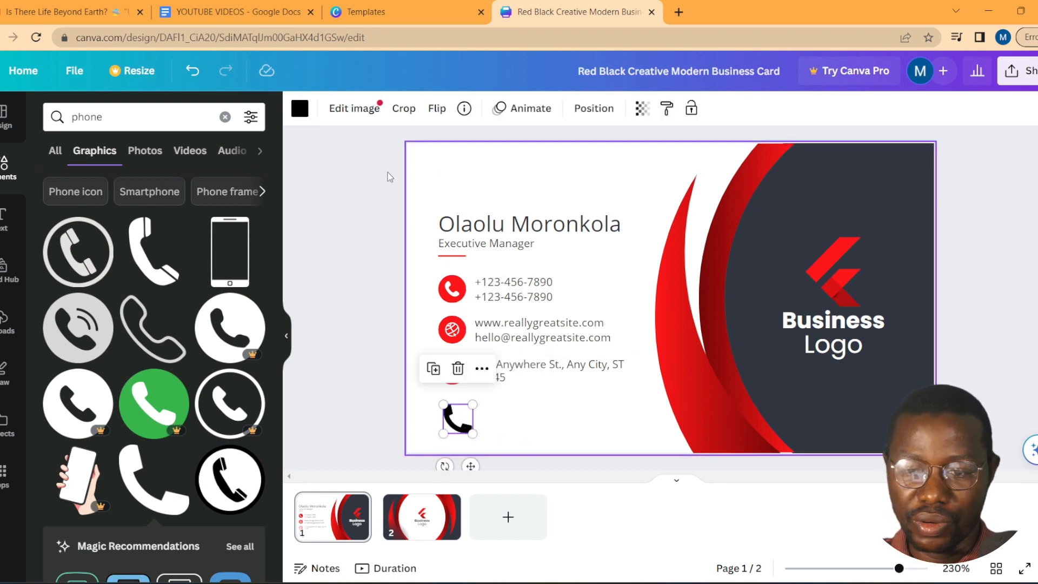
click(301, 110)
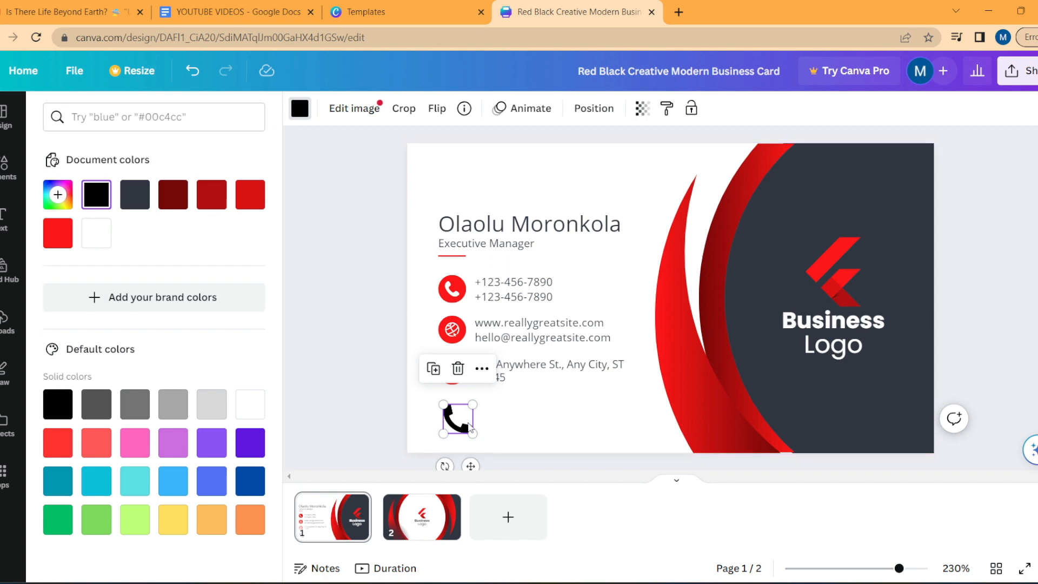
key(Delete)
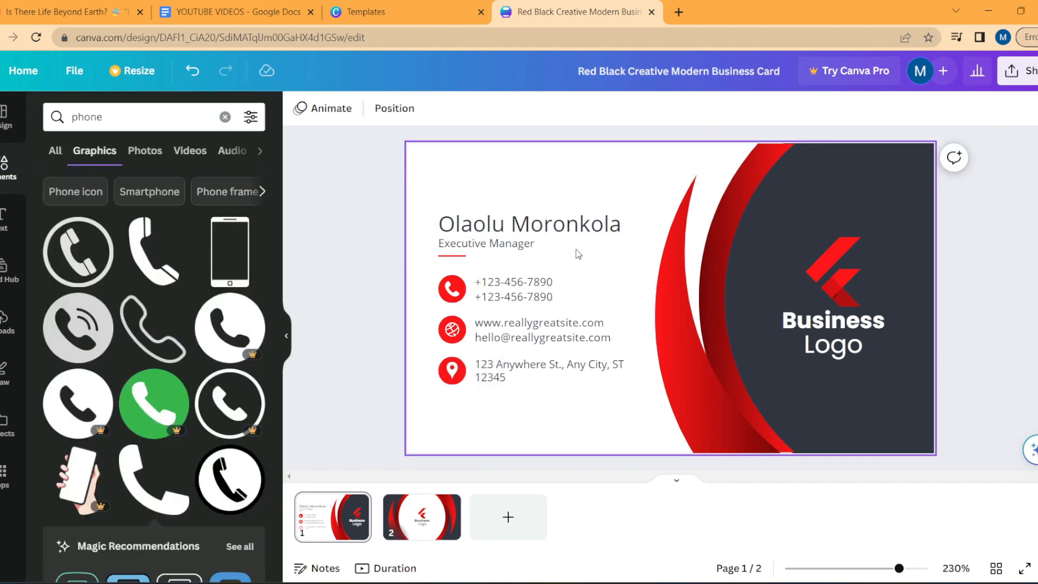
Step: Make the short line under Executive Manager green
click(672, 287)
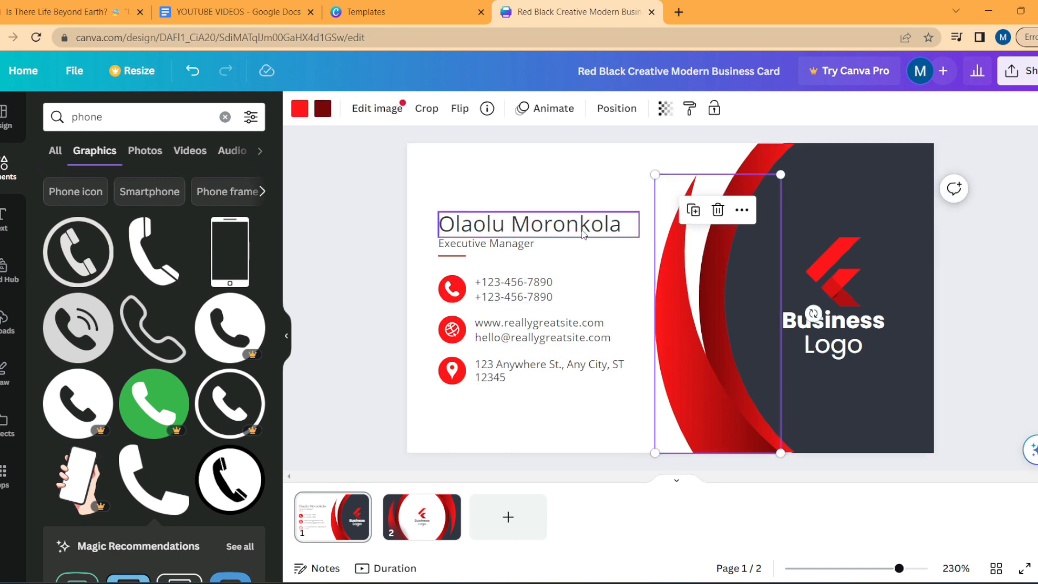
click(460, 257)
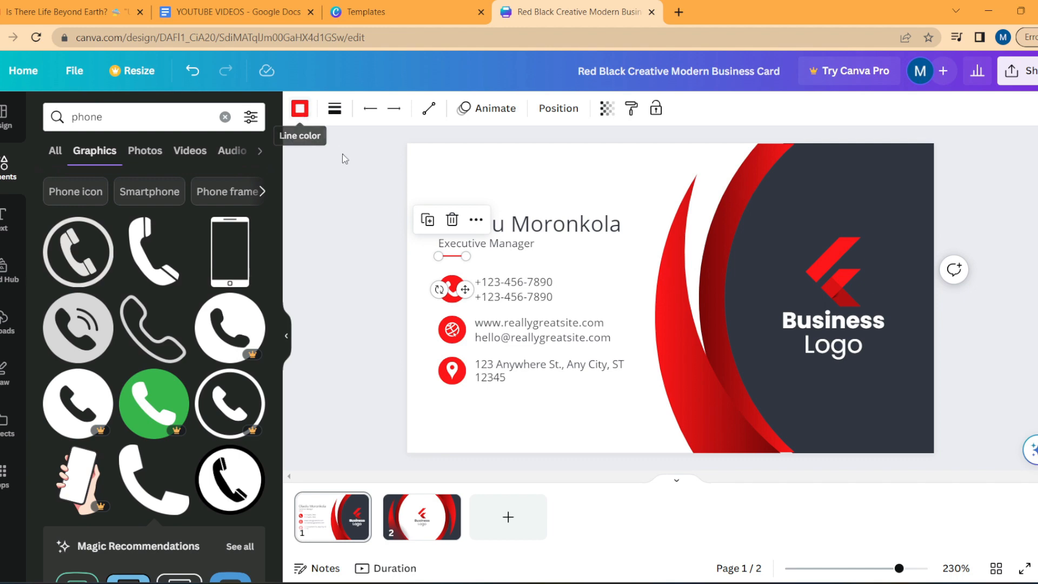
click(299, 109)
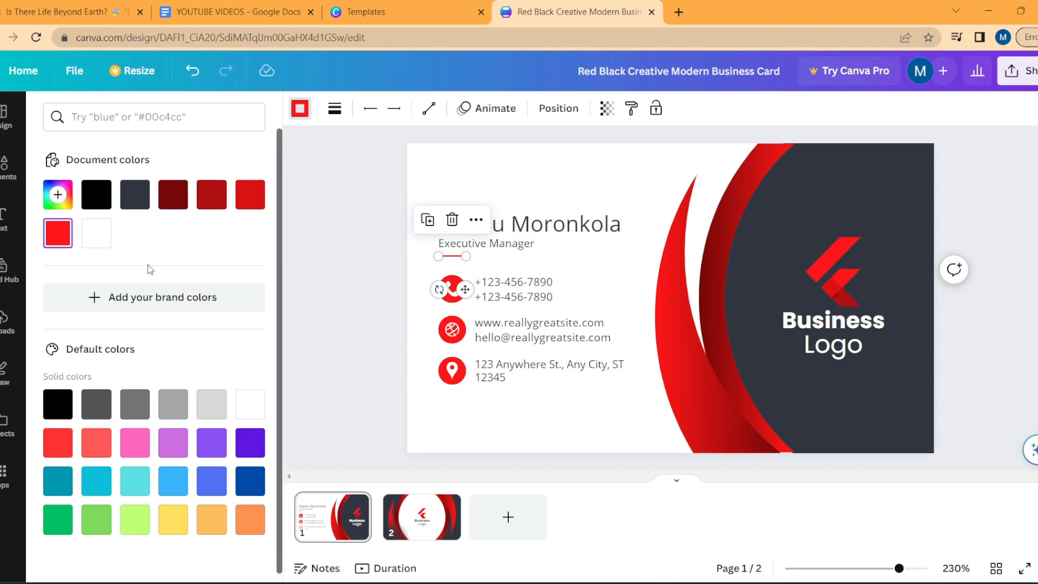
scroll(162, 379, down, 1)
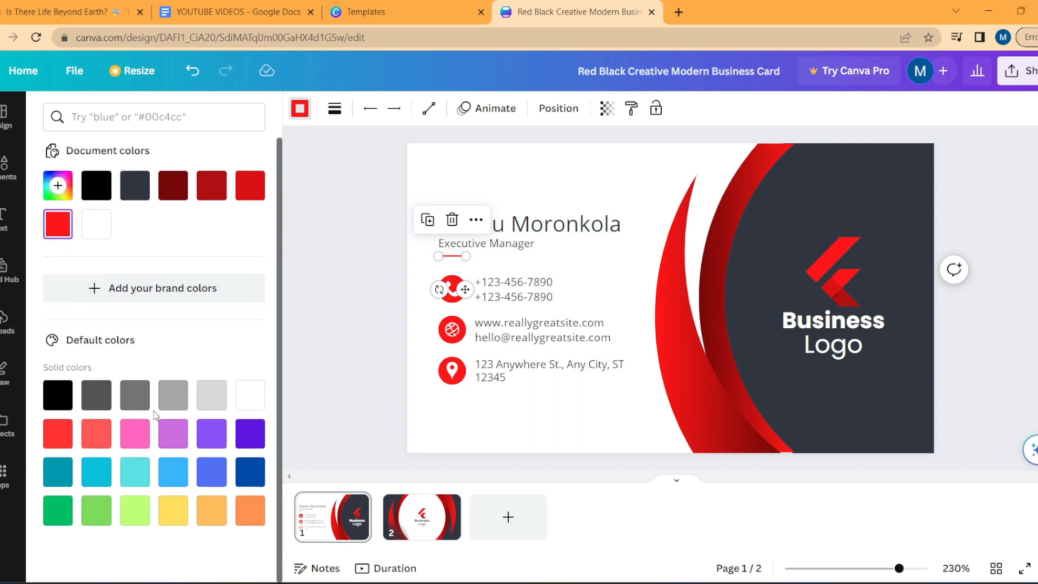
click(57, 512)
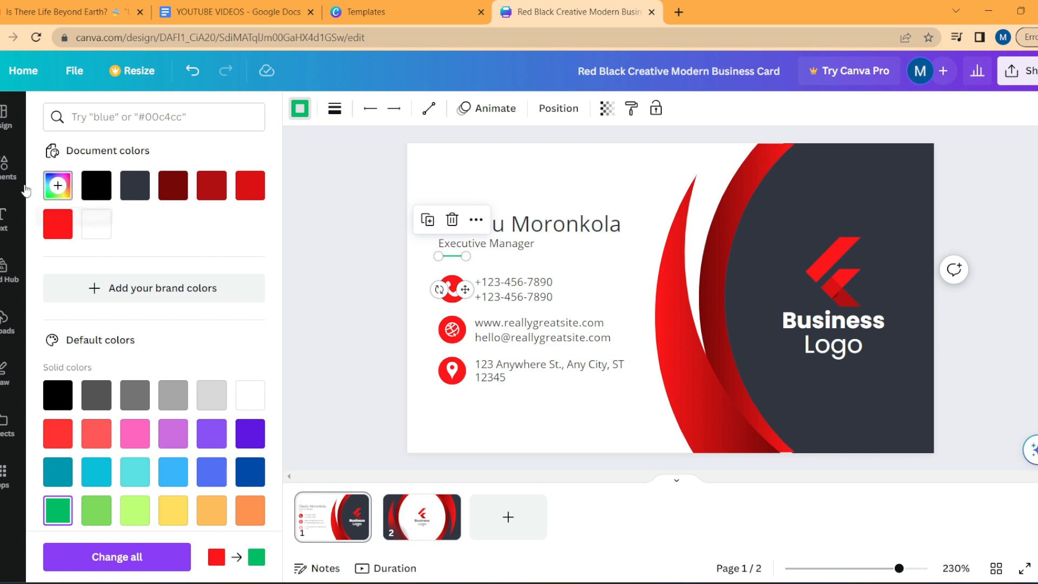
Step: Add custom green #00BF70 to the document colours
click(58, 187)
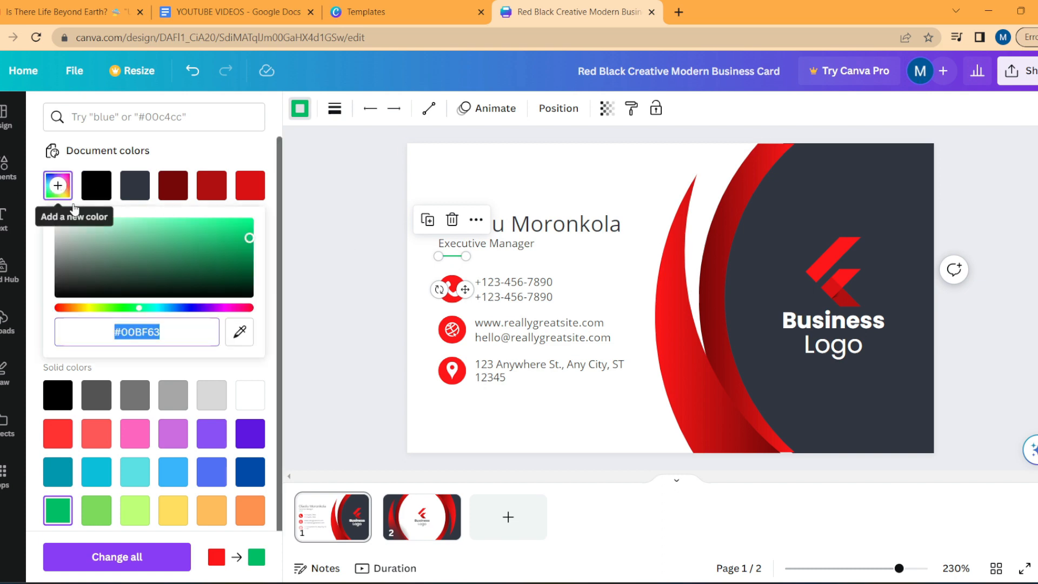
click(157, 339)
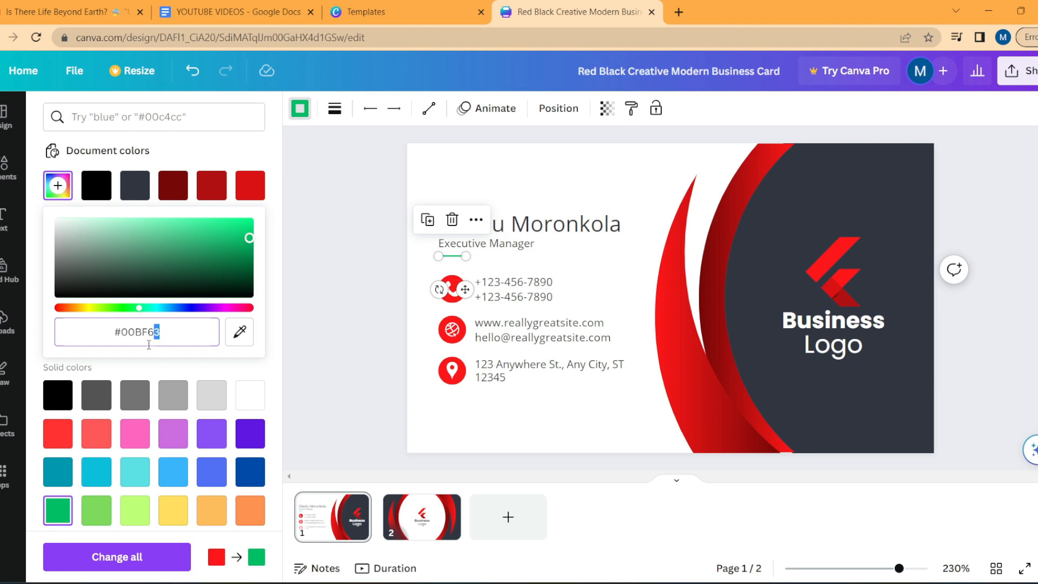
text(70)
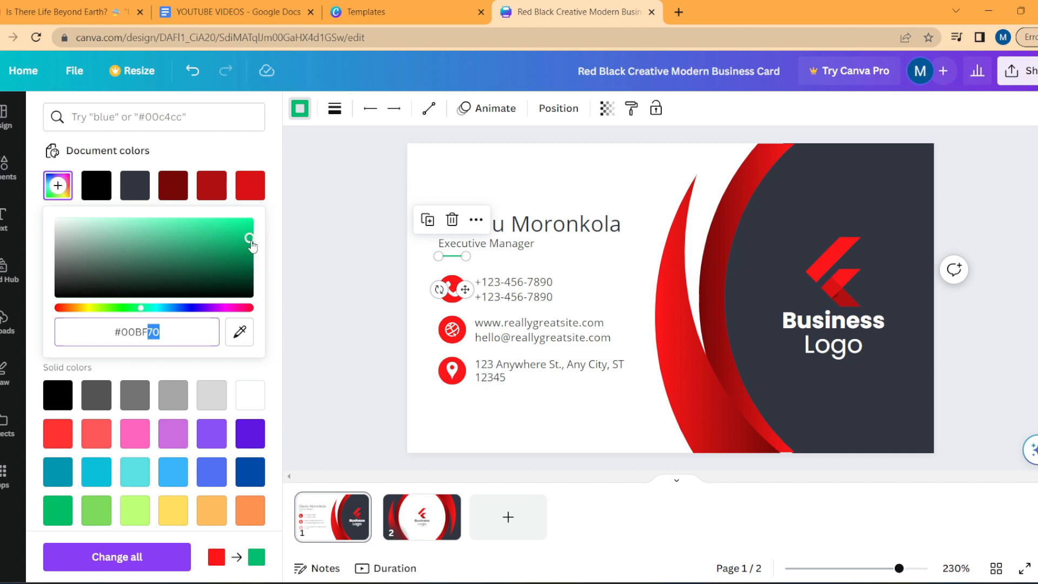
click(178, 332)
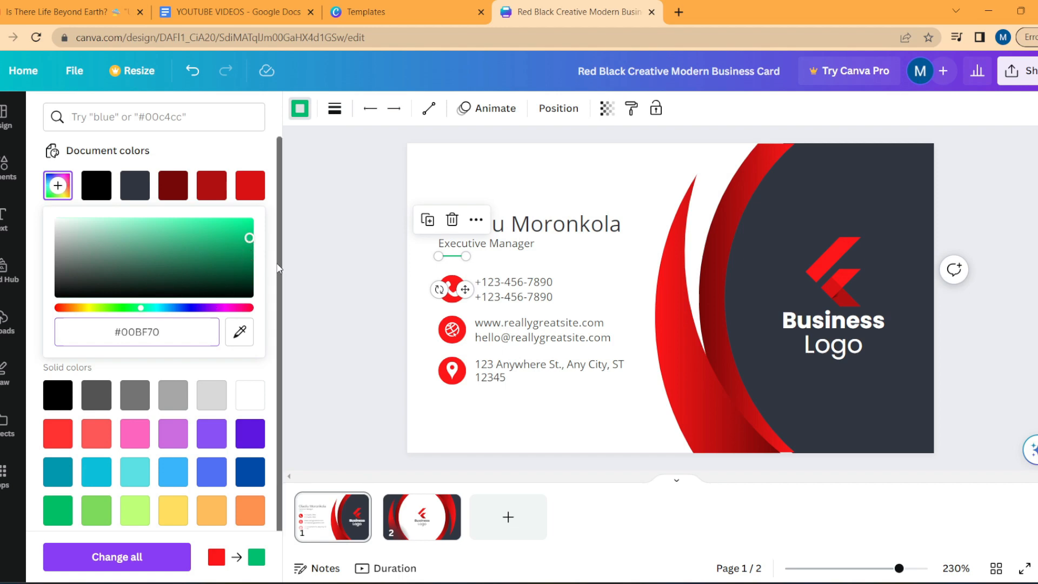
click(159, 331)
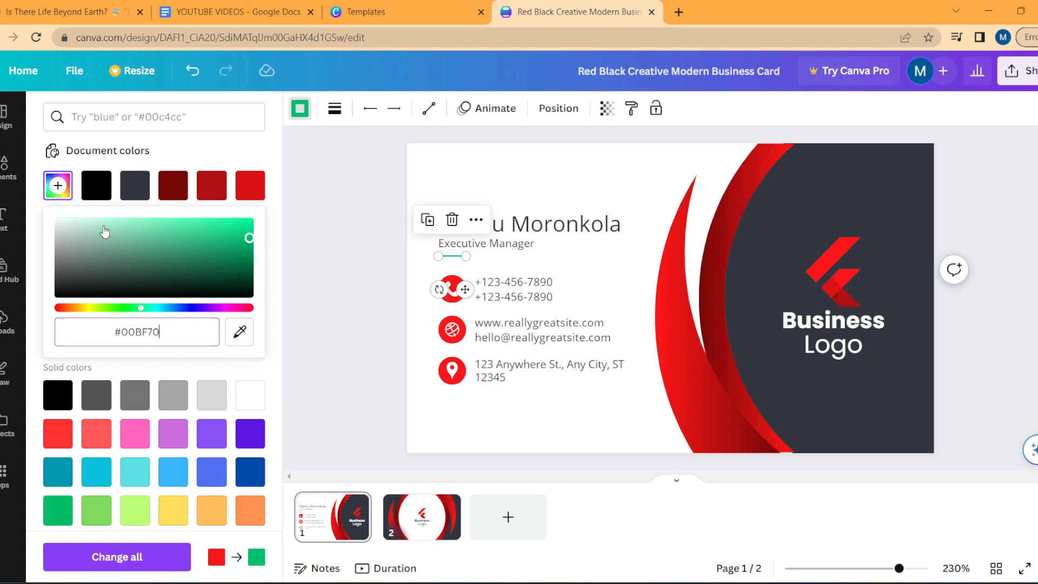
click(59, 185)
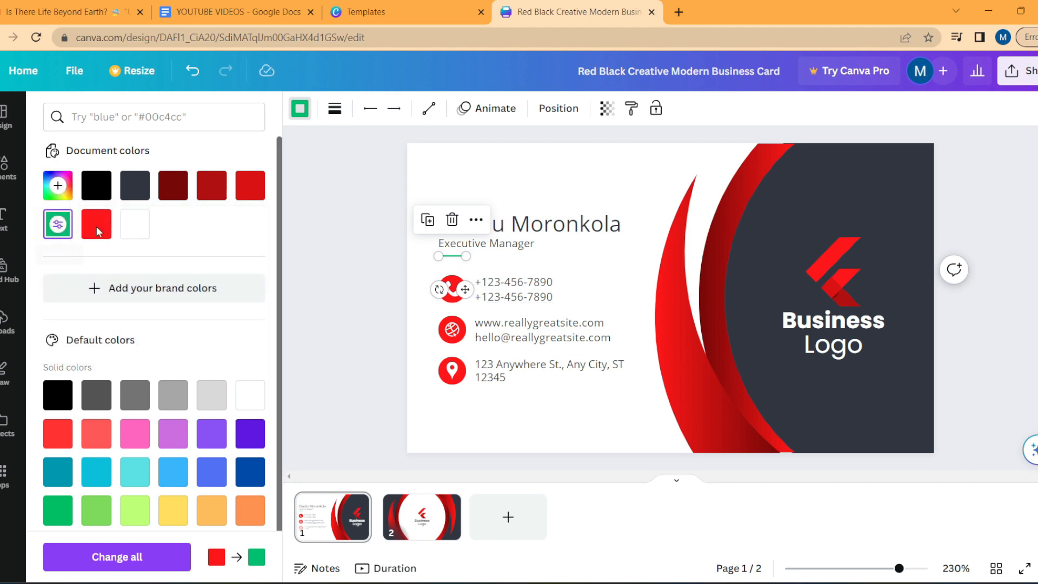
Step: Recolour the phone, globe and location pin icons to the #00BF70 document green
click(453, 292)
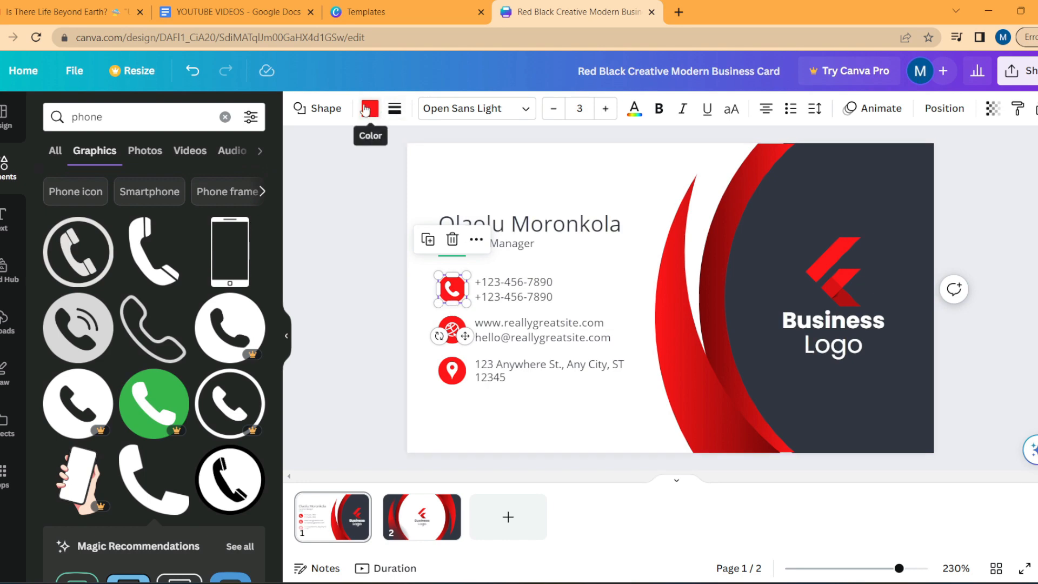
click(367, 109)
click(173, 195)
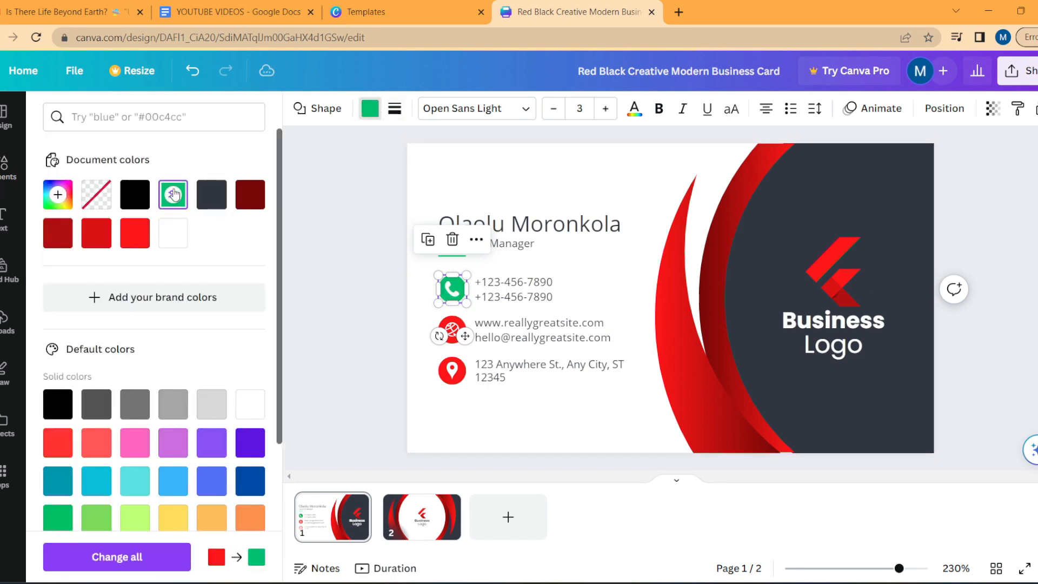
click(452, 337)
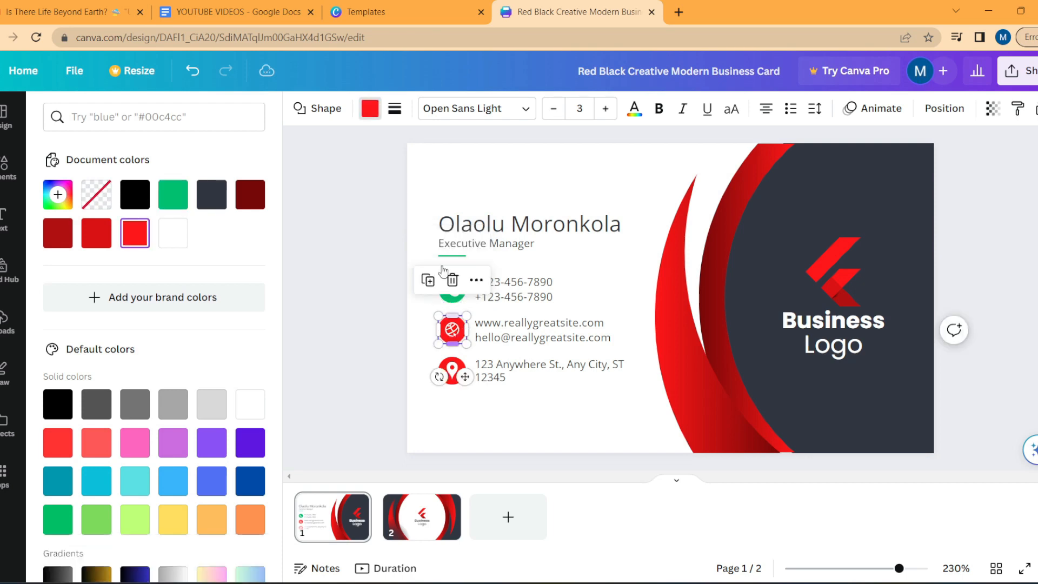
click(376, 109)
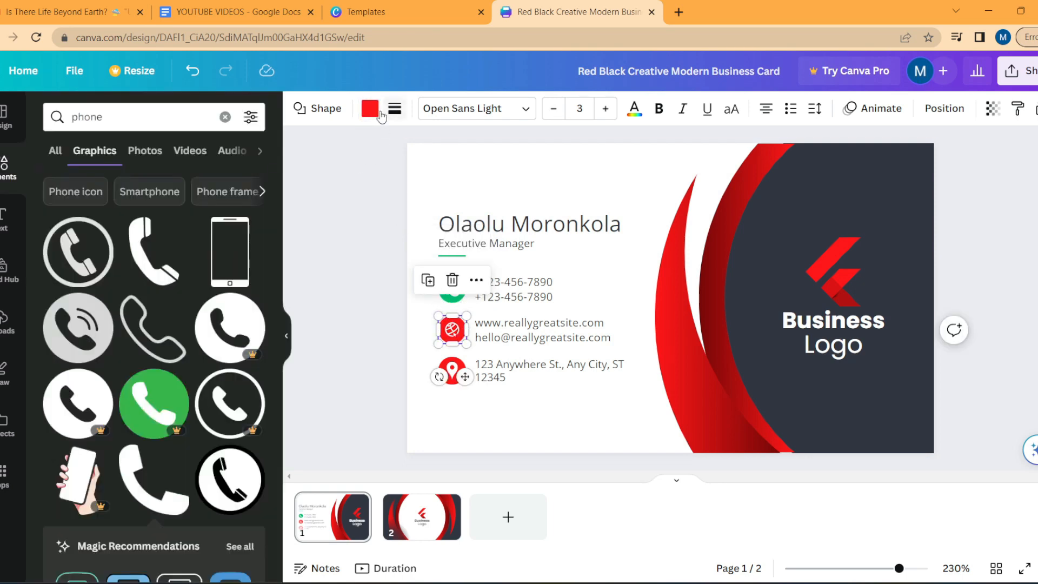
click(370, 109)
click(173, 195)
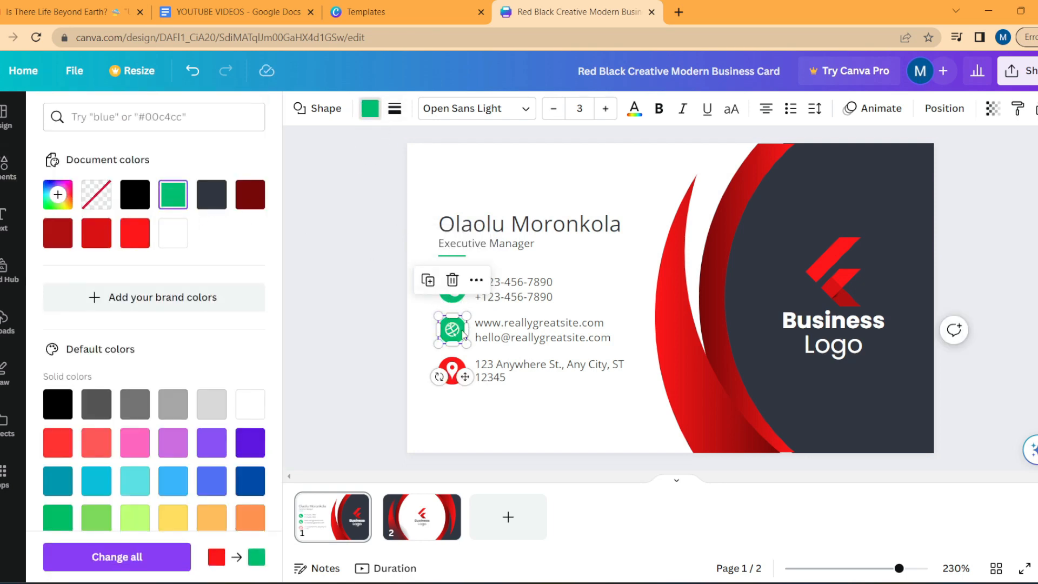
click(451, 382)
click(173, 195)
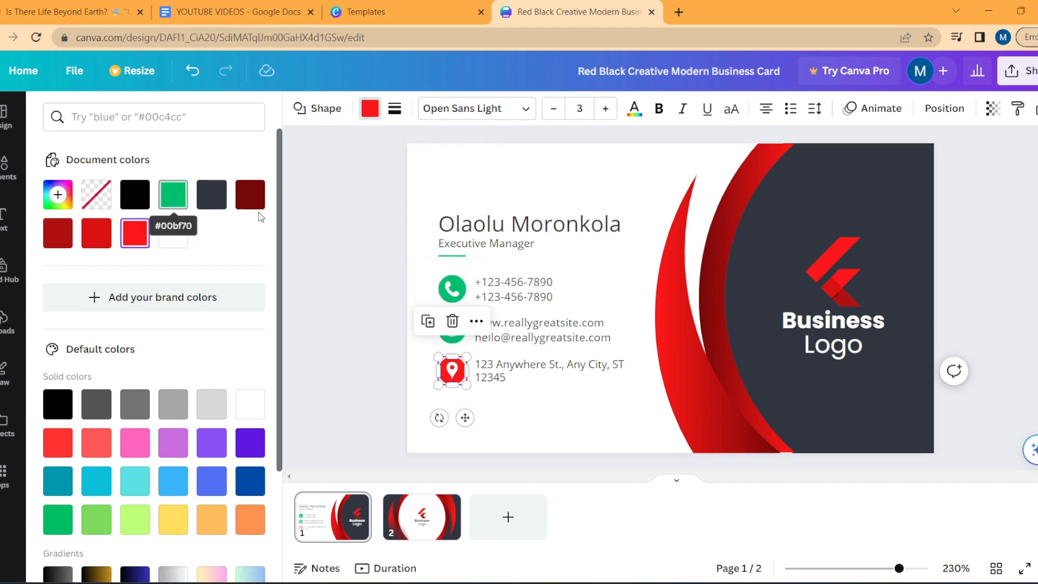
click(595, 270)
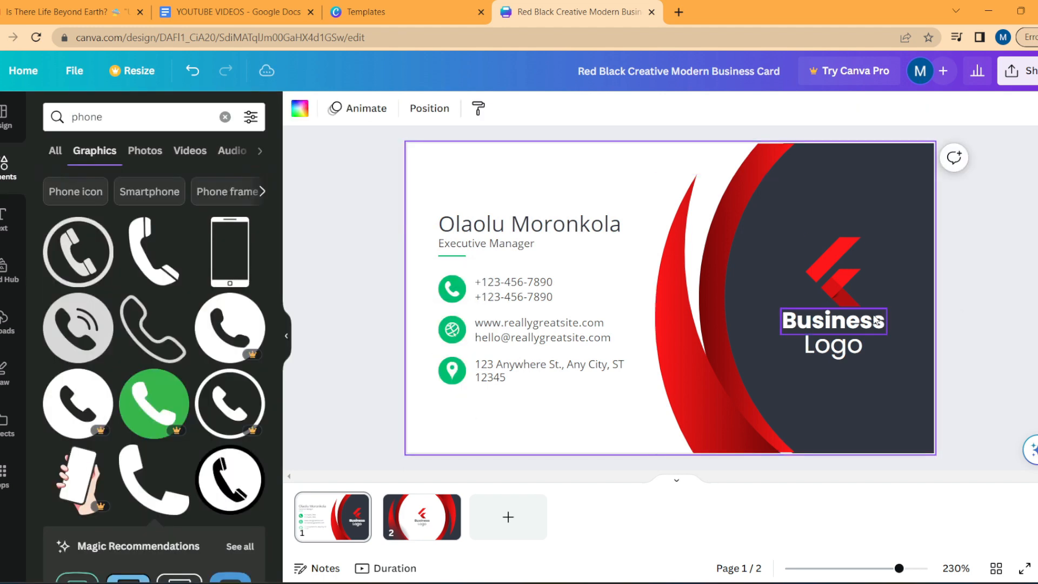
click(673, 292)
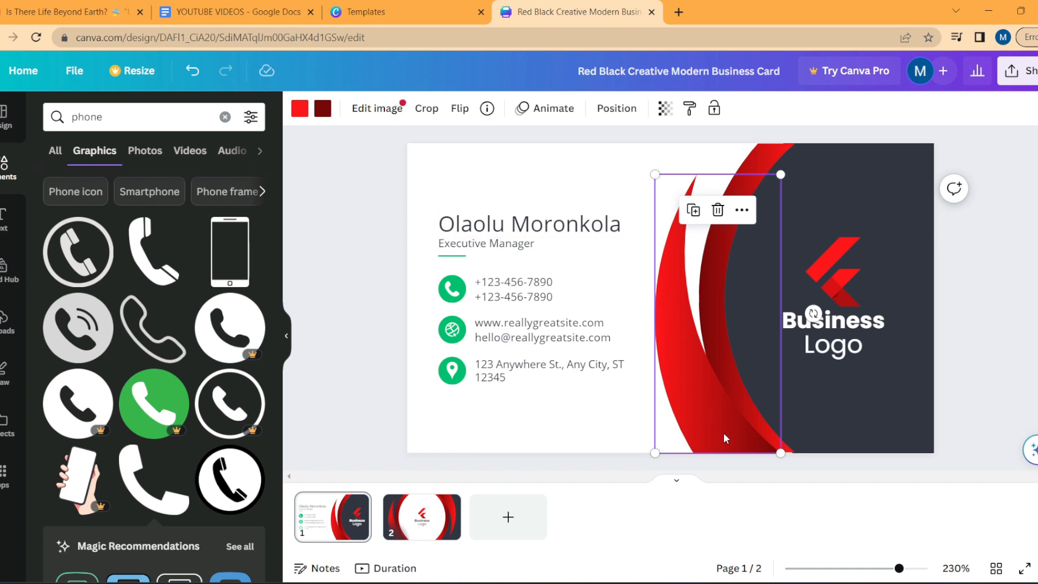
Step: Turn both colours of the outer swoosh green and add a custom dark green #01643B
click(301, 111)
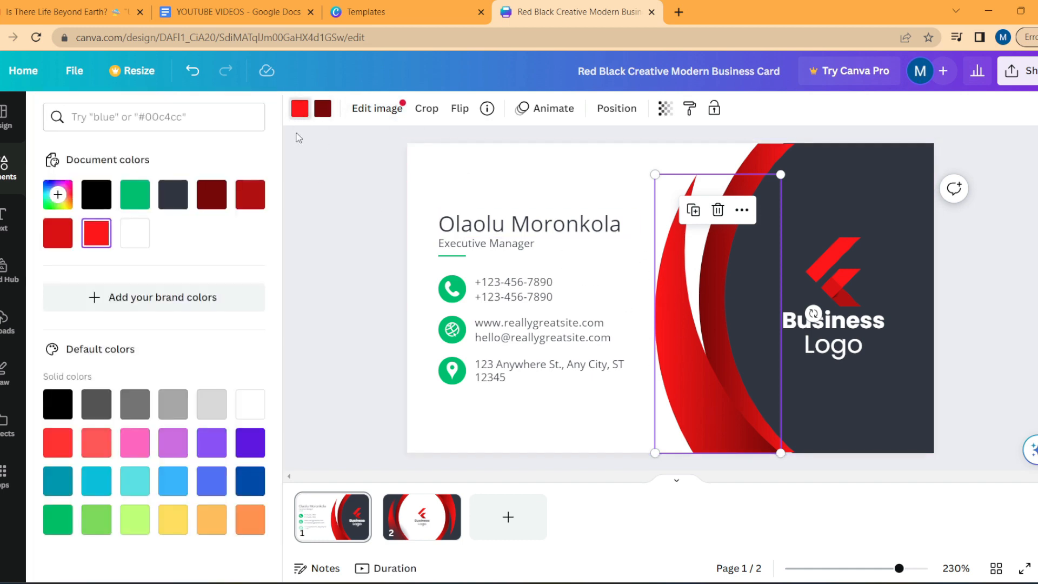
click(135, 196)
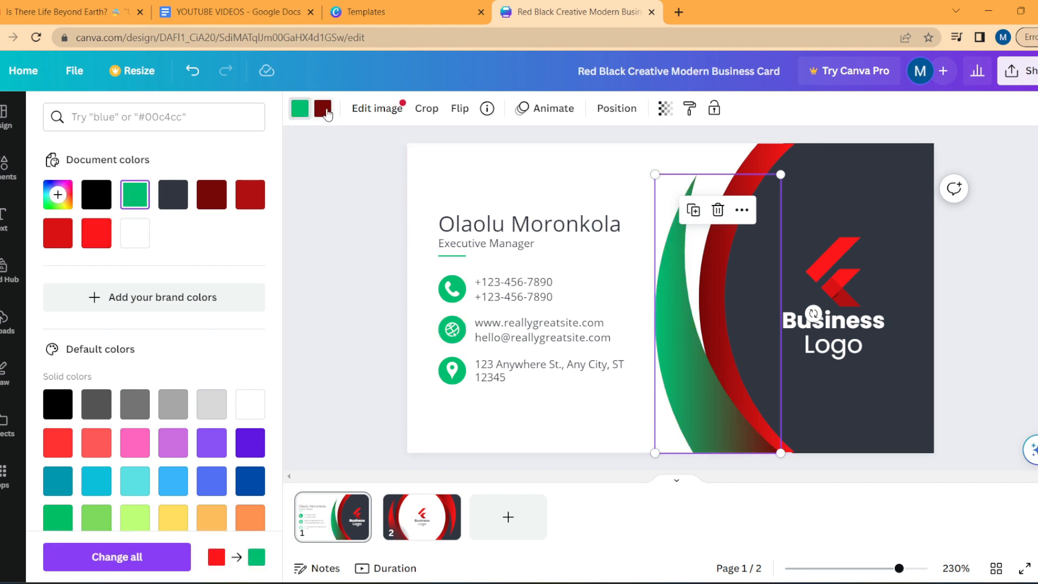
click(325, 110)
click(138, 199)
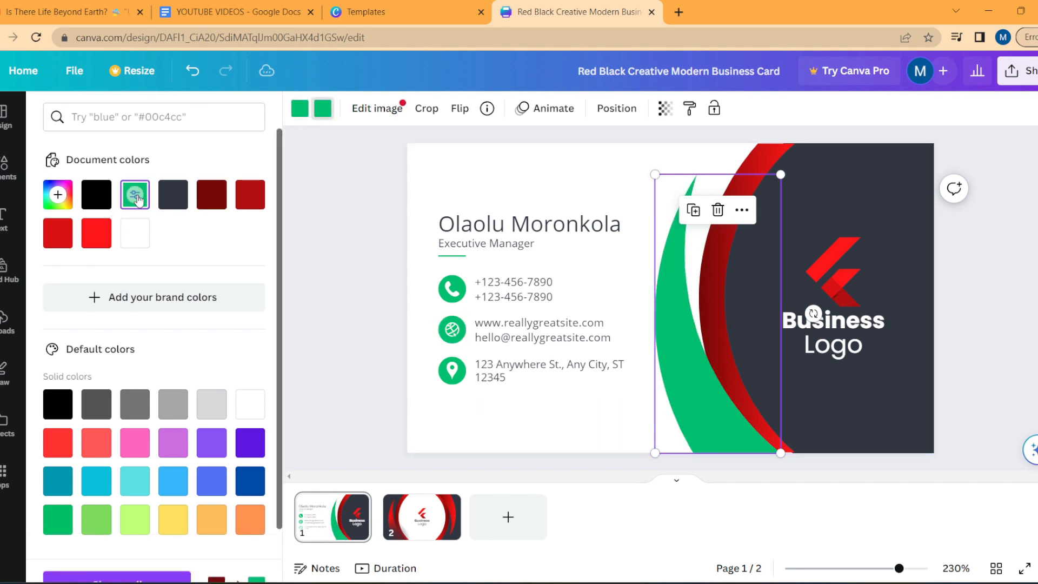
click(59, 196)
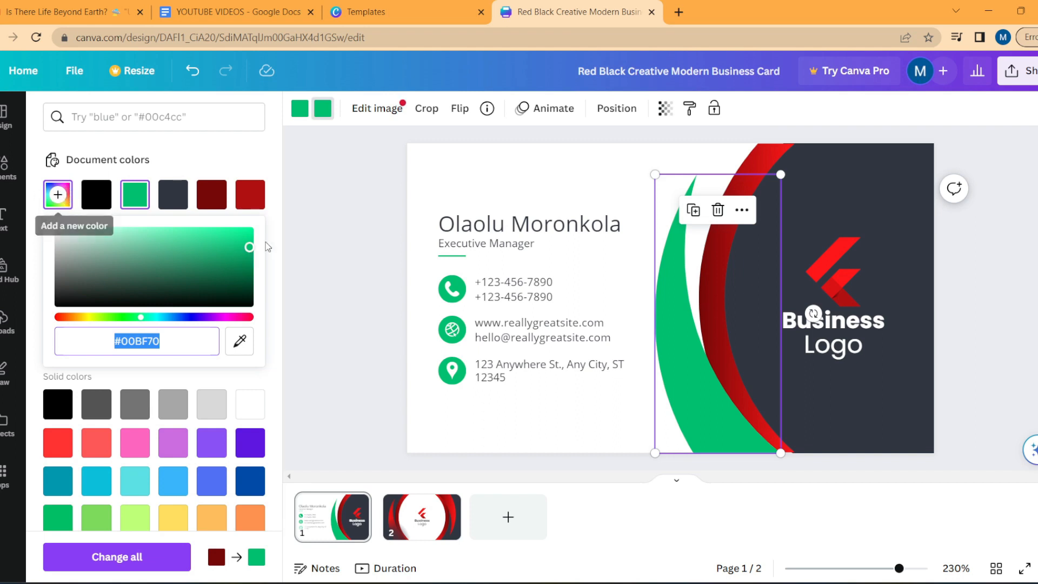
drag(250, 250, 249, 276)
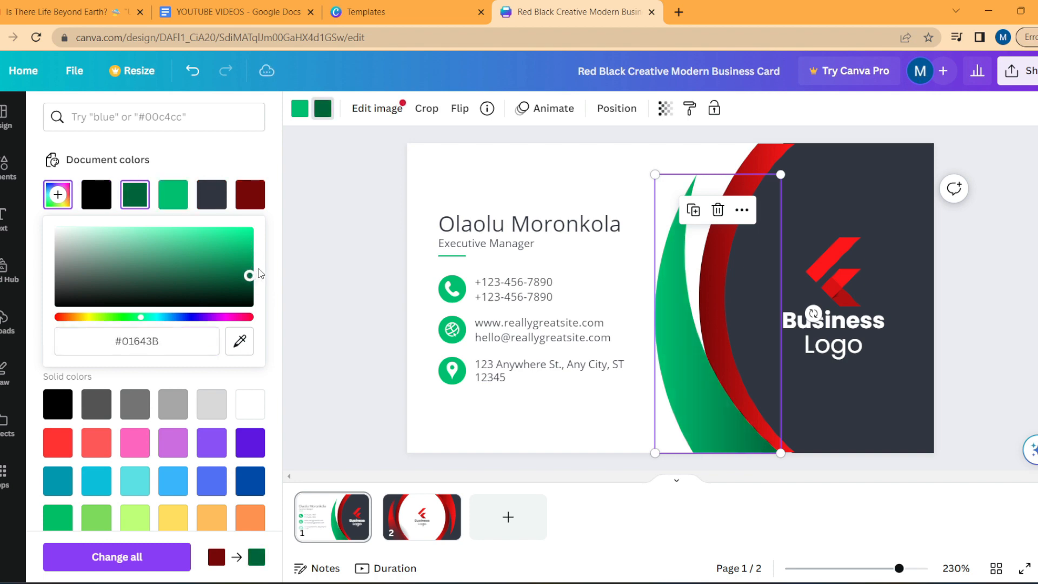
click(177, 171)
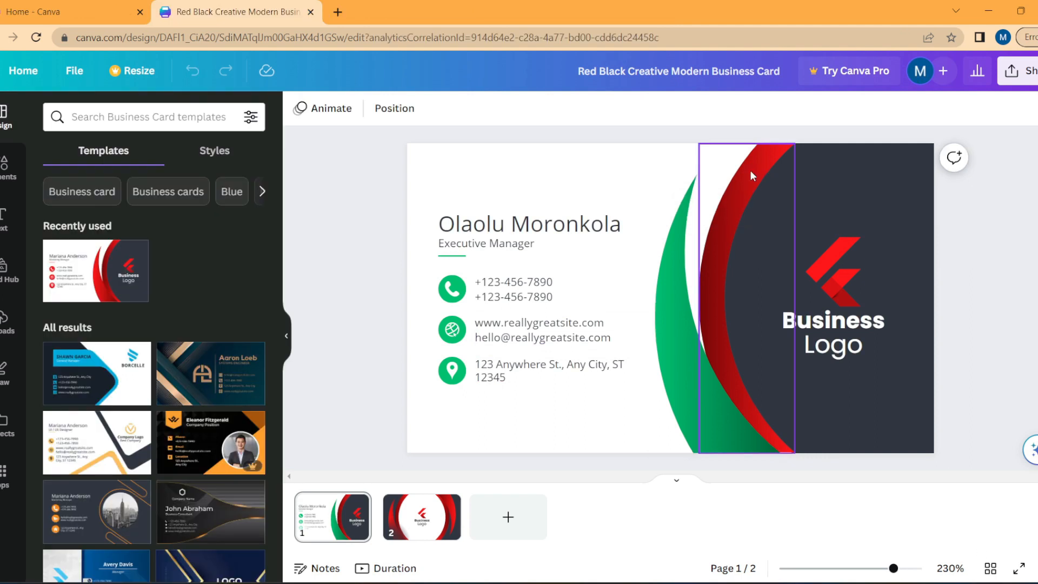
Step: Recolour the inner arc with green #00bf70 and dark green #01643b
click(750, 169)
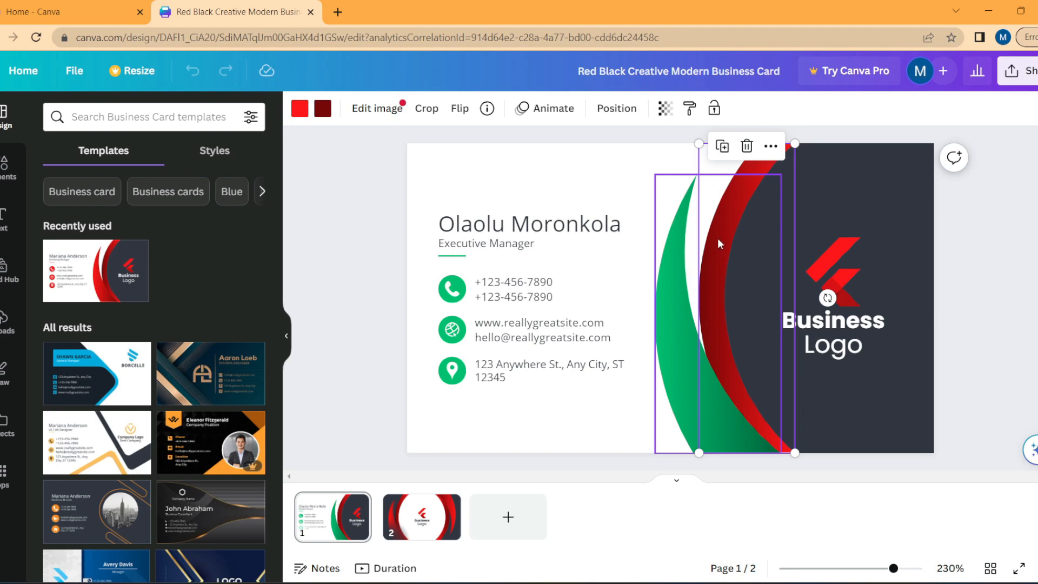
click(303, 111)
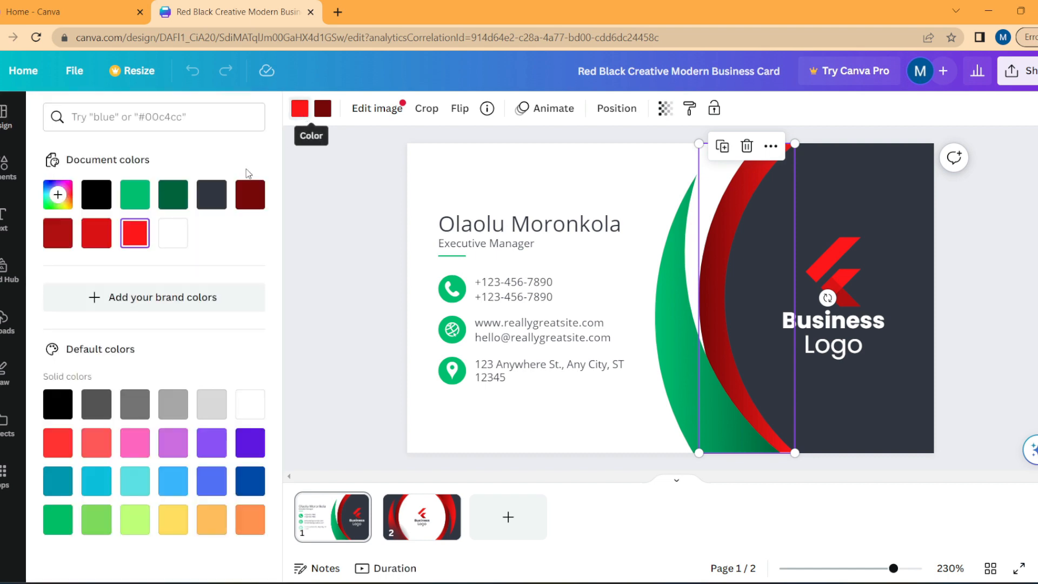
click(135, 195)
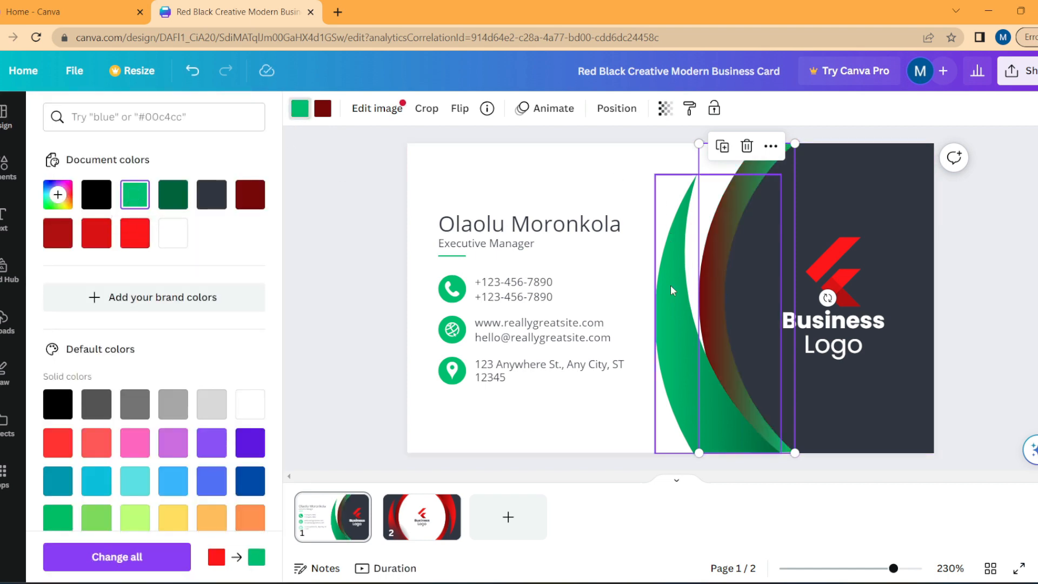
click(322, 108)
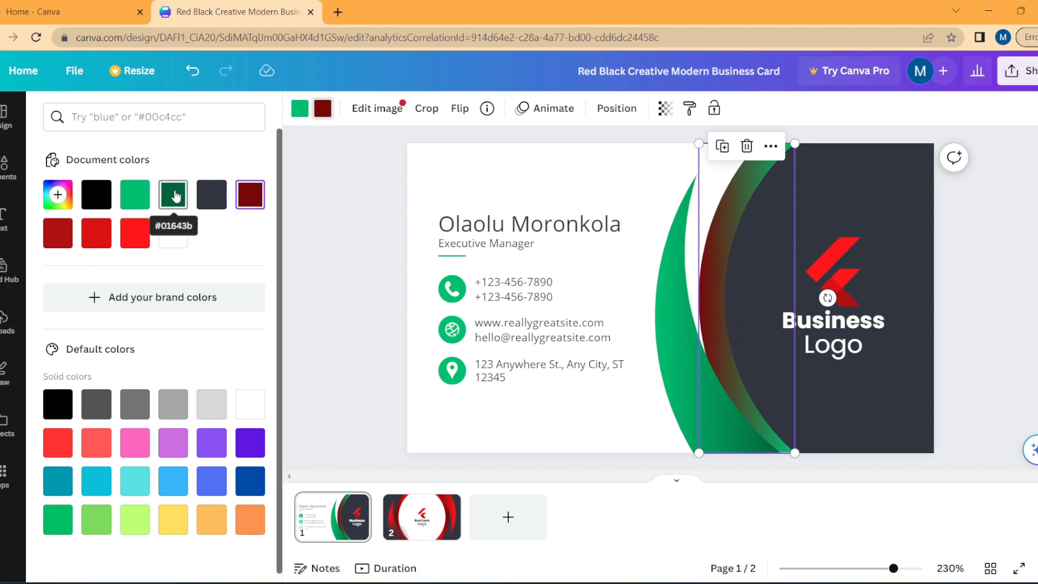
click(176, 196)
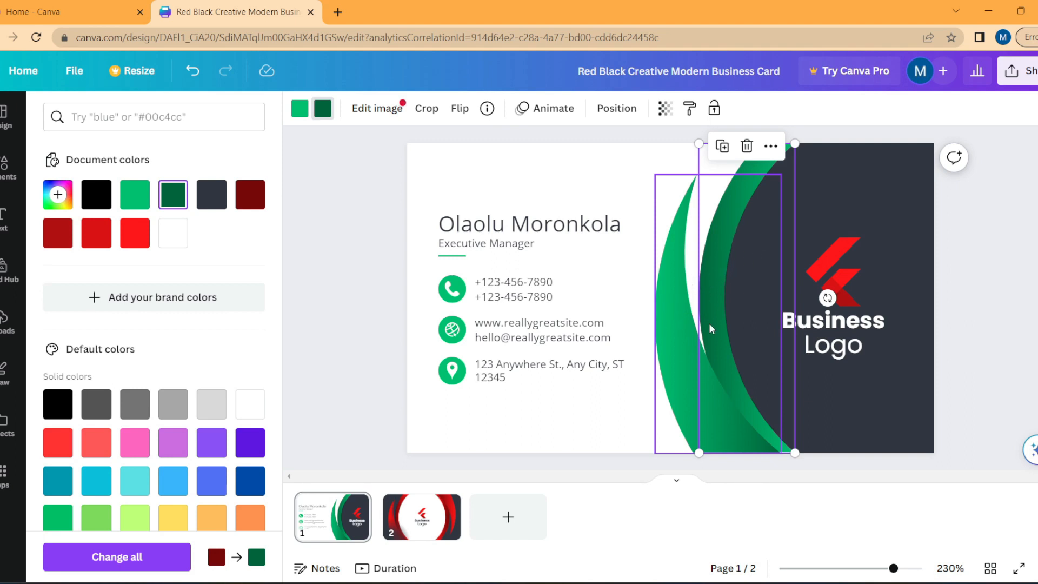
Step: Select the red logo mark, nudge it slightly, and bring up its options menu
click(835, 262)
mouse_move(835, 263)
mouse_down()
mouse_move(838, 251)
mouse_move(833, 266)
mouse_up()
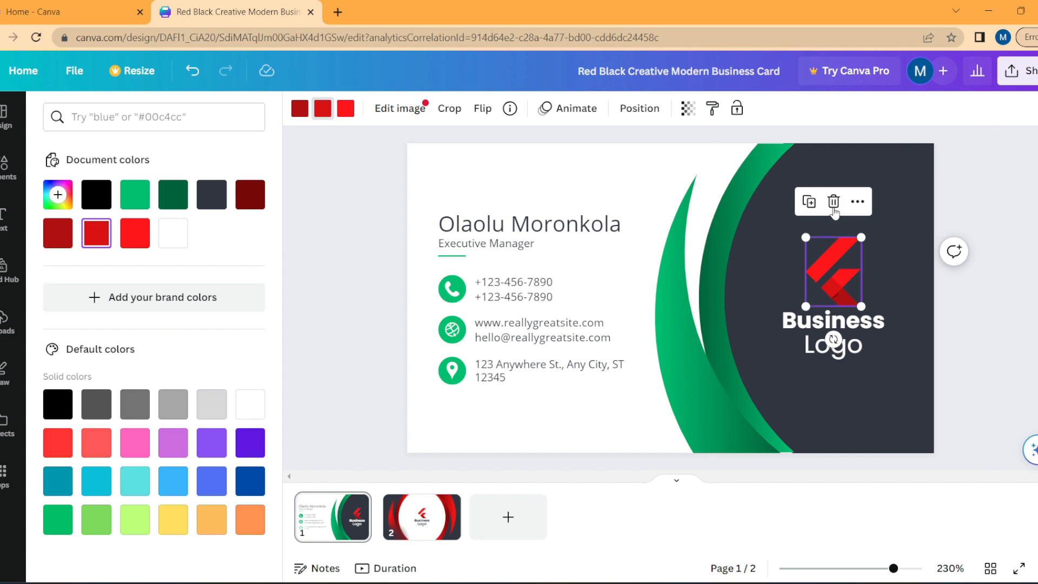
click(857, 202)
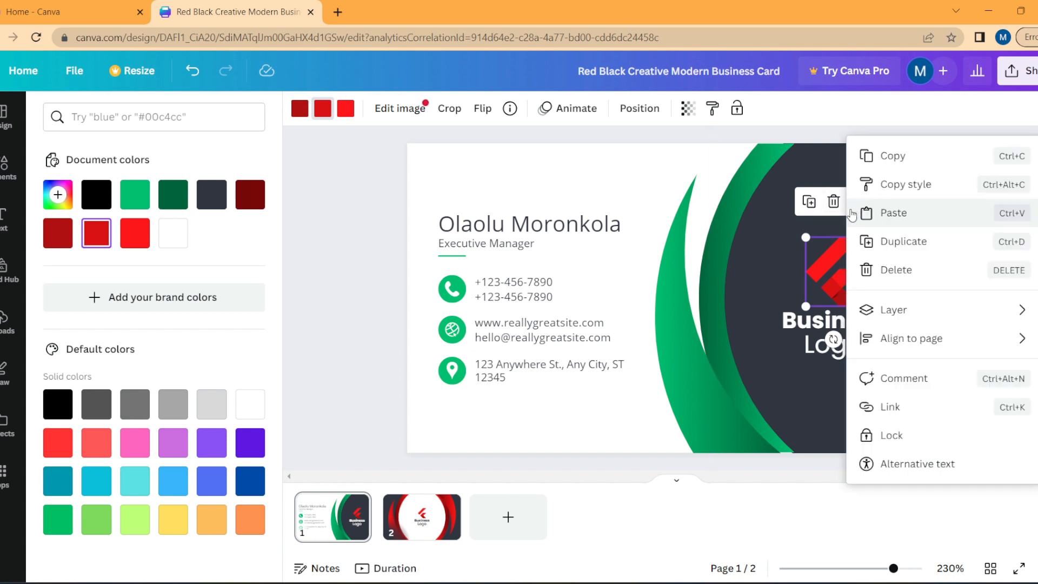
Step: Dismiss the red logo's options menu and show the uploaded images in the sidebar
click(830, 255)
click(819, 264)
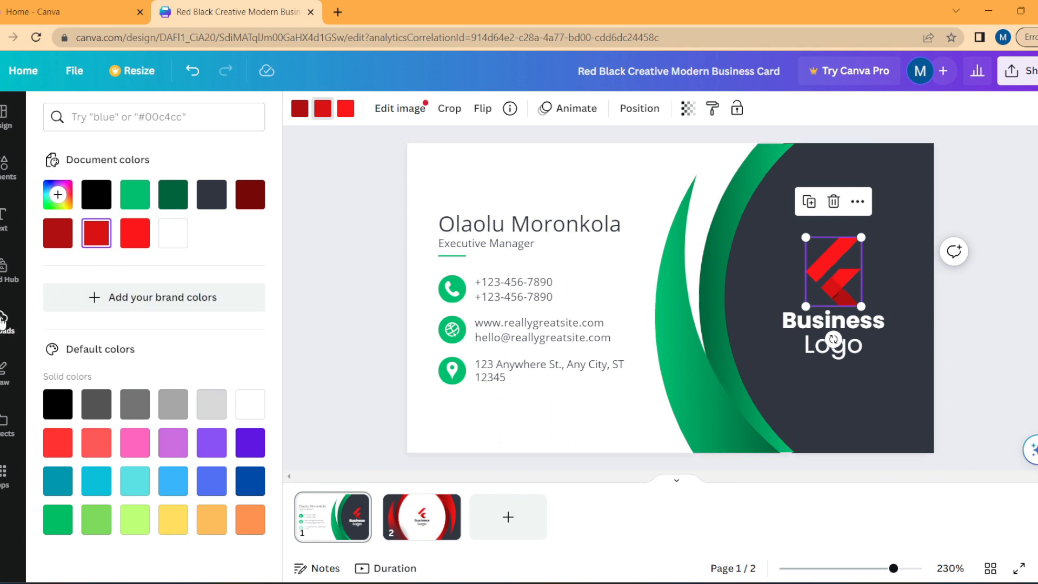
click(20, 338)
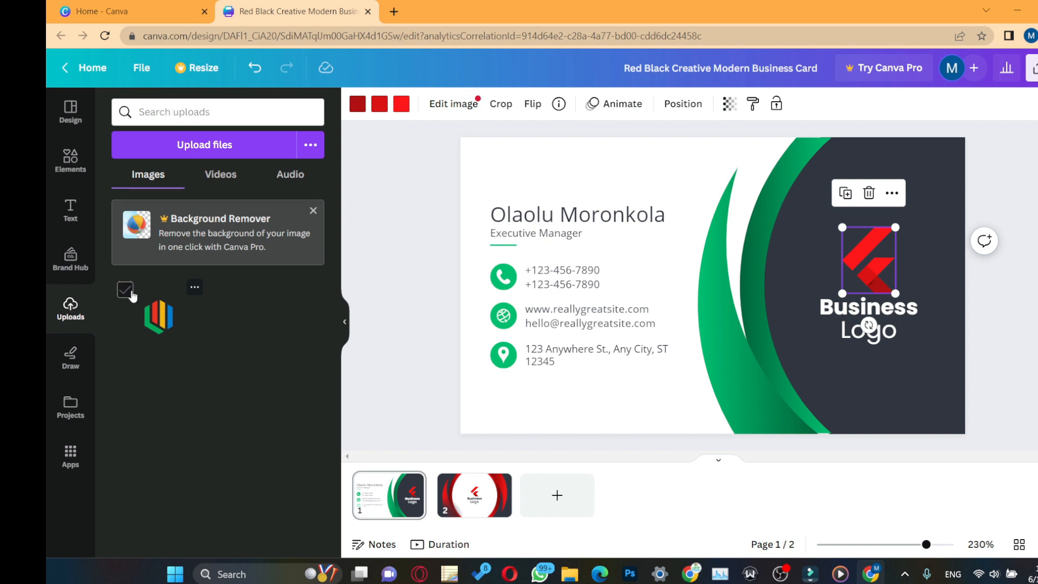
Step: Add the uploaded hexagon logo and size it over the red logo on the dark side
click(156, 316)
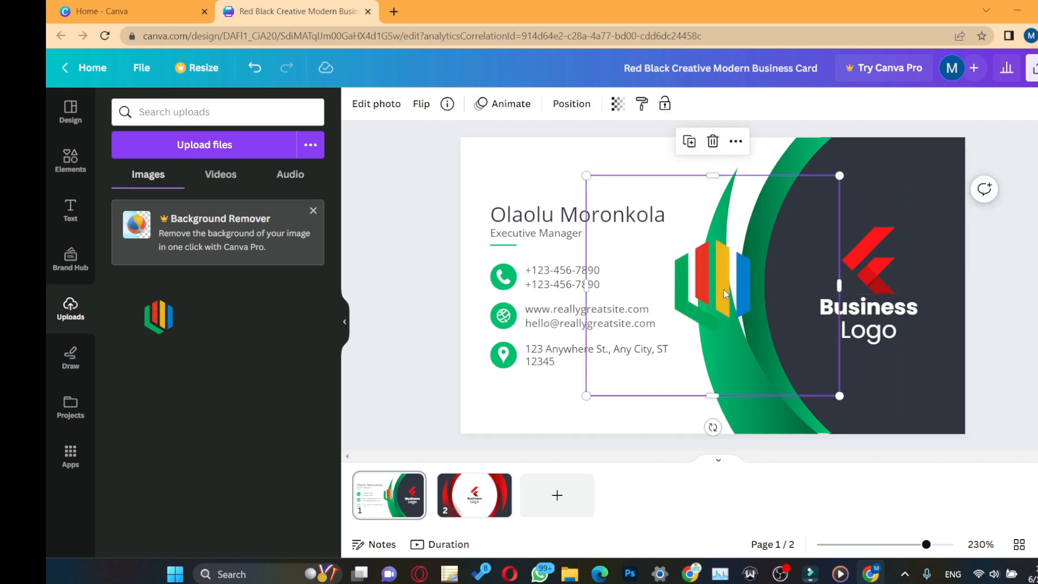
drag(725, 291, 776, 254)
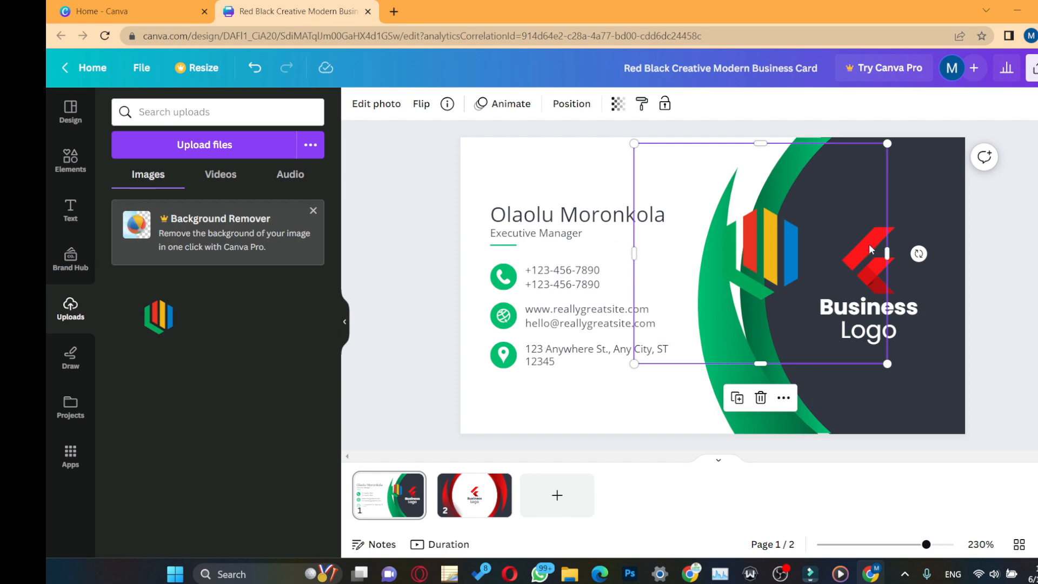
drag(776, 254, 889, 245)
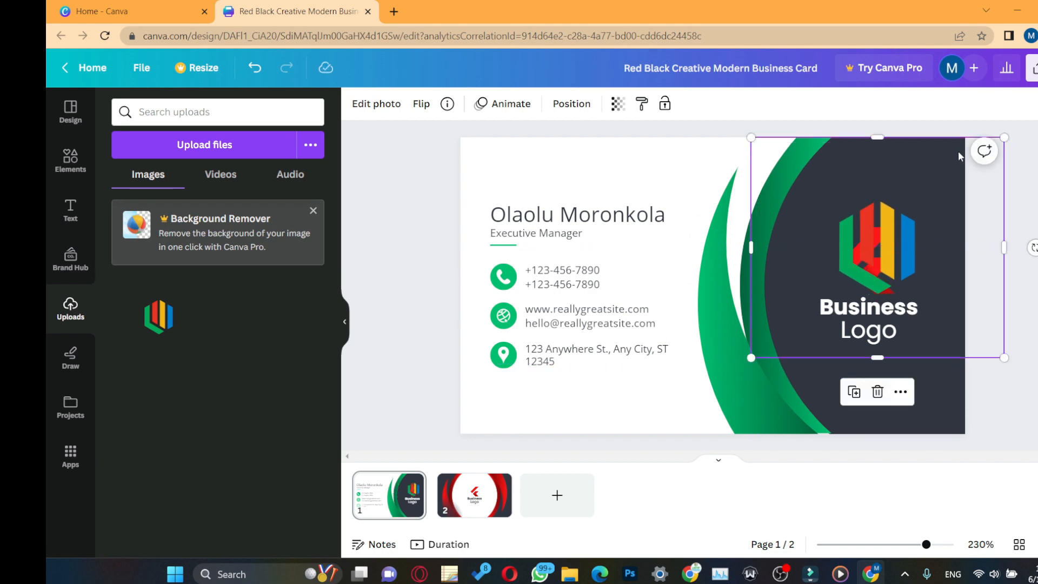
drag(1001, 139, 966, 174)
drag(871, 265, 778, 285)
Step: Delete the red logo mark from the card front
click(881, 263)
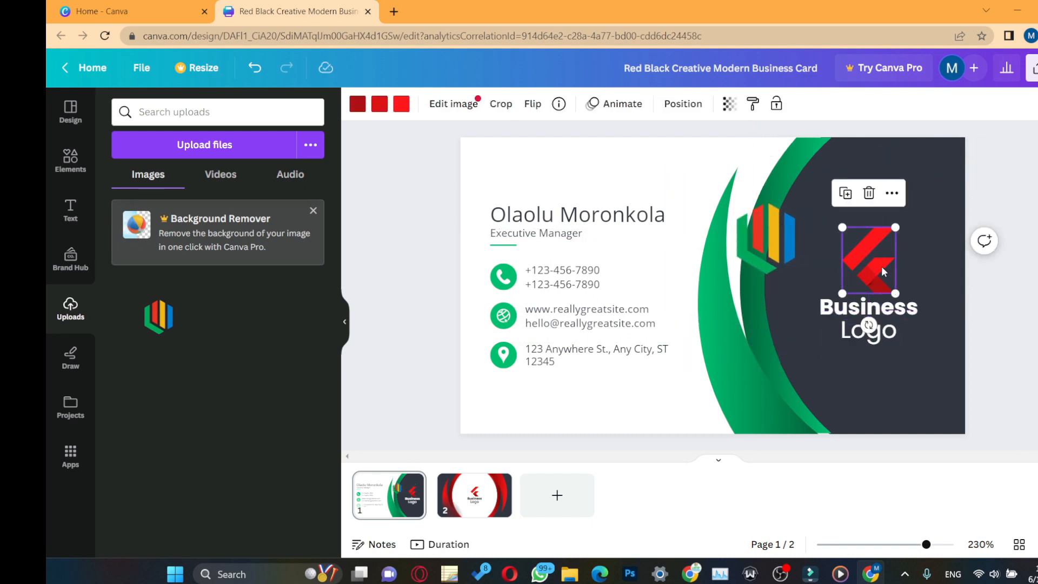
click(891, 194)
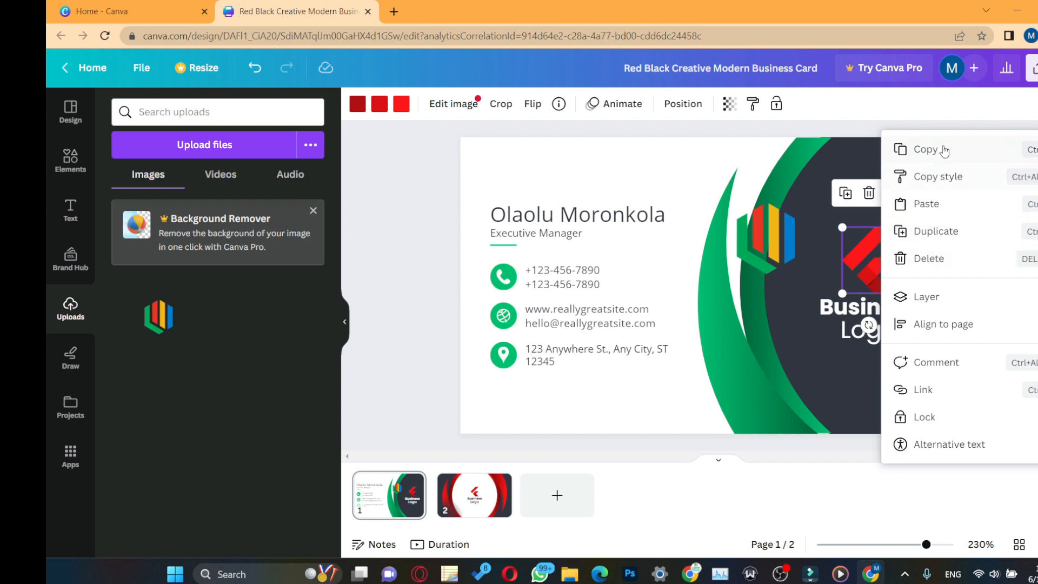
click(869, 249)
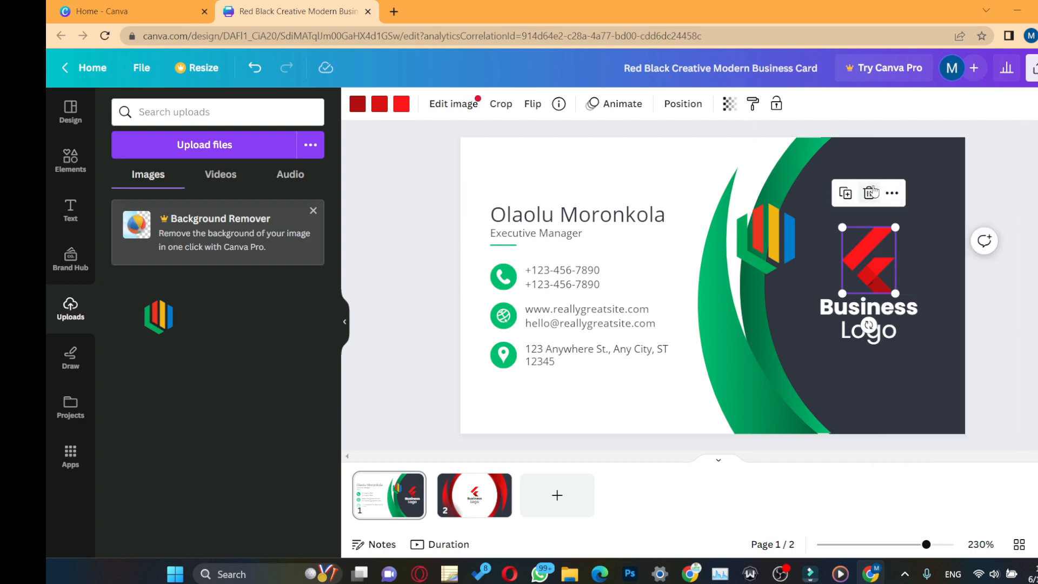
click(868, 193)
Step: Centre the hexagon logo above the text and replace 'Business' with 'Lampmediatouch', widening its box
drag(759, 230, 860, 241)
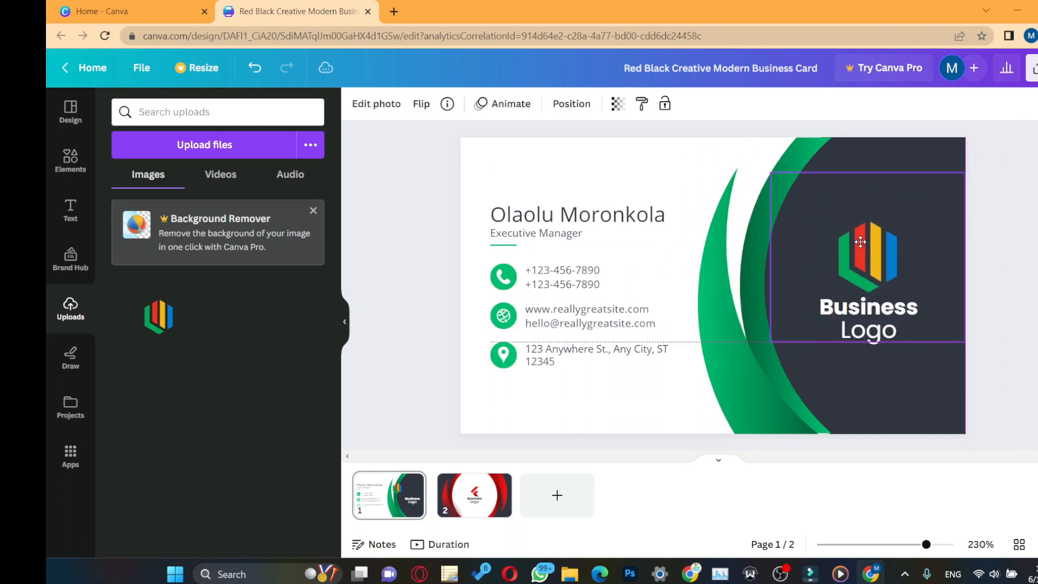
click(861, 306)
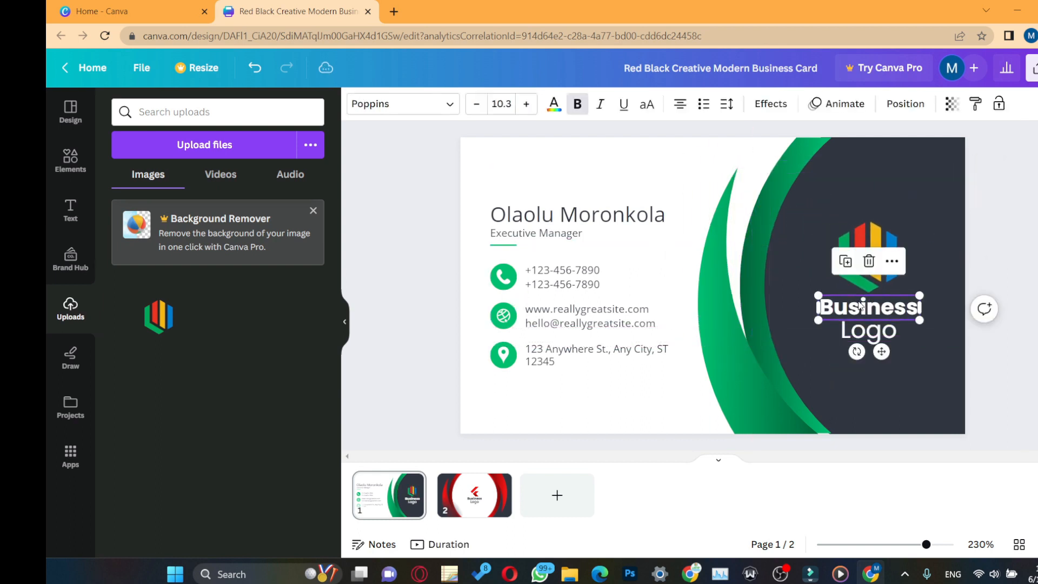
double_click(907, 317)
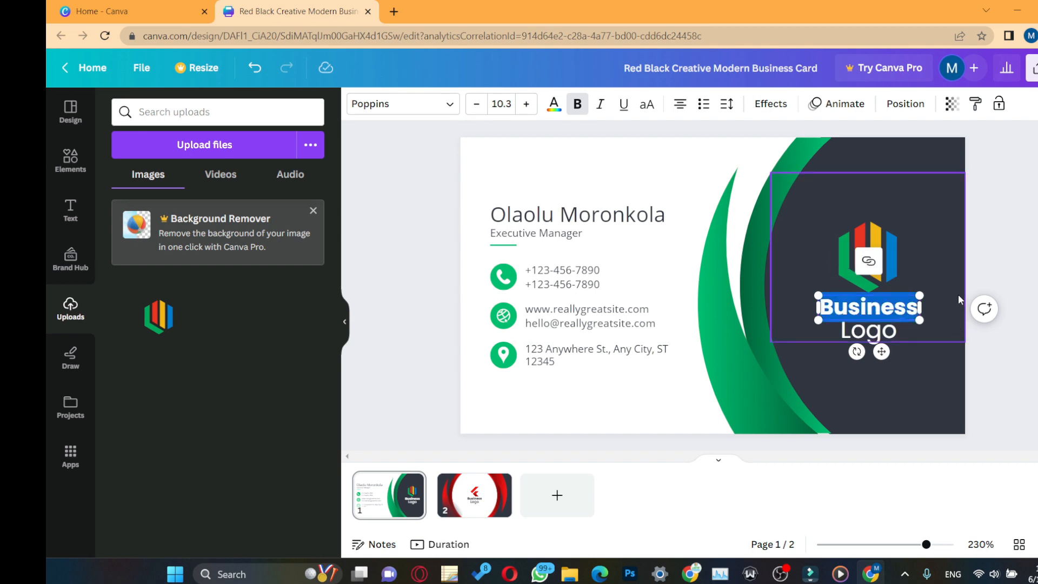
text(Lampmediatouch)
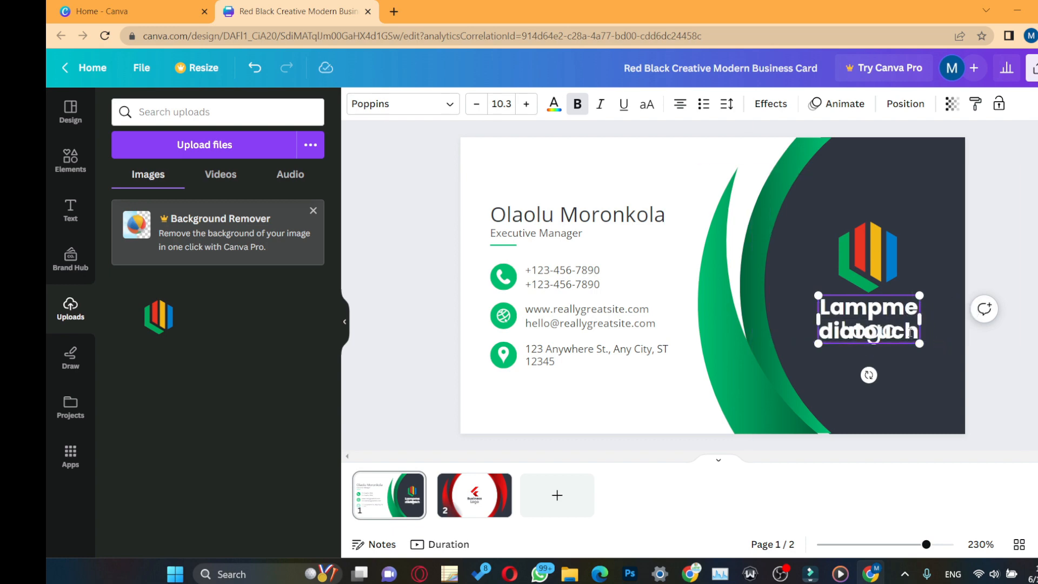
drag(920, 319, 945, 318)
drag(817, 319, 781, 318)
drag(944, 320, 903, 329)
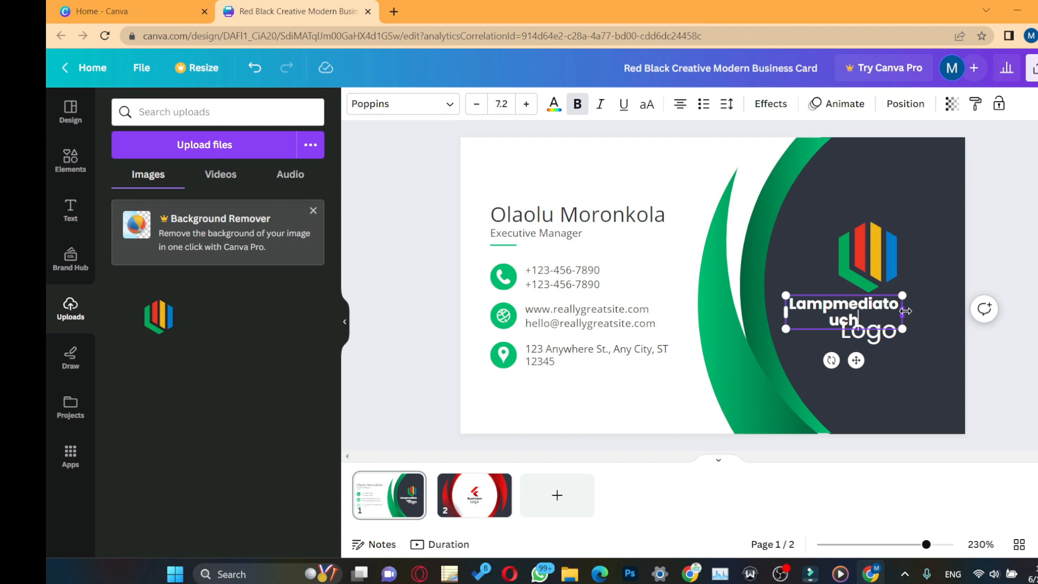
drag(902, 313, 940, 317)
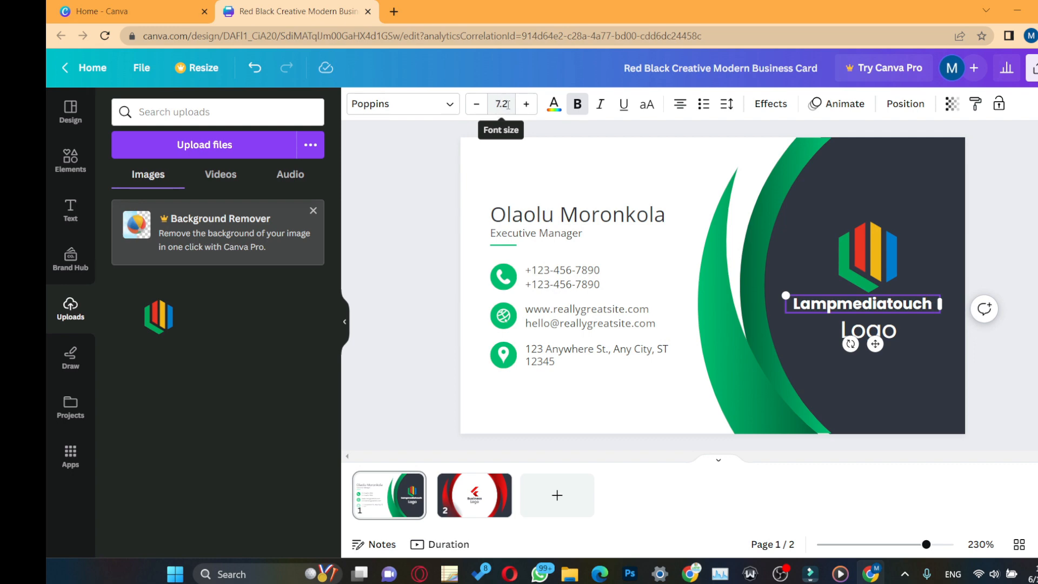
Step: Set Lampmediatouch to font size 8 on one line and shift the logo slightly left
click(899, 302)
click(900, 311)
drag(899, 307, 903, 305)
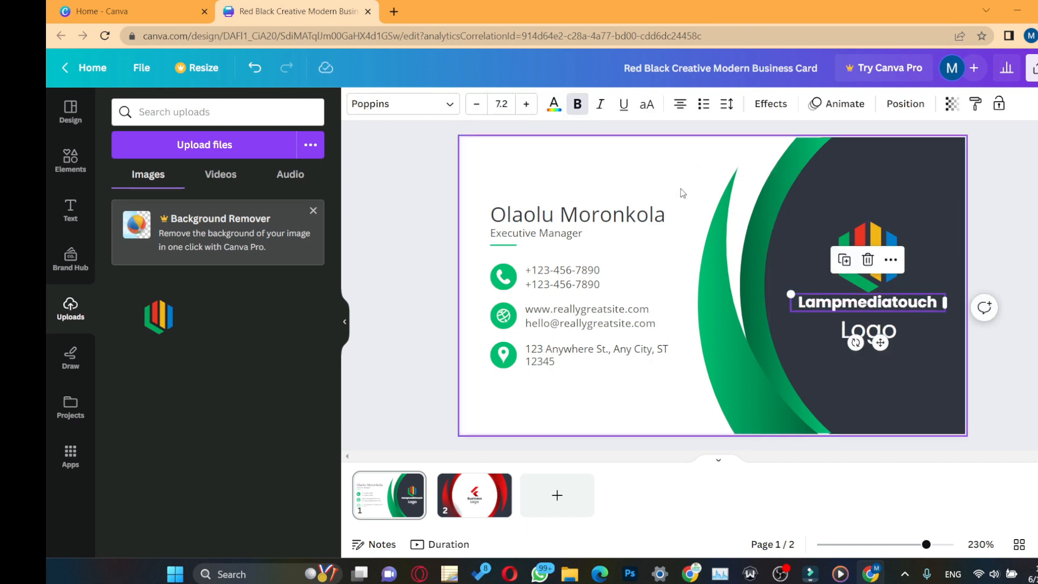
click(509, 103)
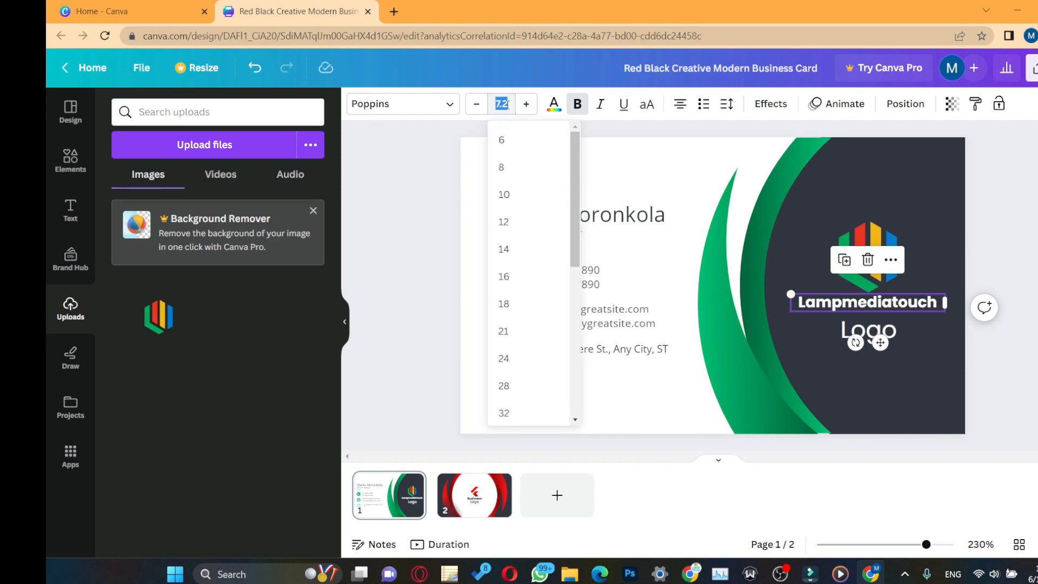
click(501, 168)
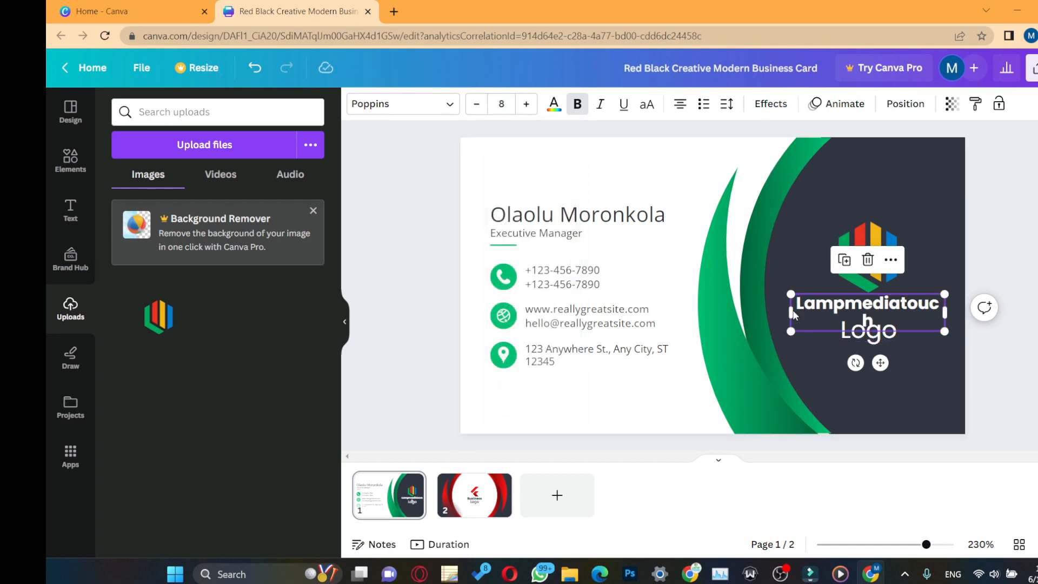
drag(786, 310, 781, 310)
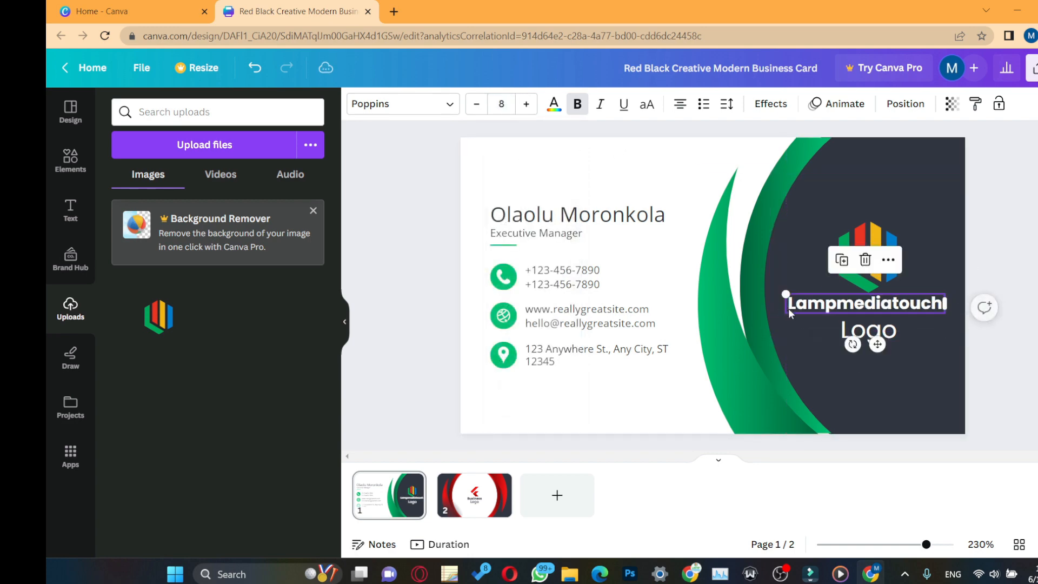
drag(875, 240, 868, 234)
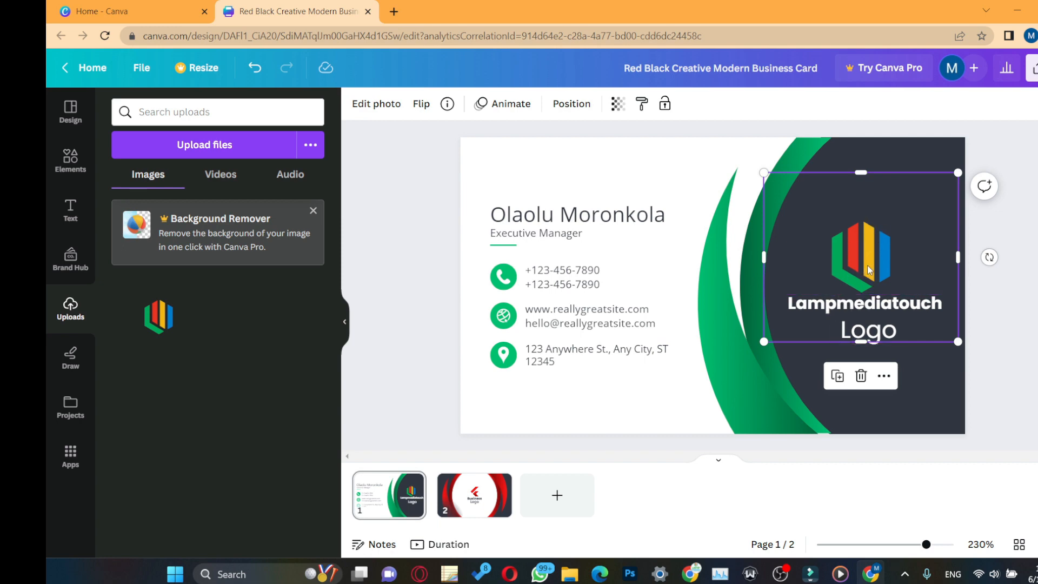
Step: Align the hexagon logo and Lampmediatouch title to each other's centre
shift+click(845, 310)
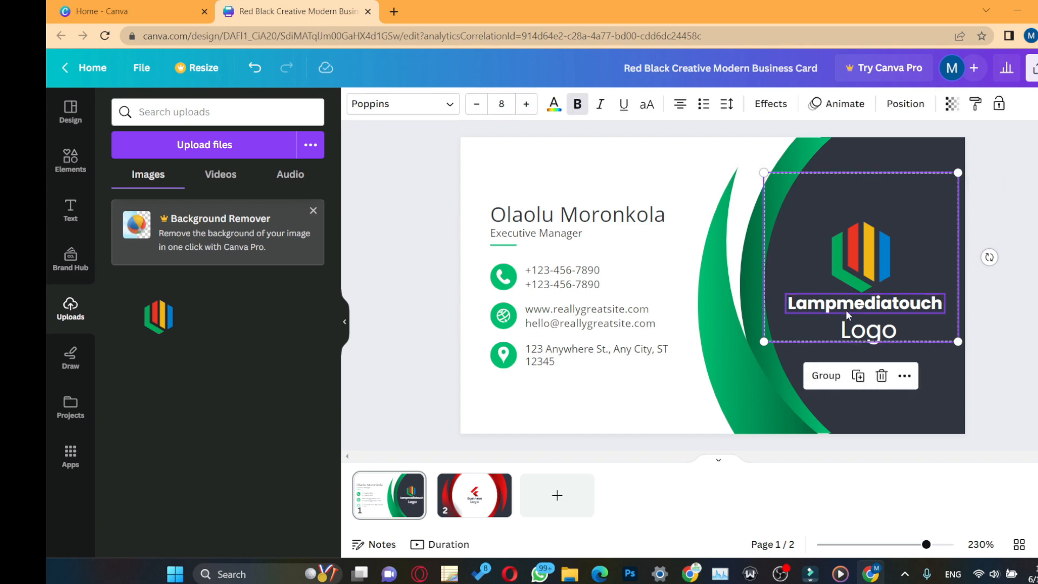
click(904, 106)
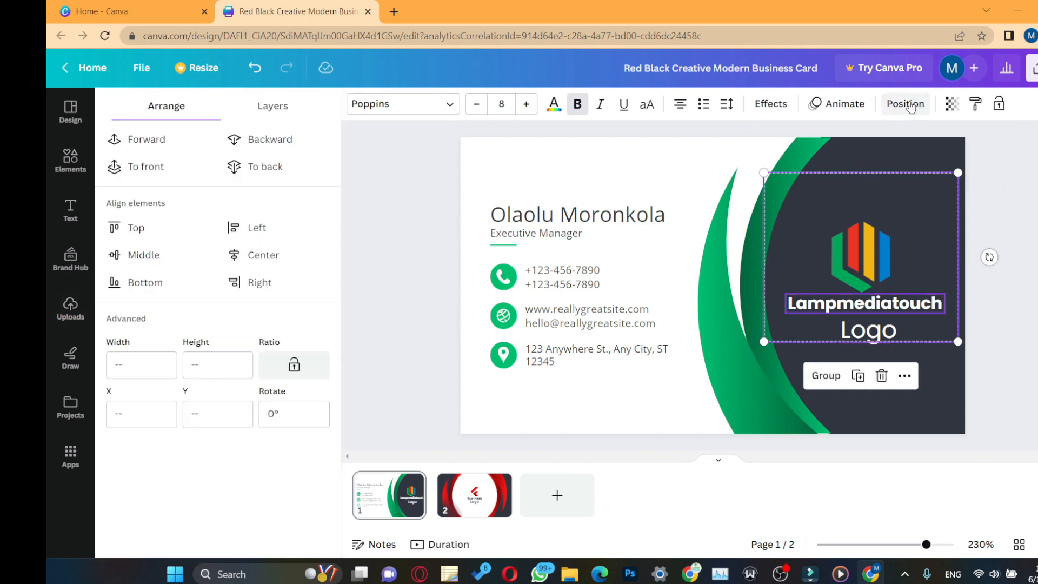
click(250, 257)
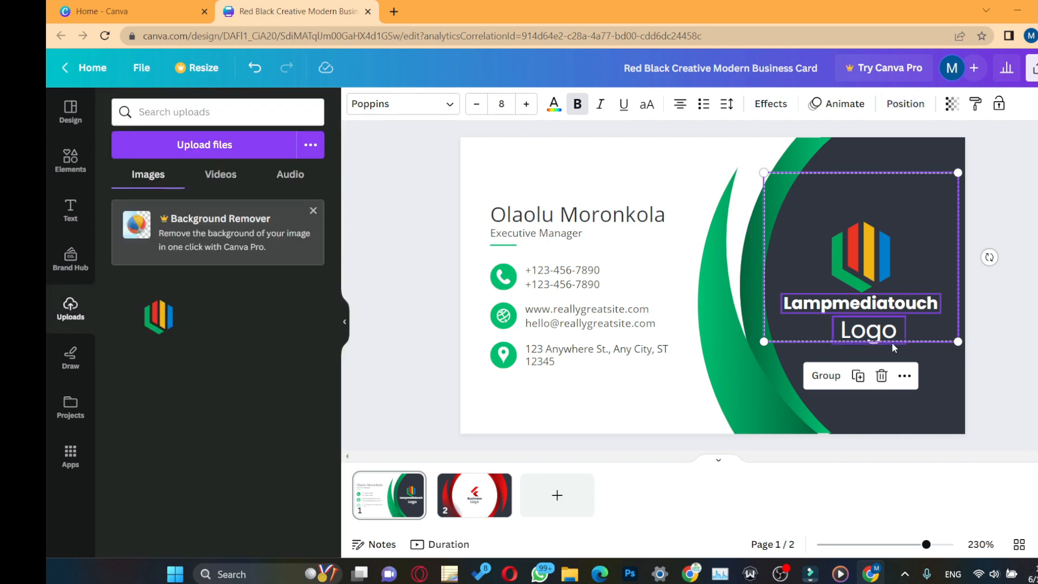
Step: Shrink the Logo text to font size 6 and select its word for replacement
click(876, 331)
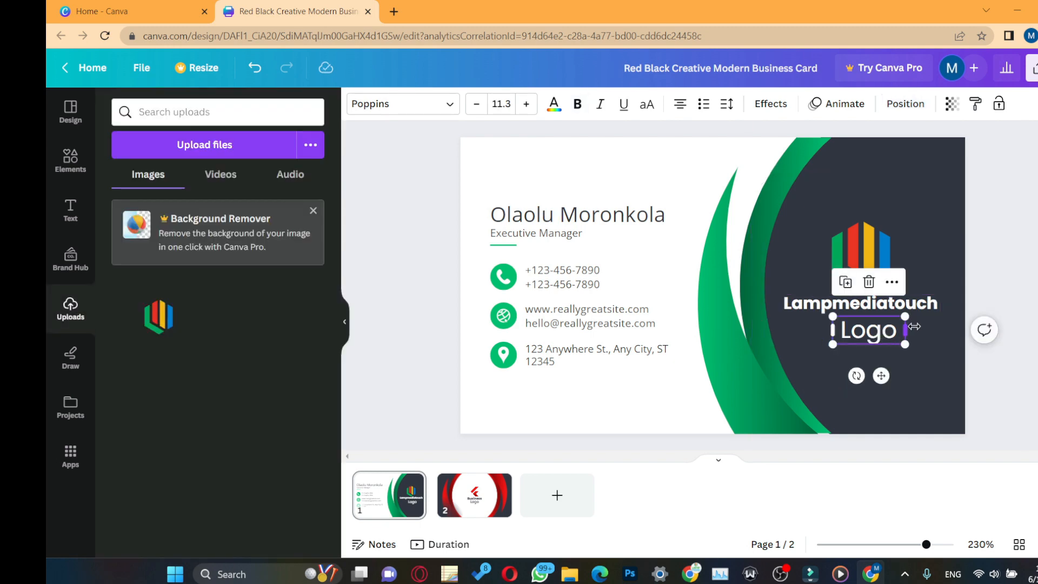
drag(906, 346, 869, 336)
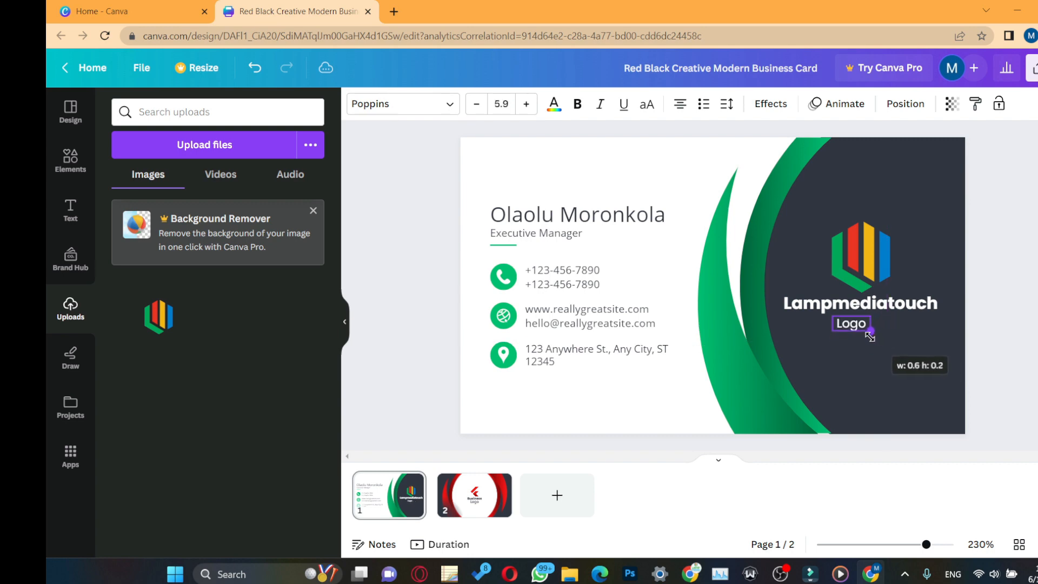
click(501, 103)
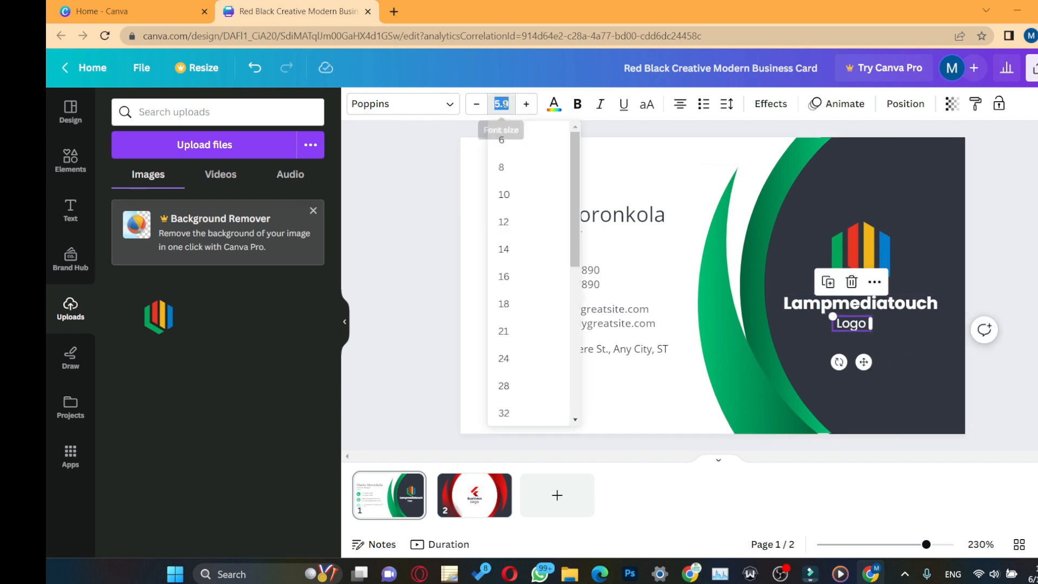
click(506, 141)
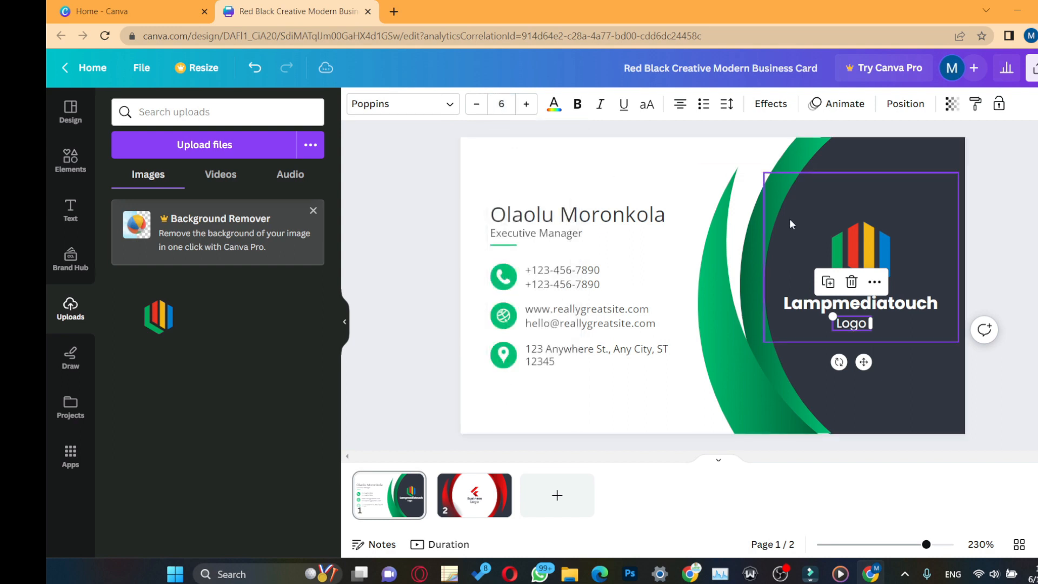
double_click(863, 326)
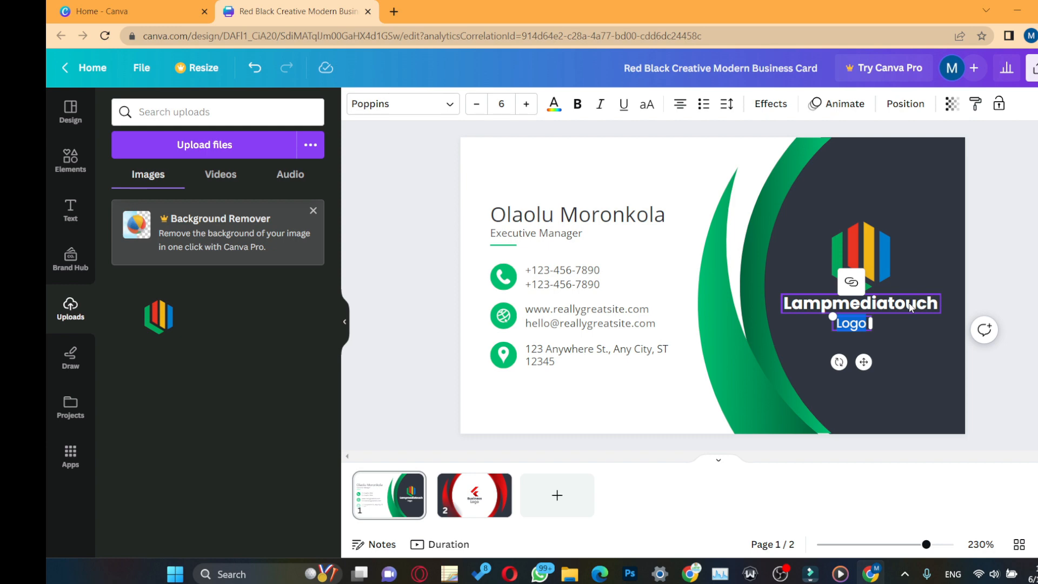
click(855, 307)
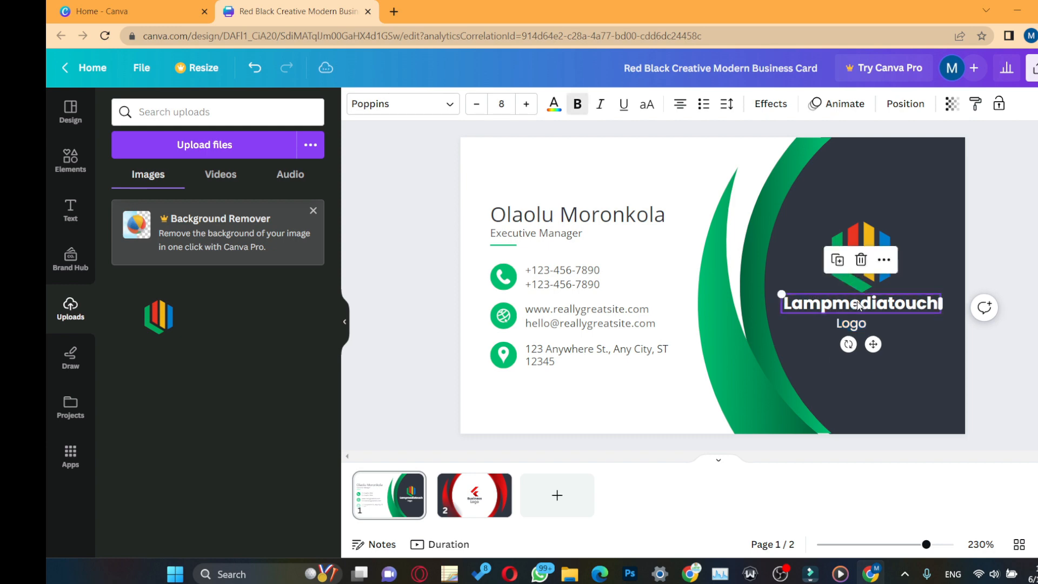
double_click(851, 324)
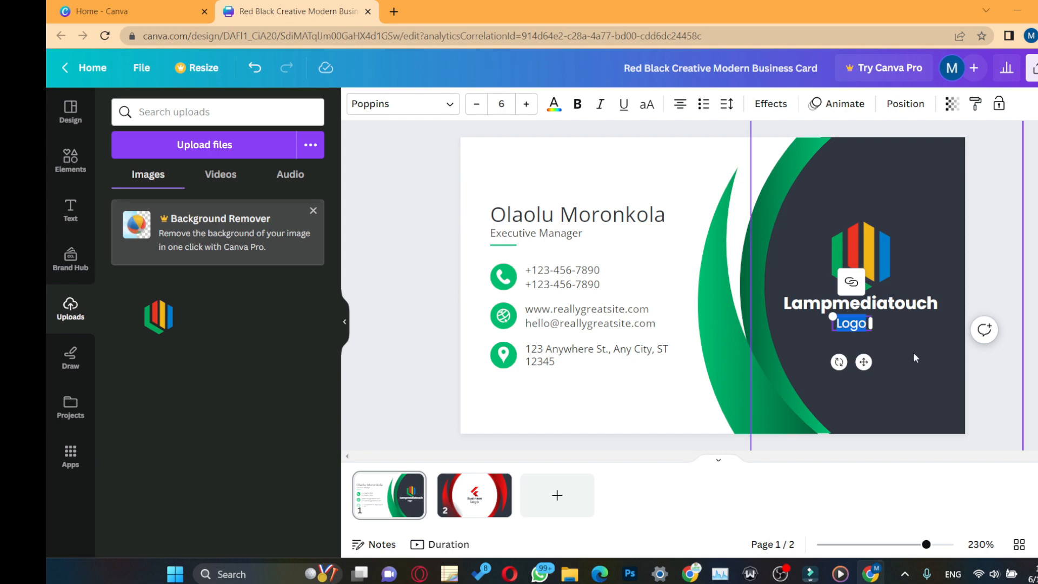
Step: Replace 'Logo' with the tagline 'sure touch of creativity' and widen its box
text(sure)
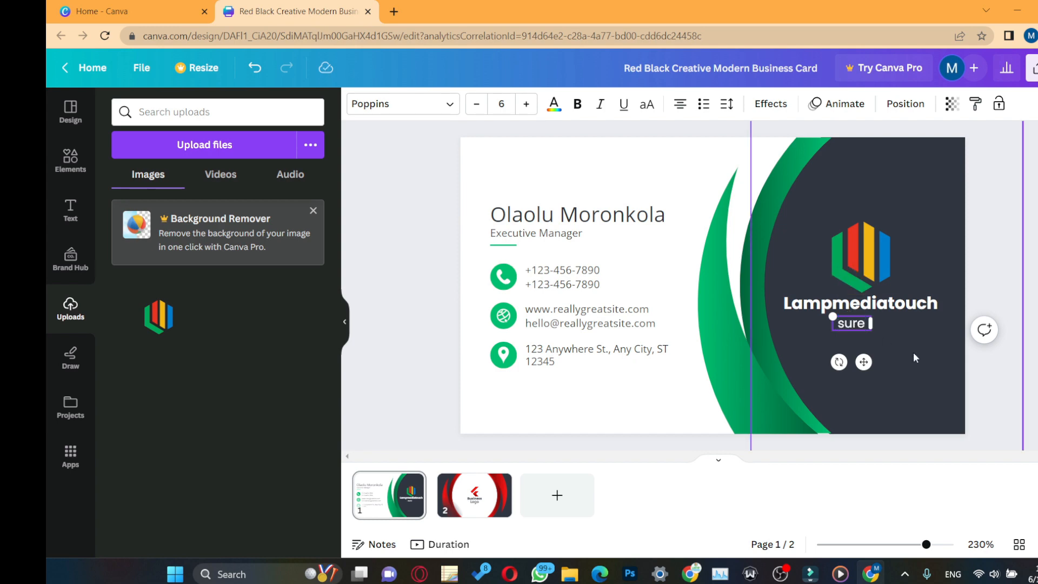
text( touch)
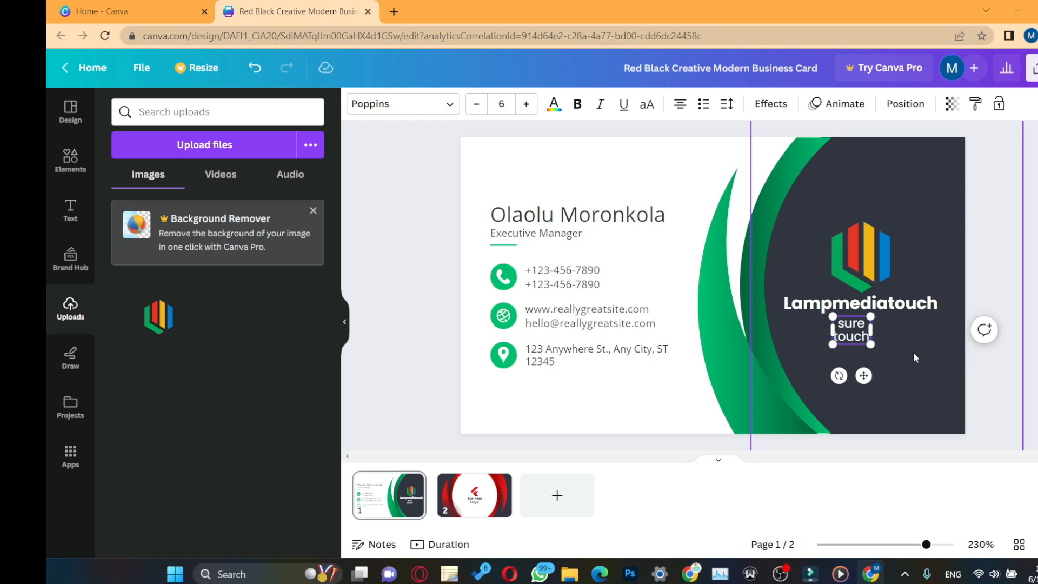
text( of creativity)
drag(874, 353, 935, 355)
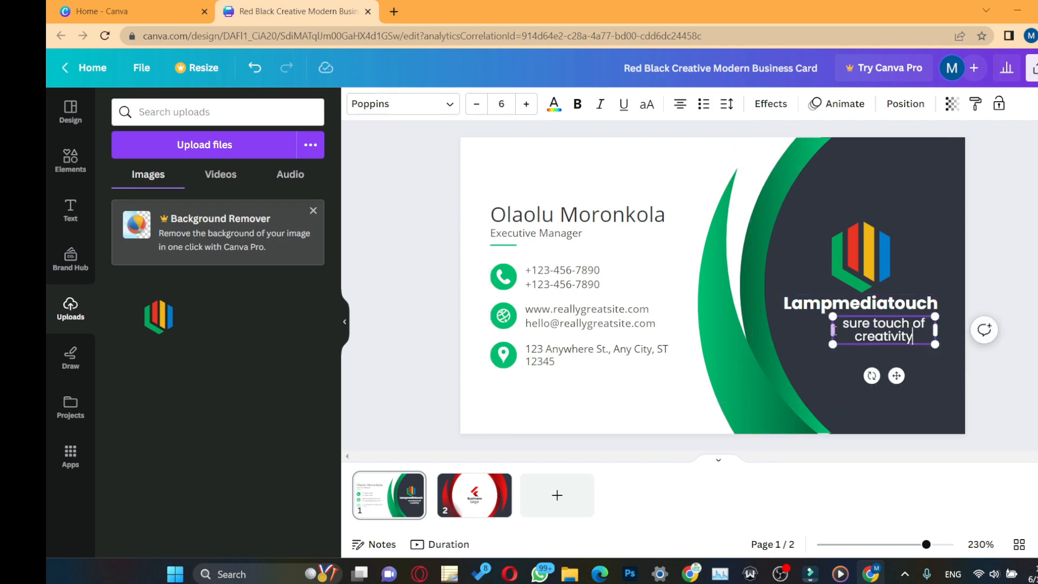
Step: Scale the tagline to size 4.6 and centre it under the Lampmediatouch title
drag(860, 335, 782, 324)
click(919, 314)
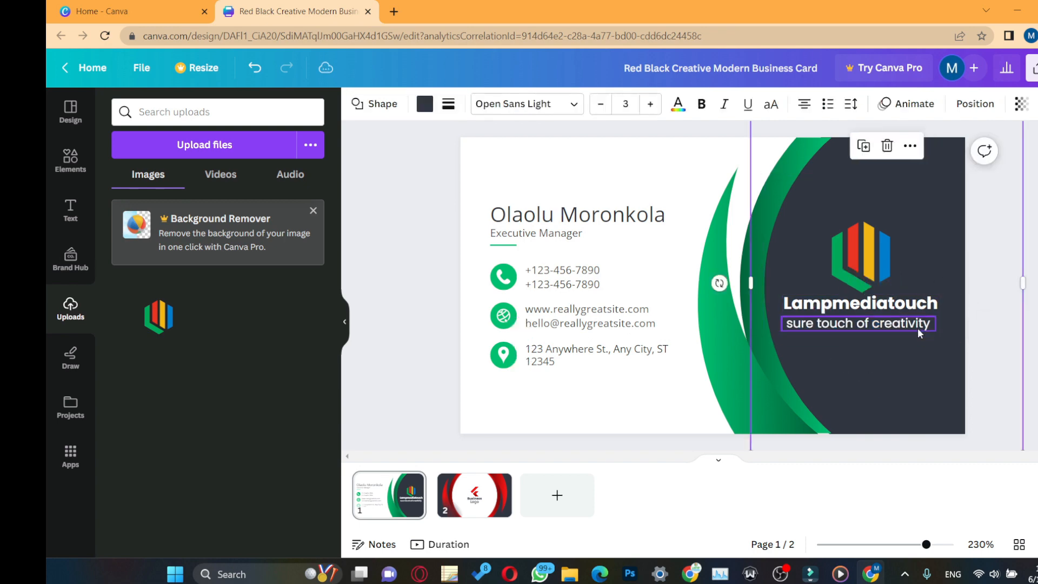
click(921, 329)
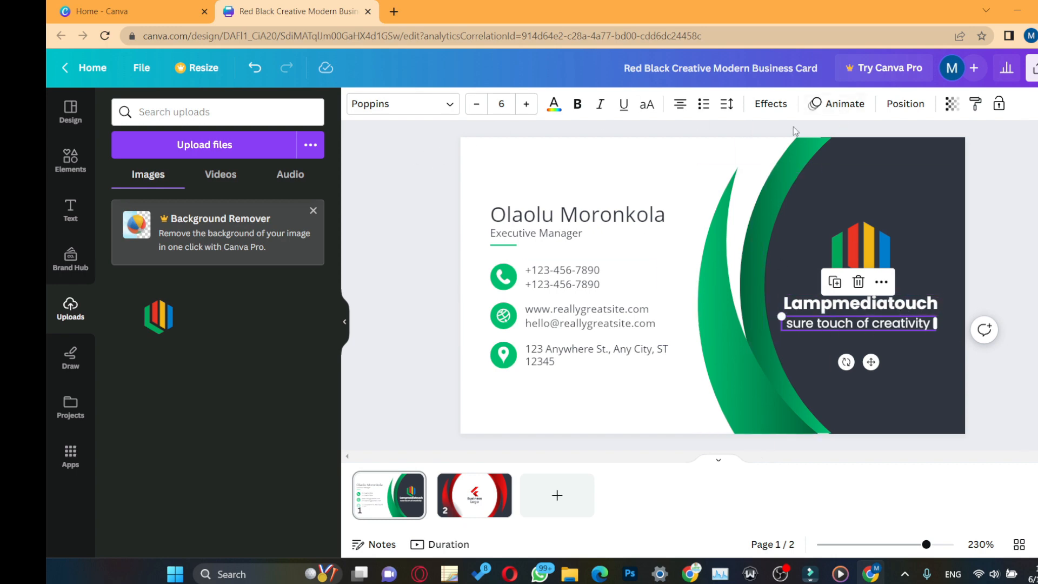
drag(781, 317, 817, 321)
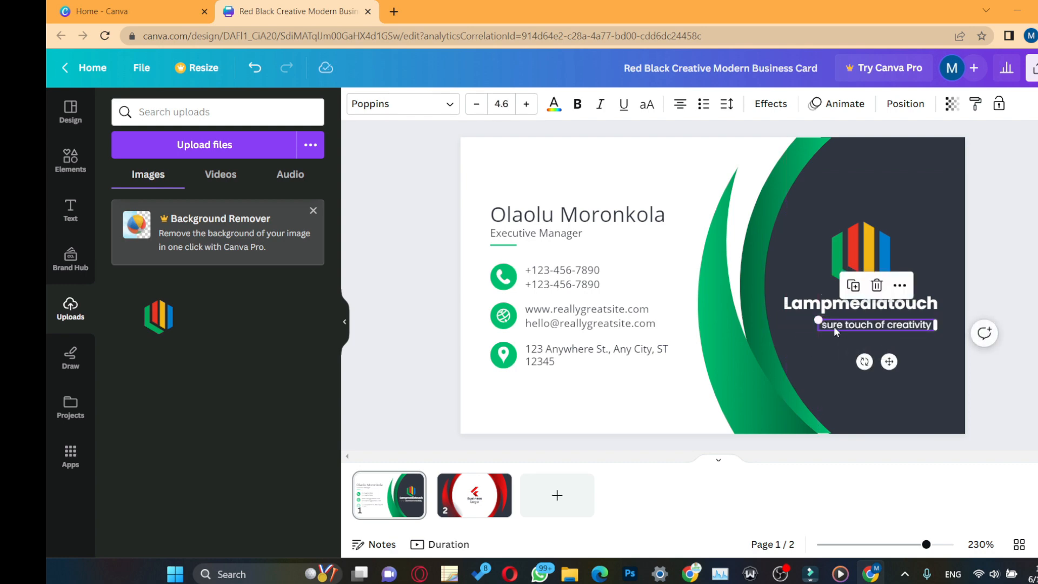
drag(908, 330, 890, 321)
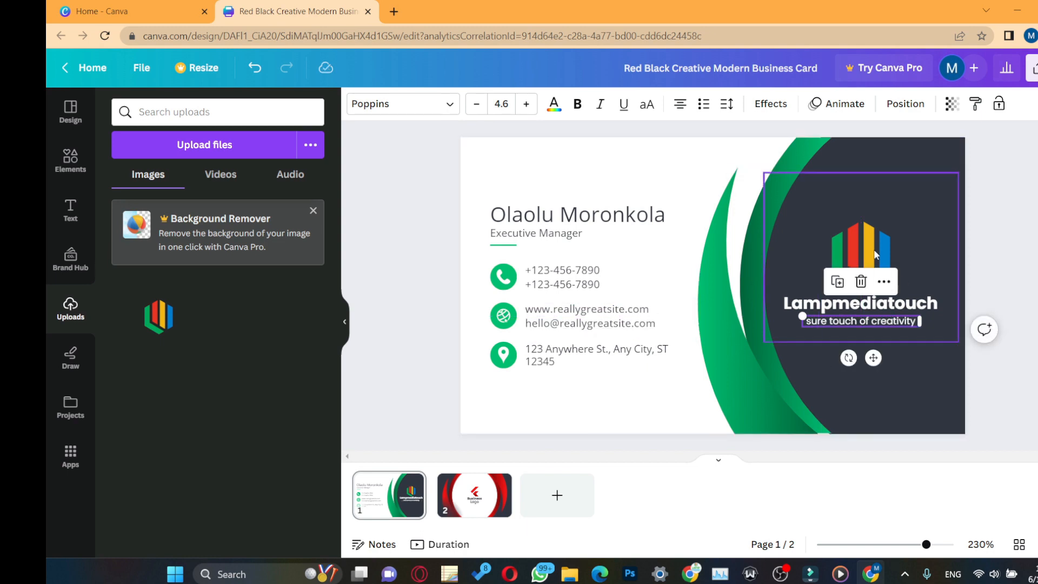
click(883, 308)
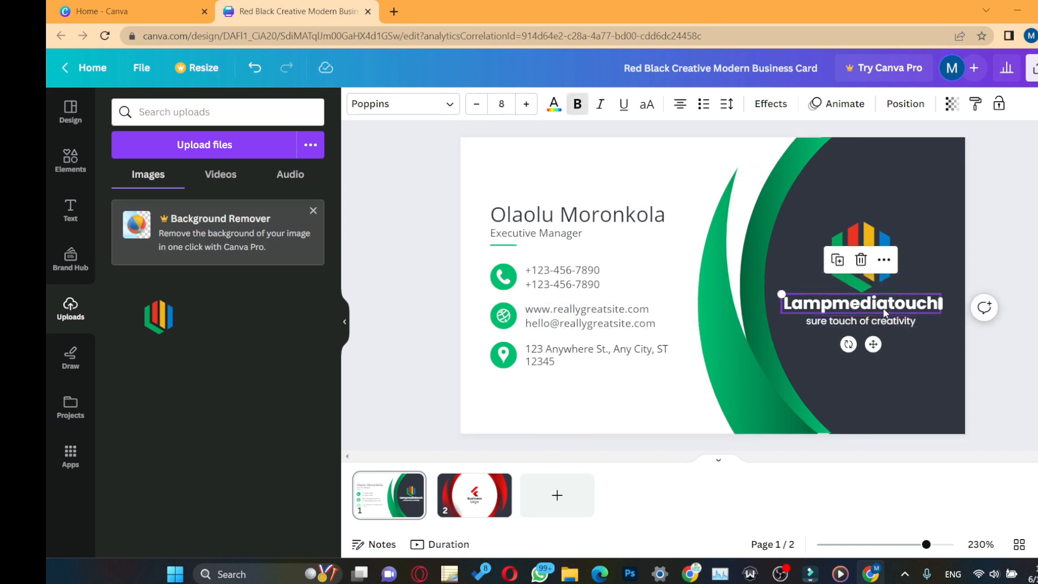
click(595, 219)
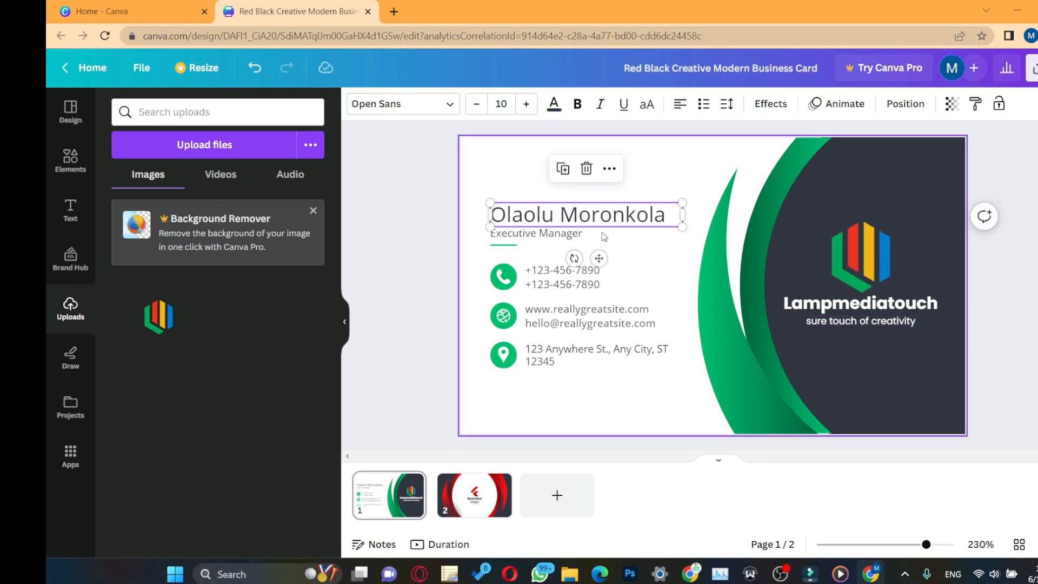
click(587, 277)
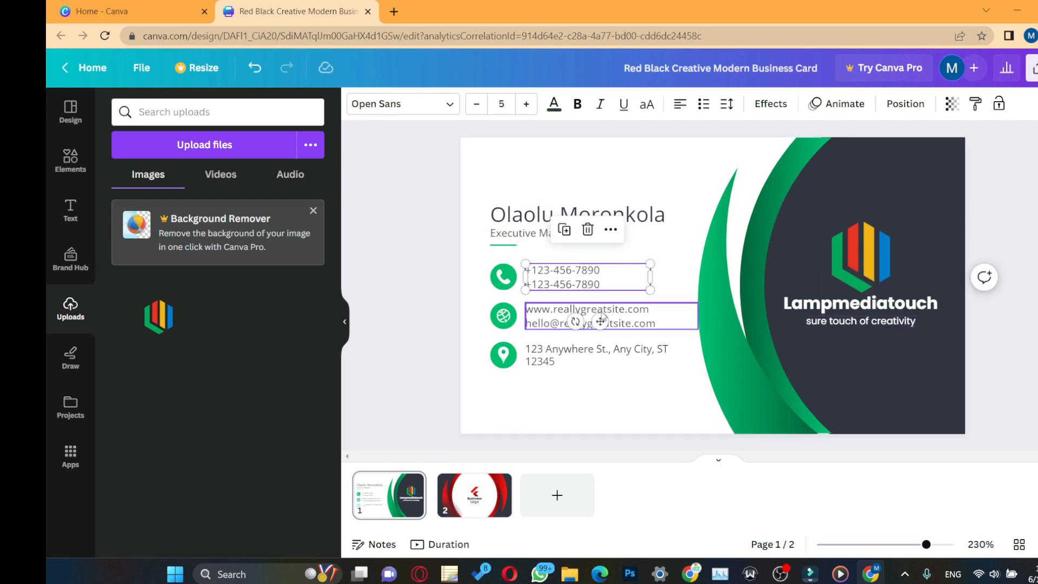
click(598, 355)
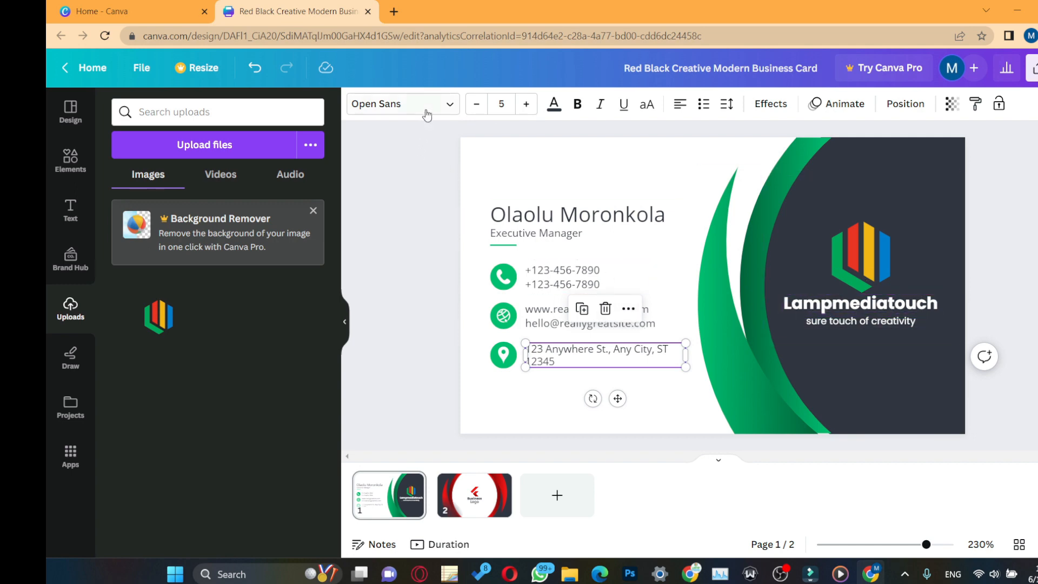
click(893, 307)
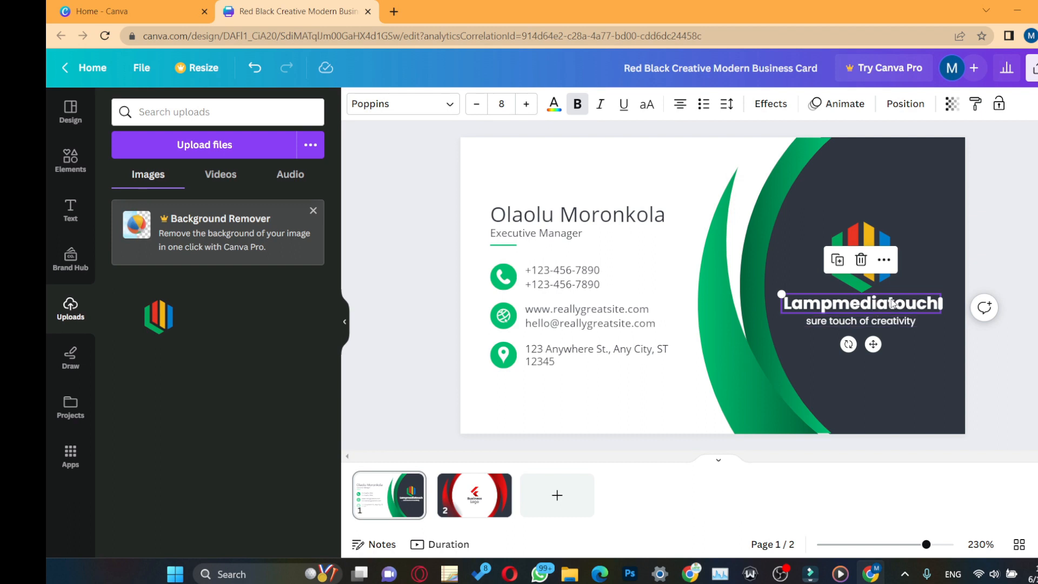
Step: Search for Montserrat and apply Montserrat Extra-Bold to the Lampmediatouch title
click(450, 105)
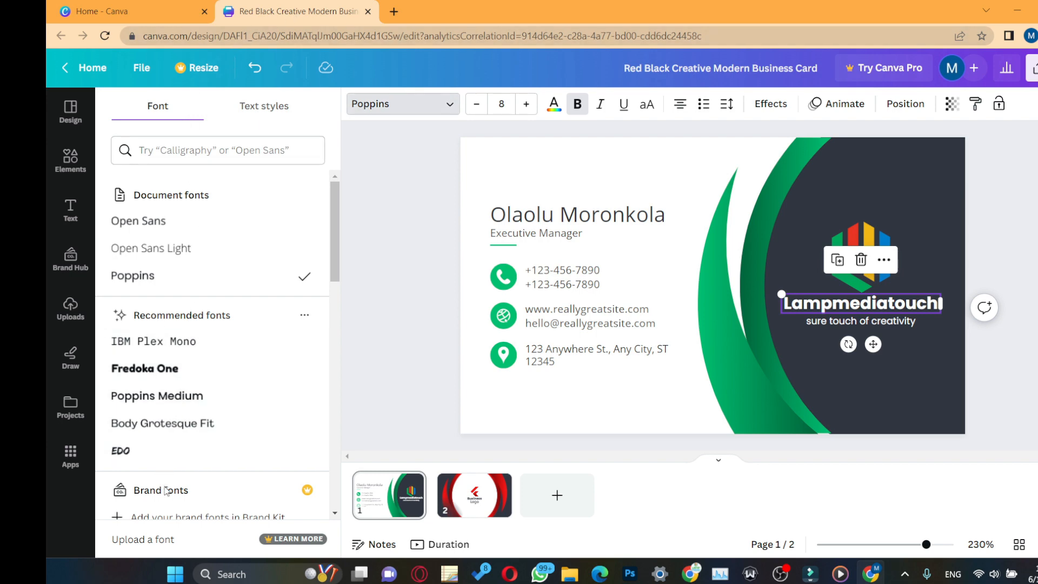
scroll(218, 342, down, 10)
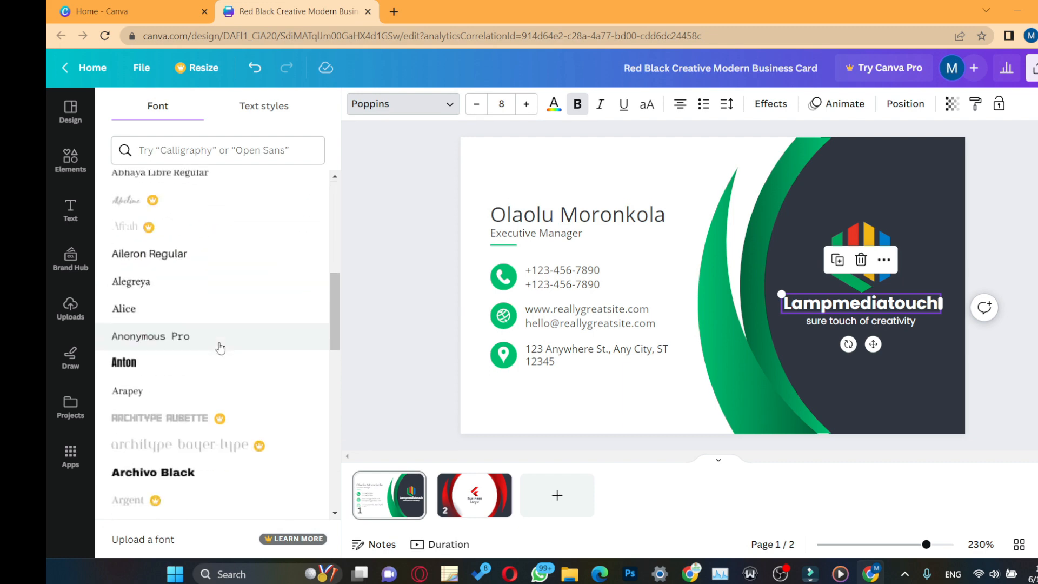
scroll(218, 363, down, 15)
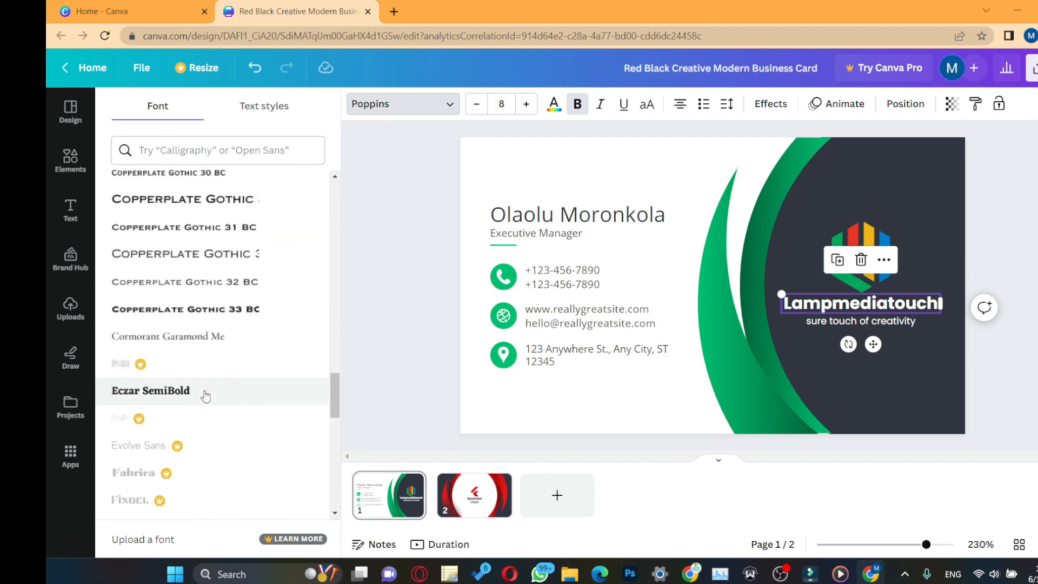
scroll(205, 397, down, 8)
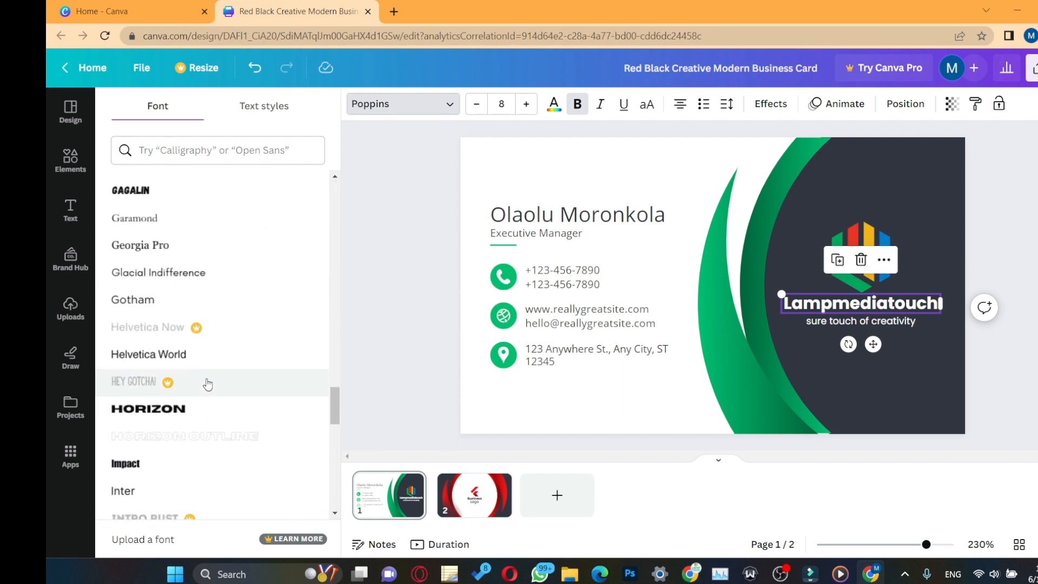
scroll(207, 387, up, 20)
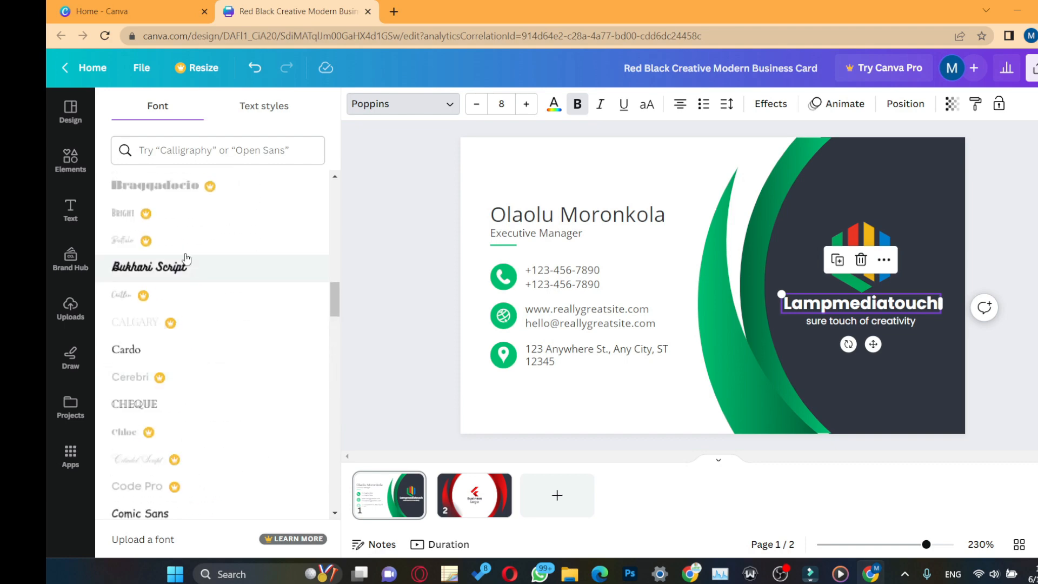
click(158, 147)
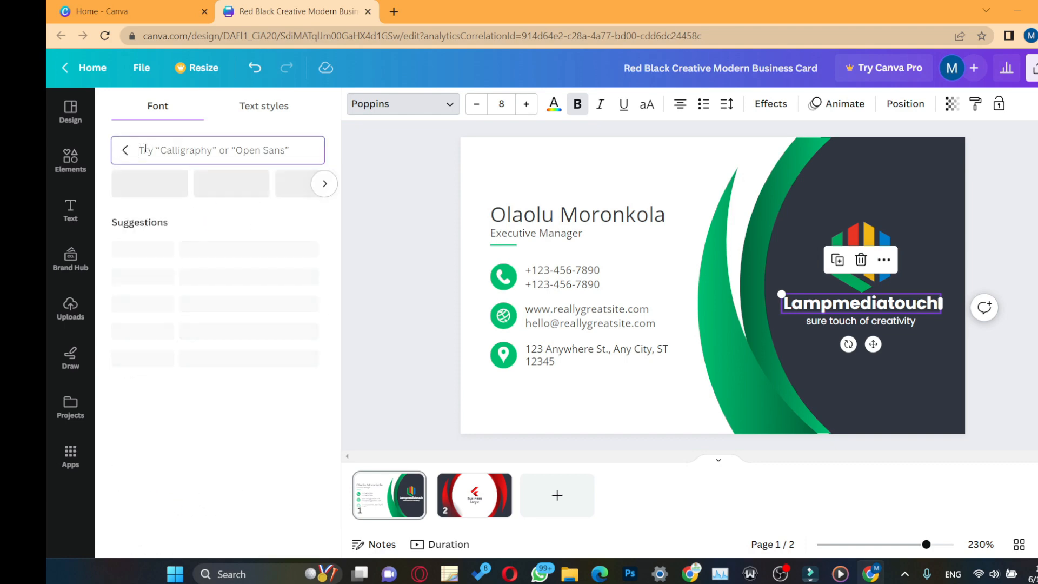
text(MOntserrat)
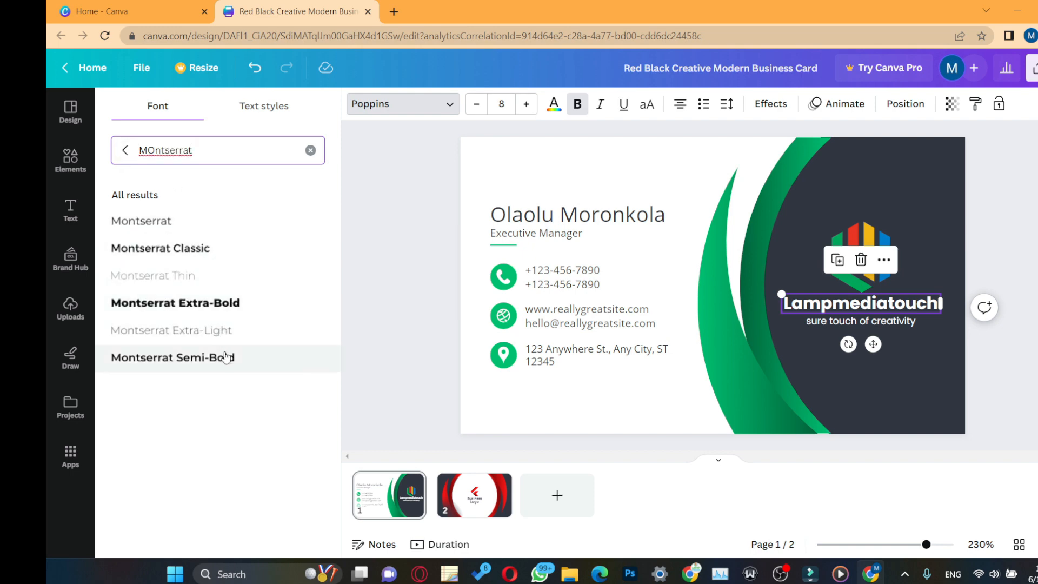
click(151, 308)
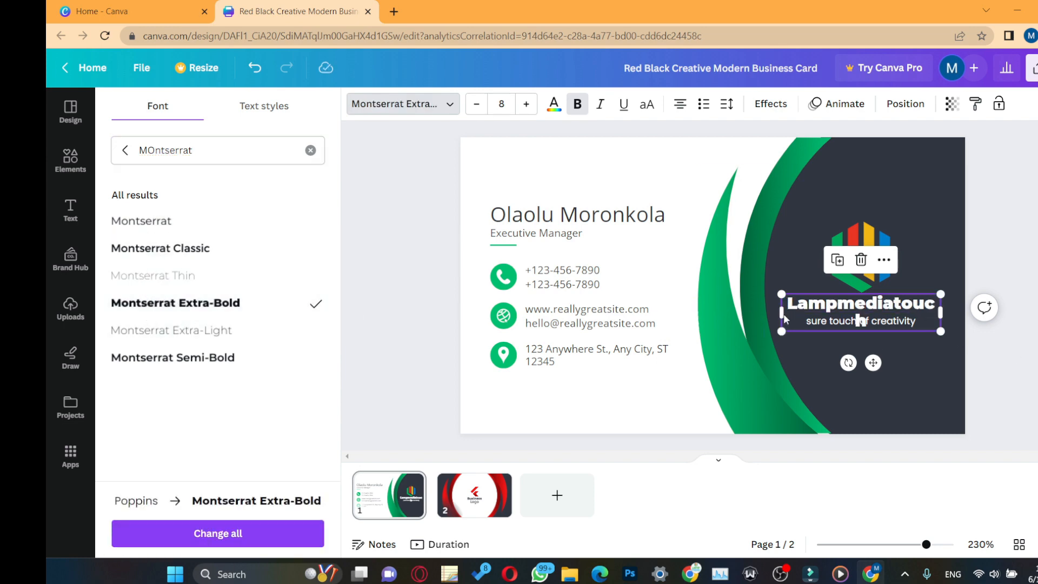
Step: Widen the title so it stays on one line and realign it
drag(782, 313, 778, 312)
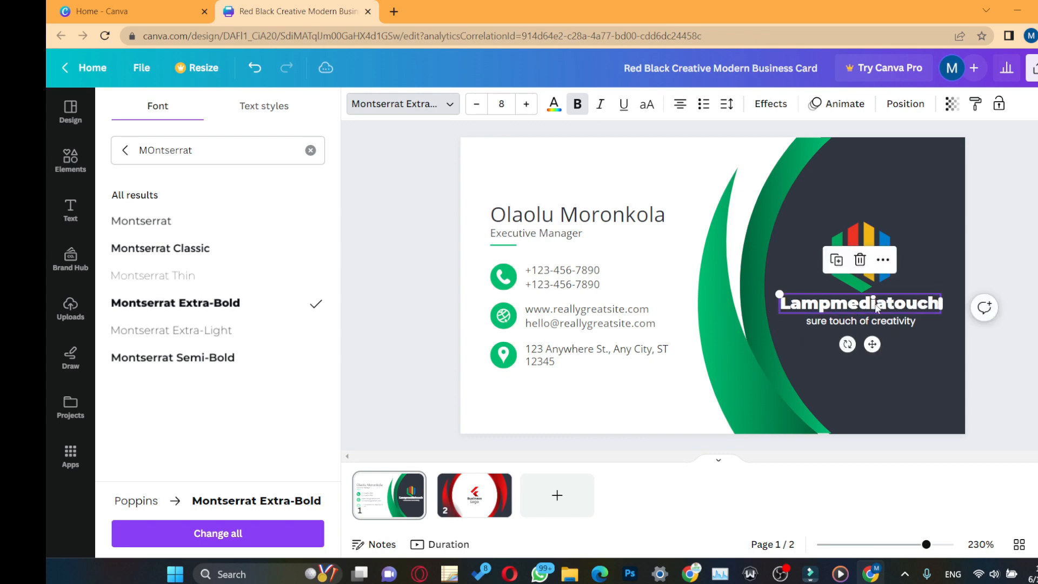
drag(884, 307, 885, 308)
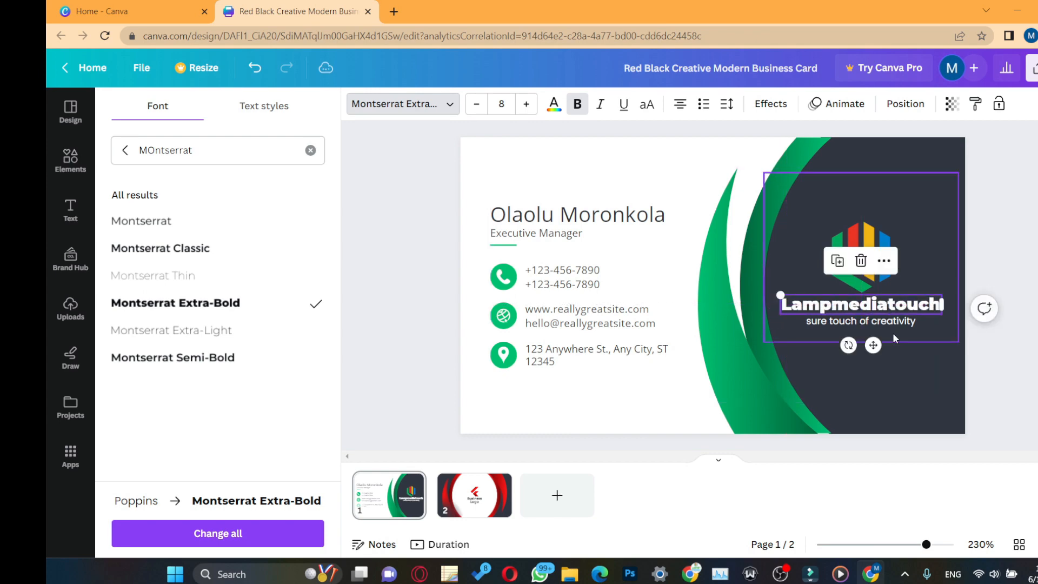
click(856, 322)
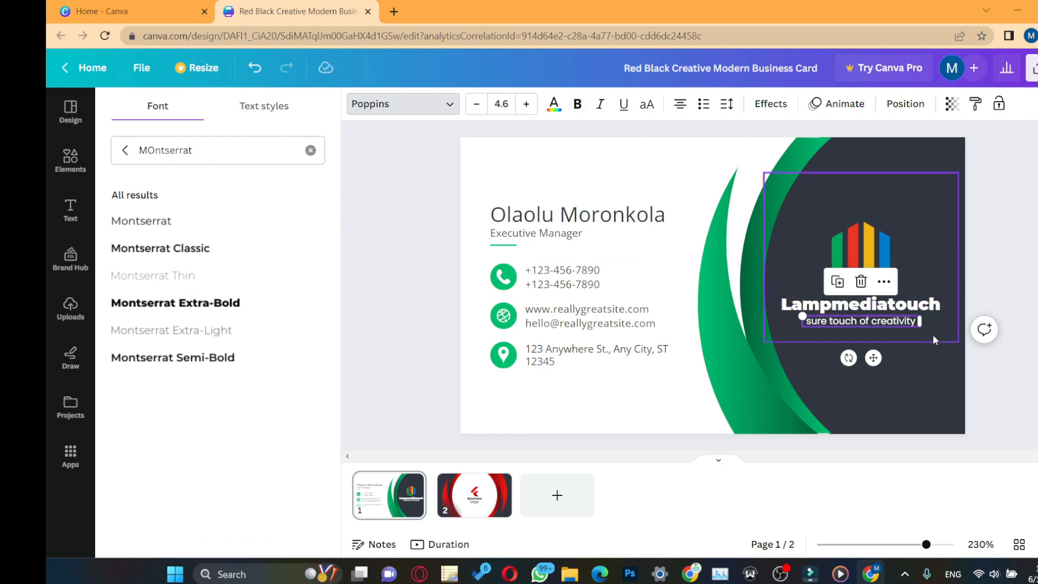
Step: Set the tagline in Montserrat and the cardholder's name in bold Montserrat Classic
click(154, 222)
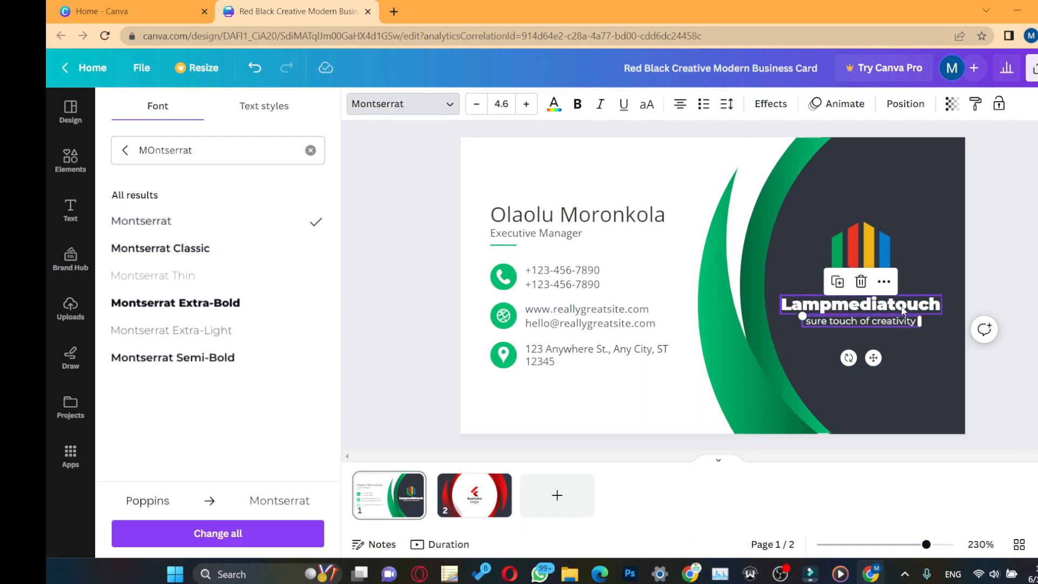
click(578, 217)
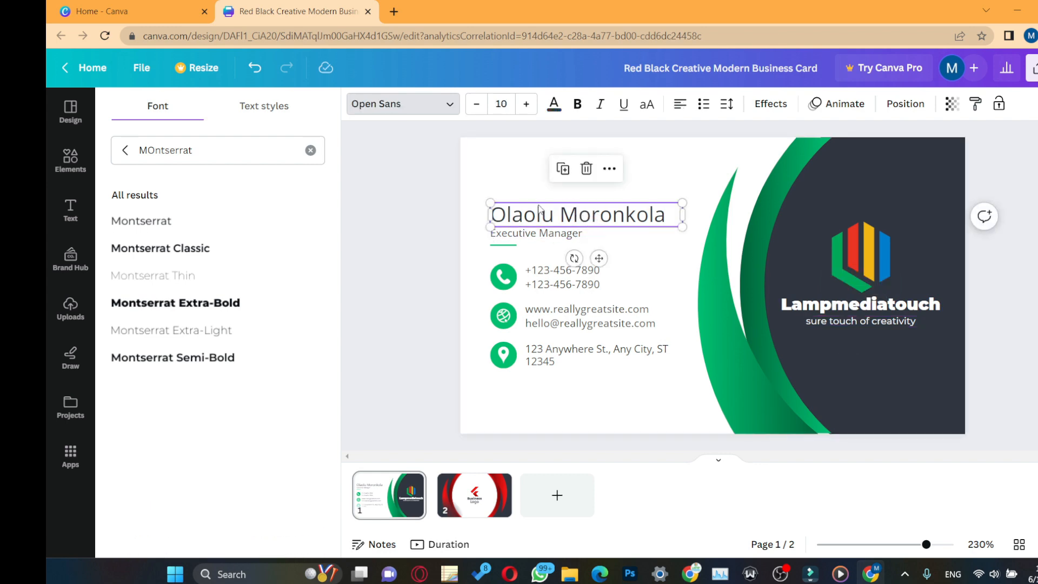
click(165, 223)
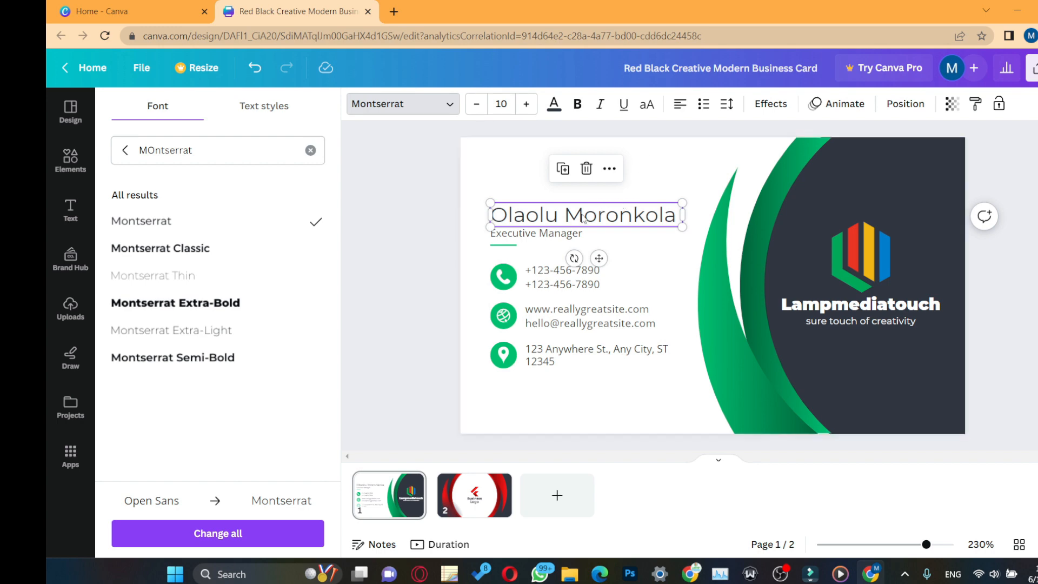
click(577, 104)
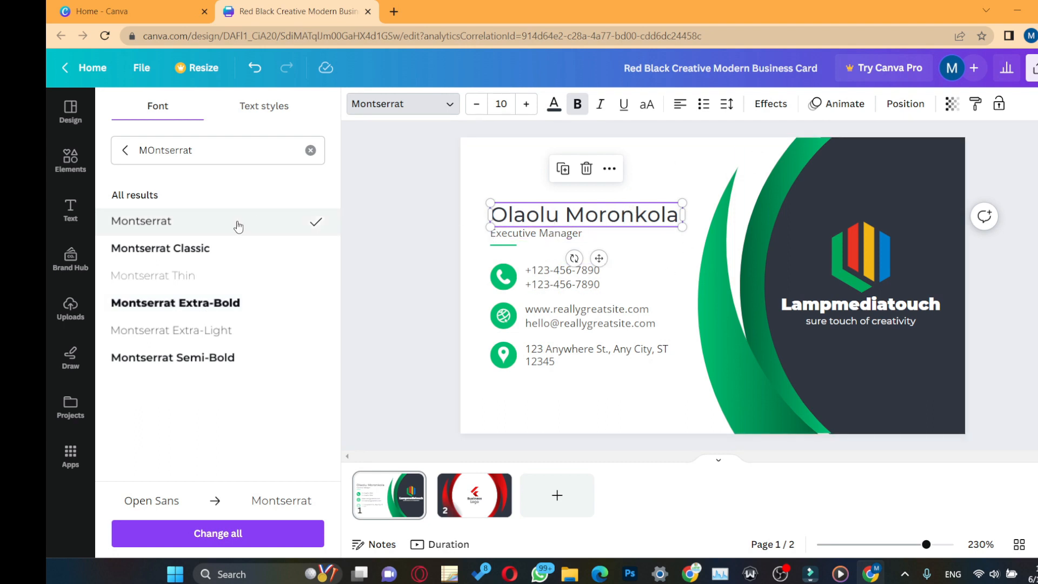
click(195, 248)
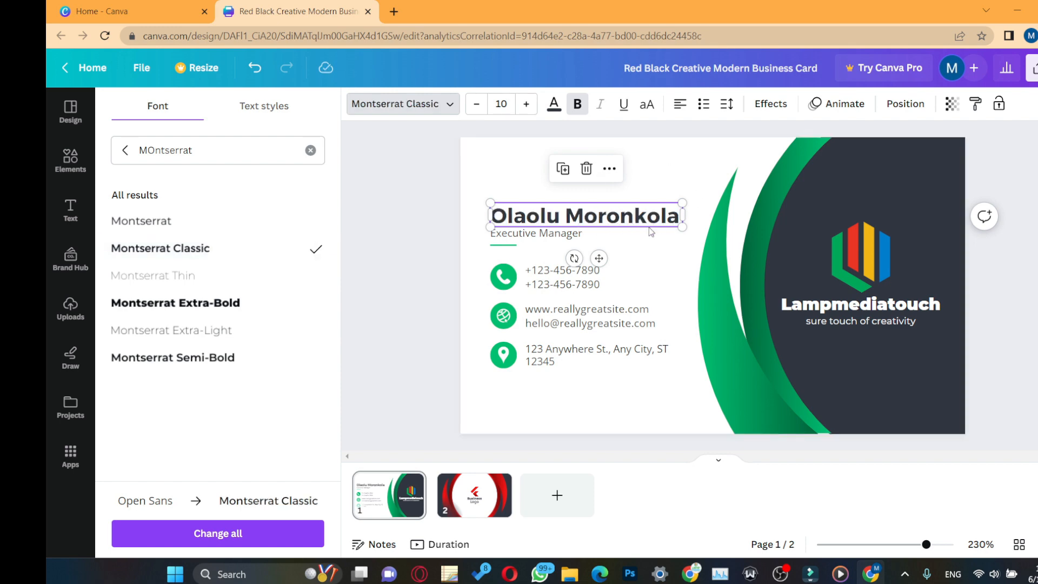
Step: Set the Executive Manager job title in bold Montserrat on a single line
click(565, 237)
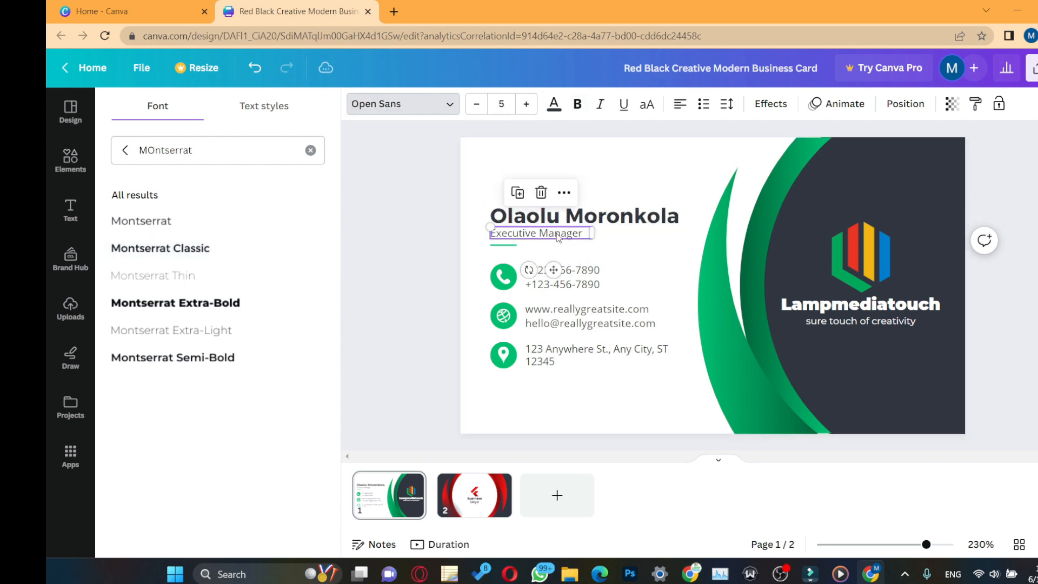
click(141, 221)
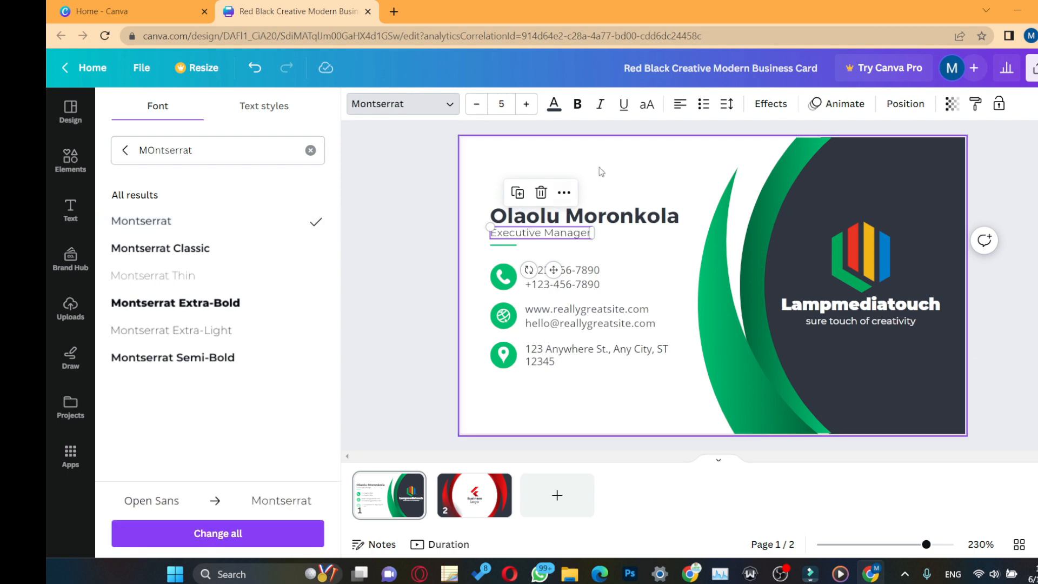
click(577, 104)
drag(592, 239, 610, 241)
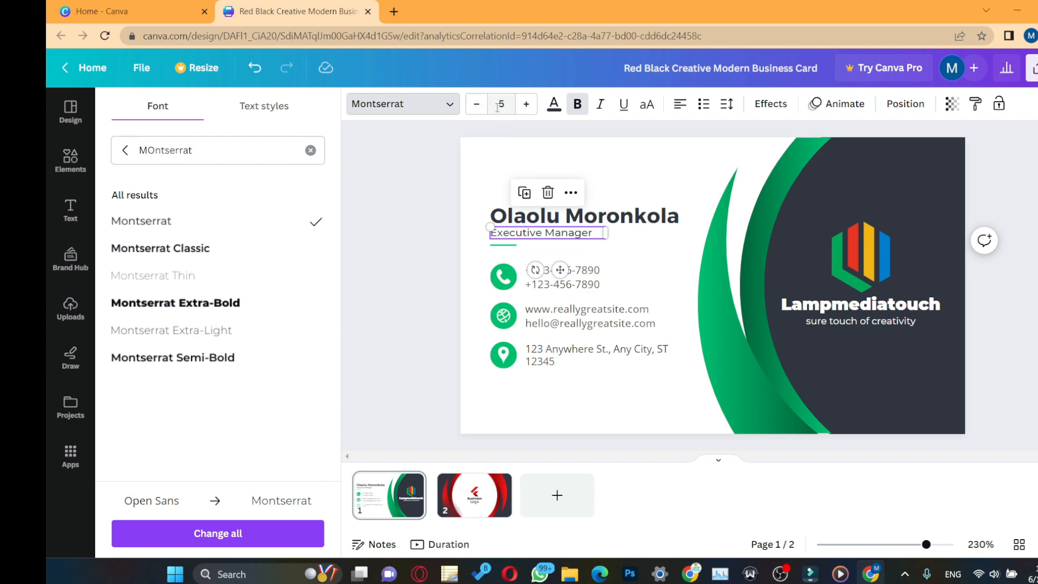
Step: Set the phone, website/e-mail and address text in Montserrat, then show the card's back
click(587, 279)
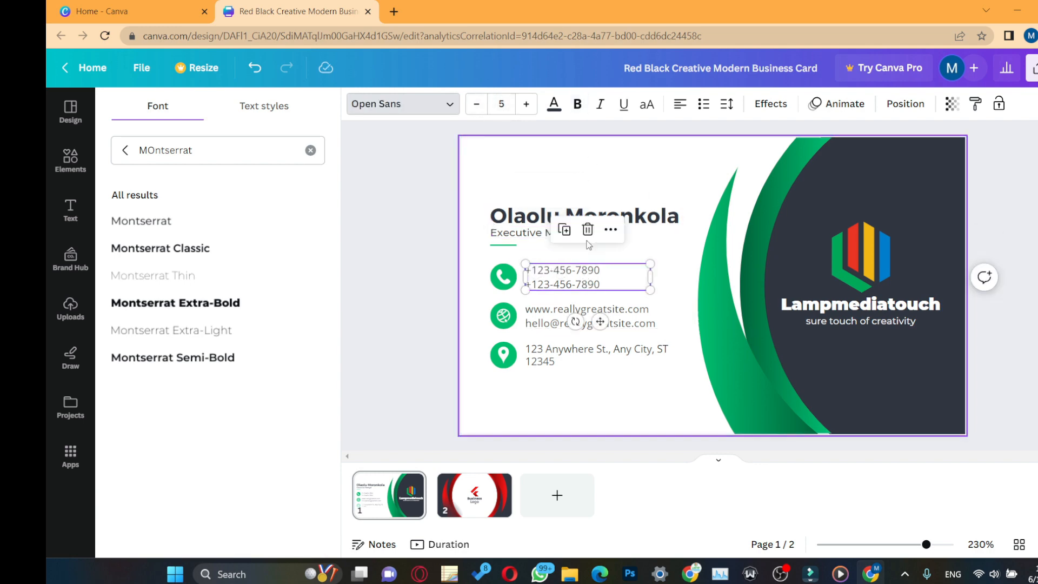
click(171, 223)
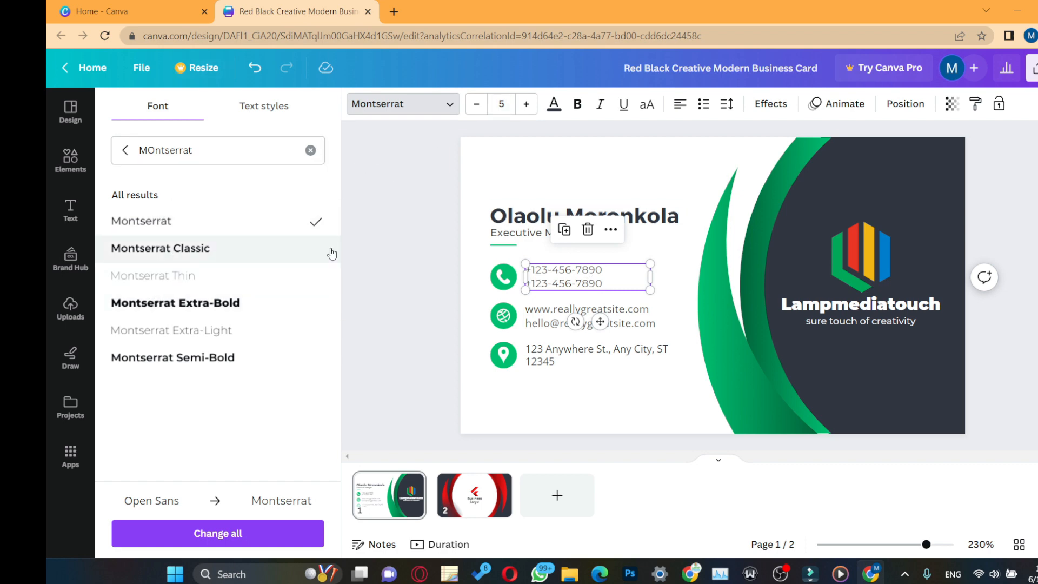
click(638, 318)
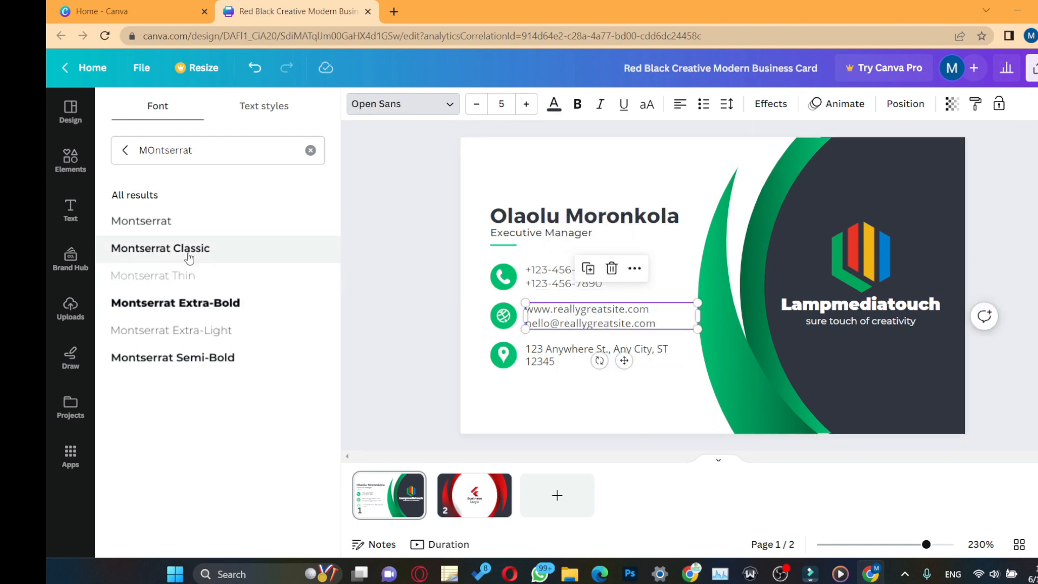
click(186, 221)
click(654, 349)
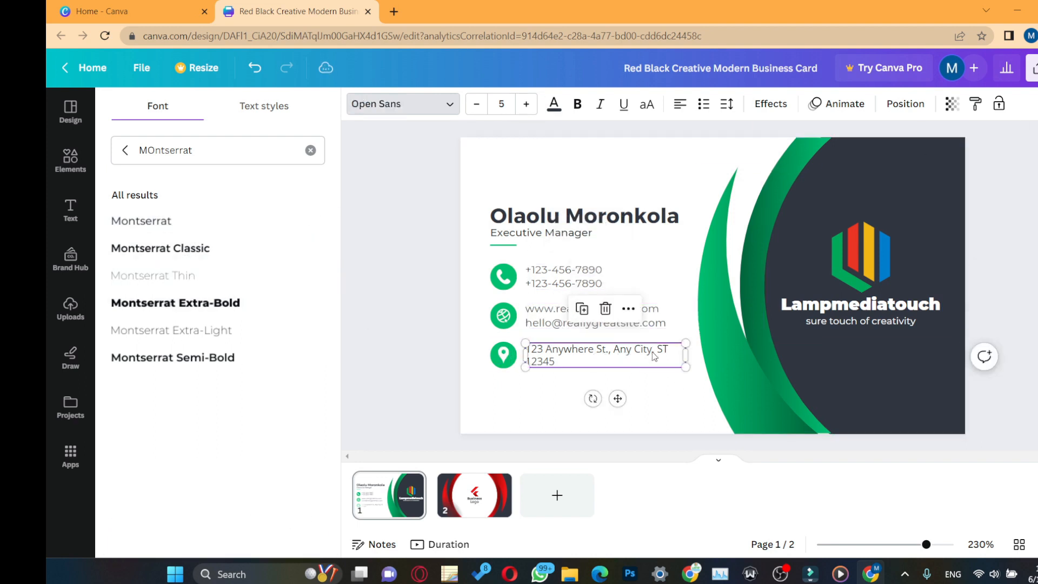
click(213, 224)
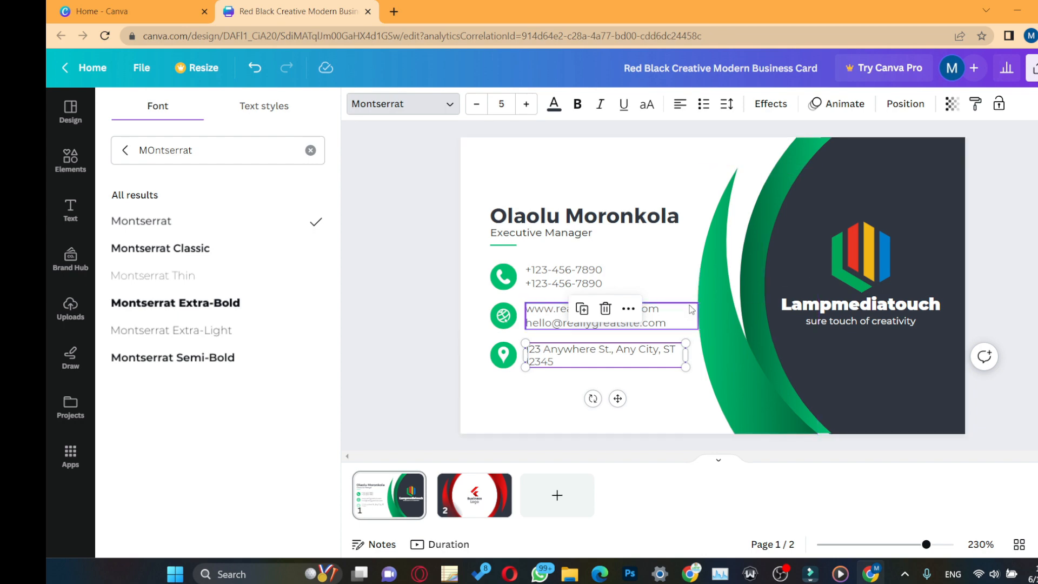
click(485, 505)
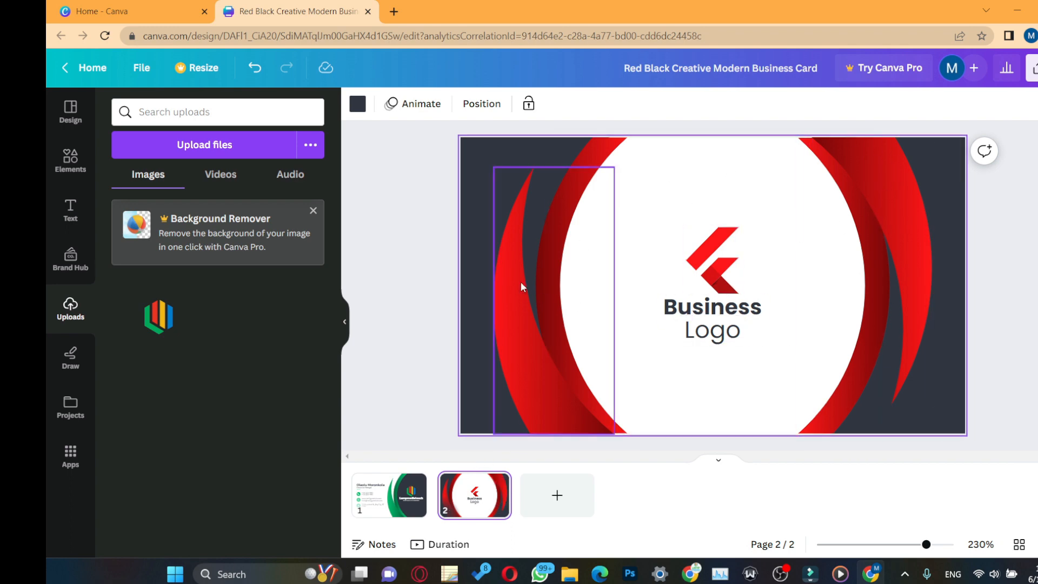
Step: Recolour the left curve on the back from red and dark red to green and dark green
click(388, 494)
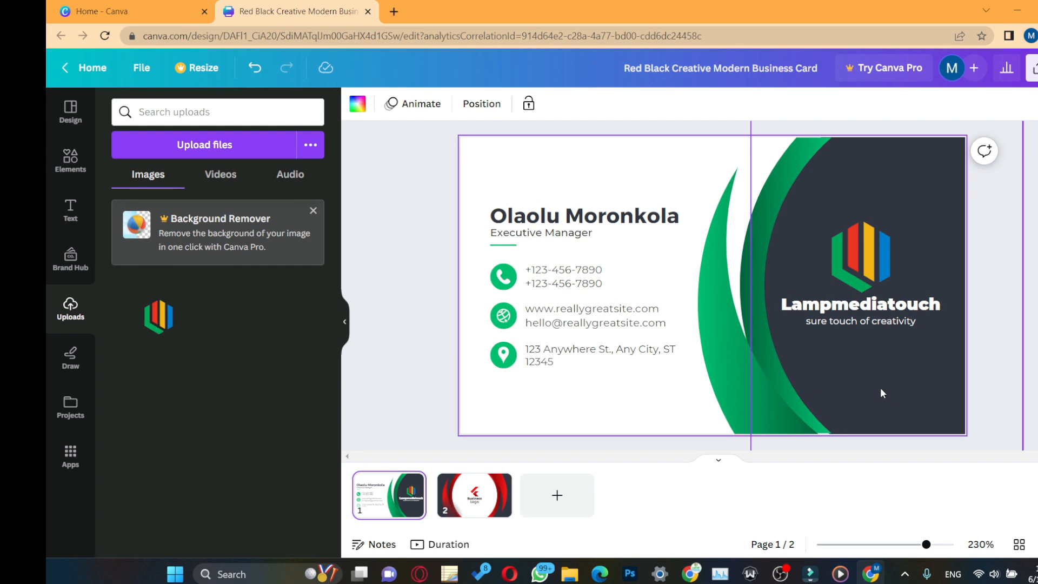
click(474, 493)
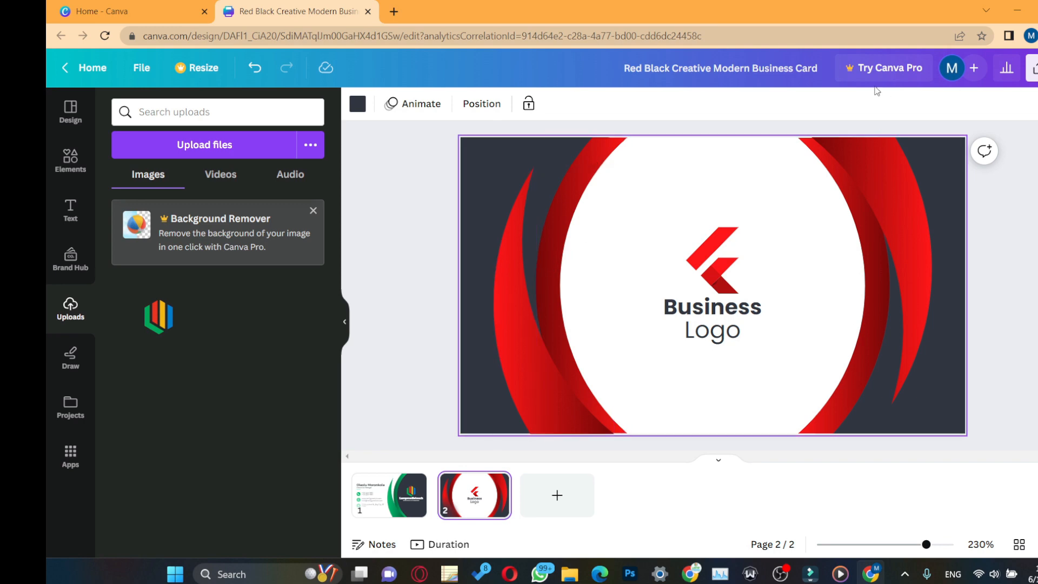
click(513, 307)
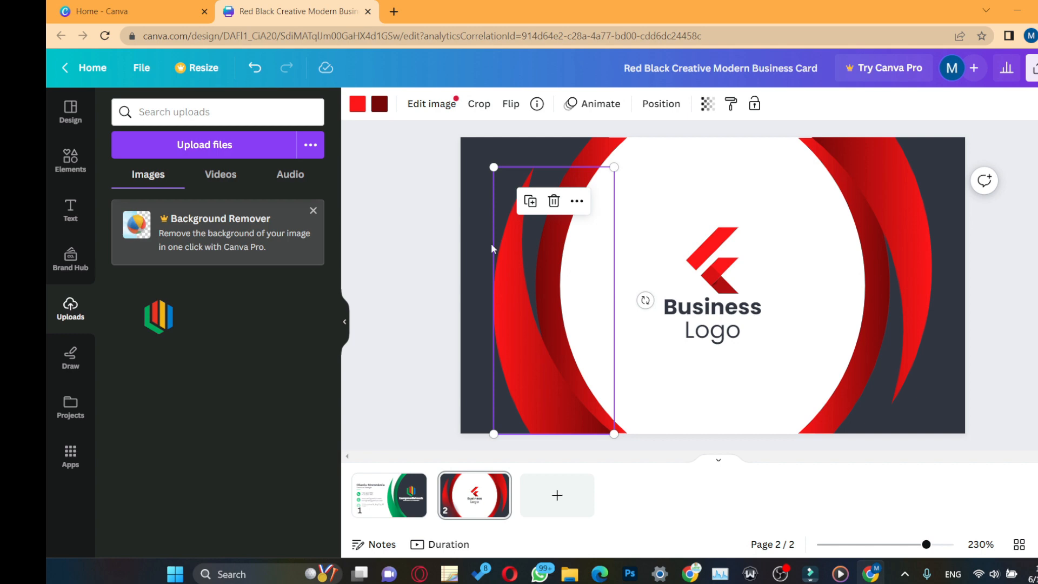
click(358, 104)
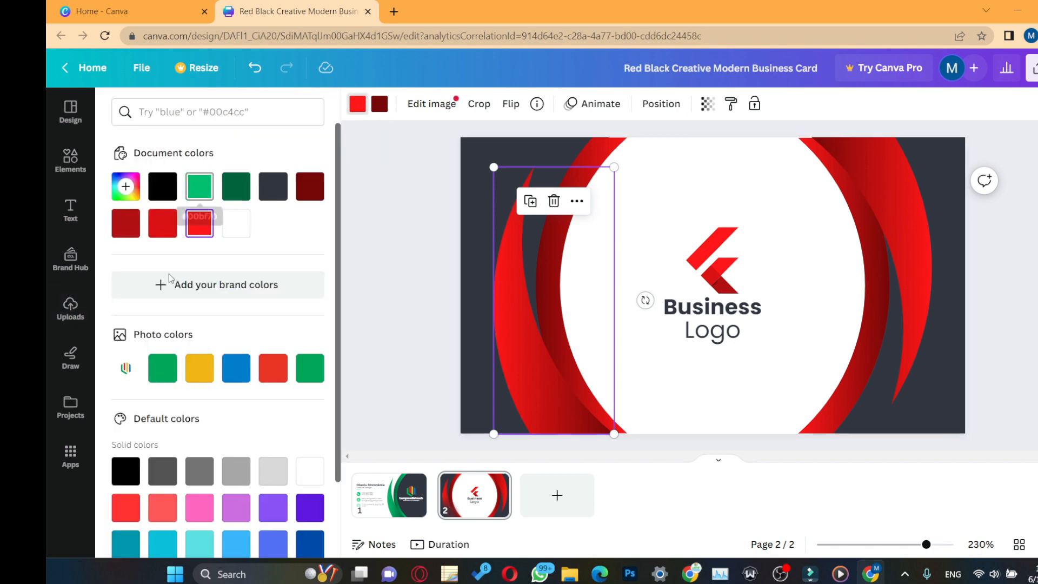
click(199, 186)
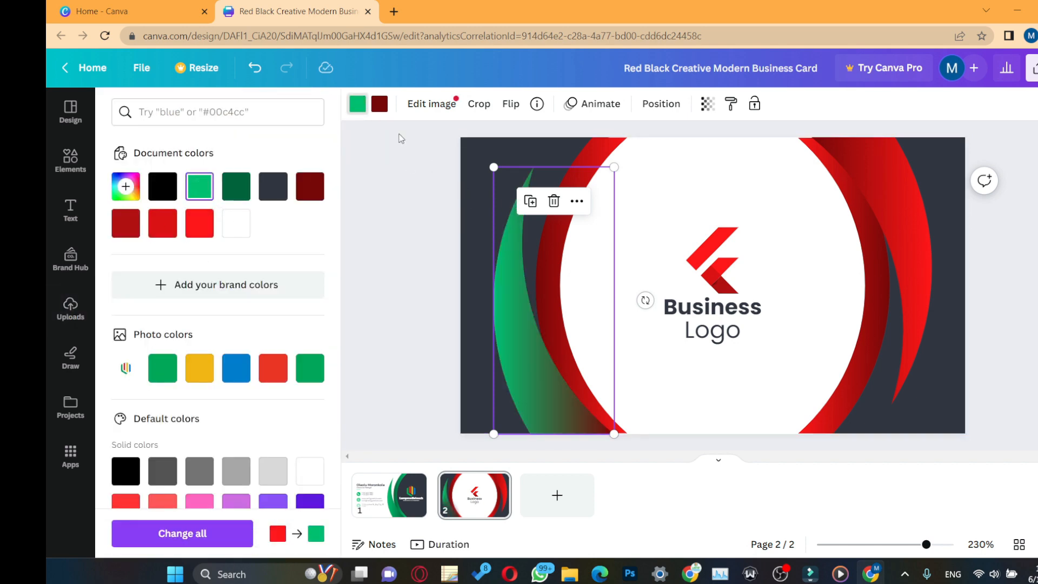
click(379, 105)
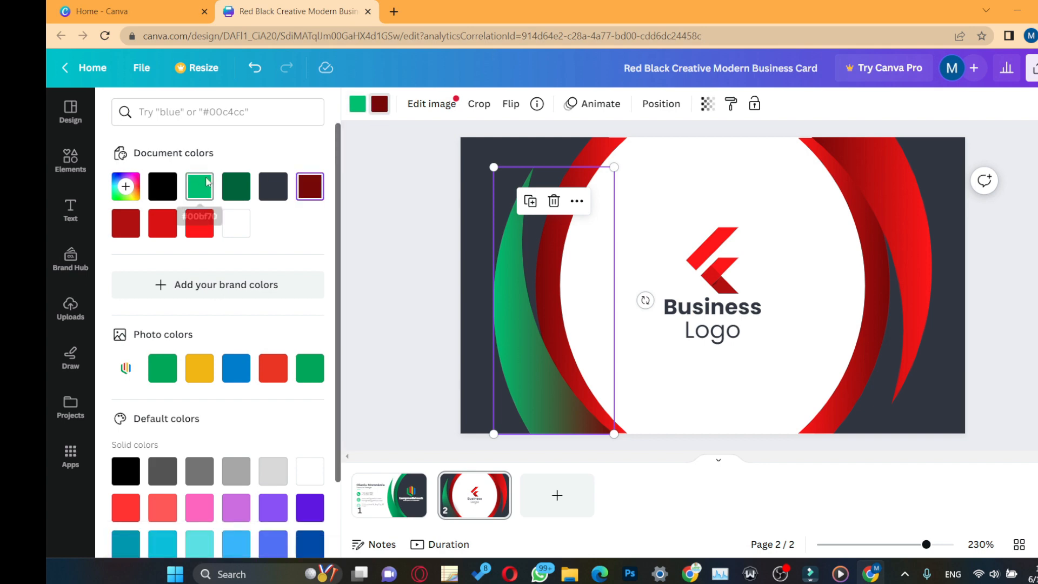
click(236, 186)
click(236, 186)
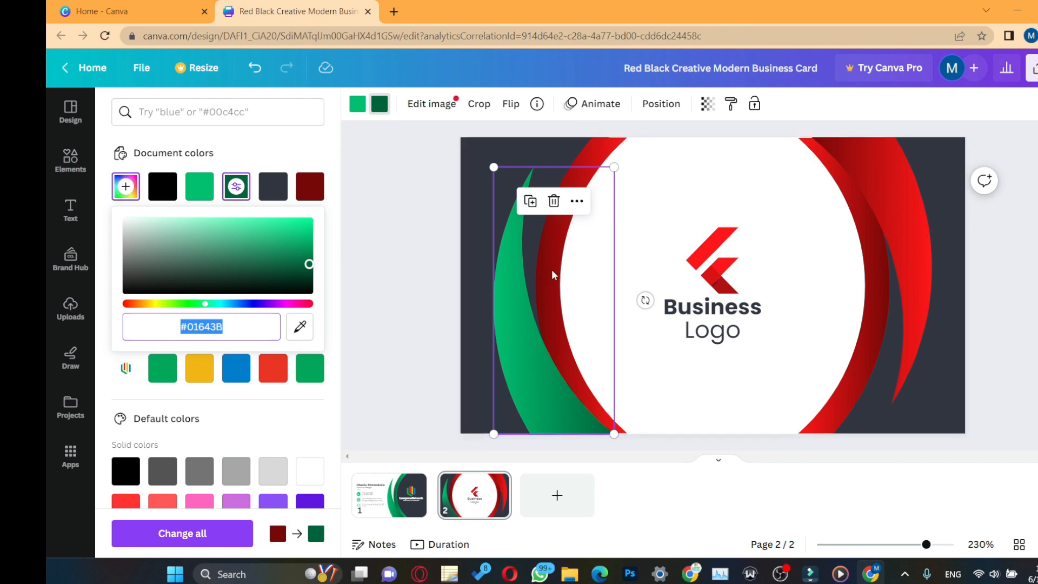
Step: Recolour the middle and right curves to the green and dark green document colours
click(595, 165)
click(356, 103)
click(200, 186)
click(380, 103)
click(236, 186)
click(908, 260)
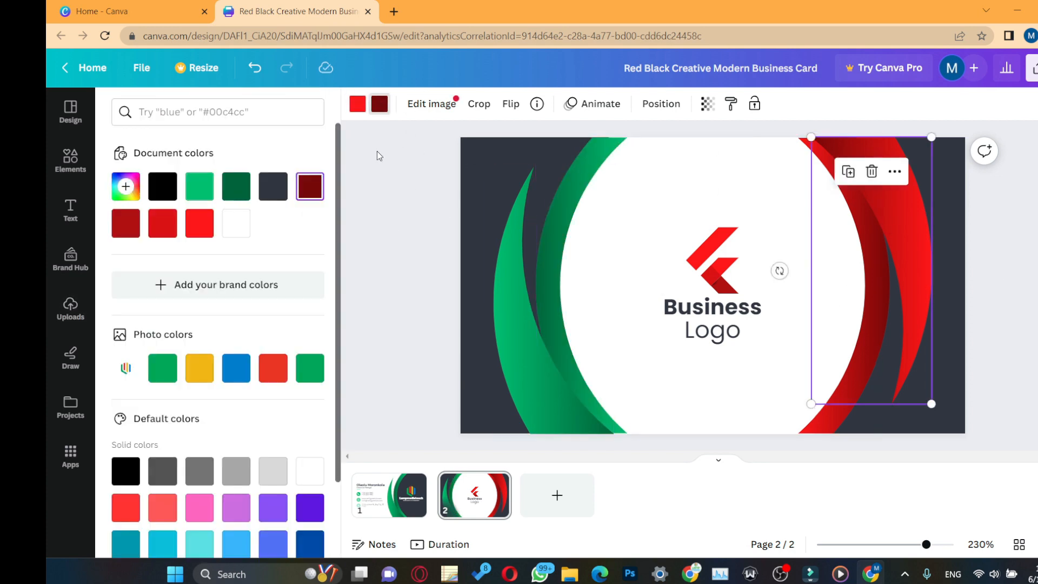
click(236, 186)
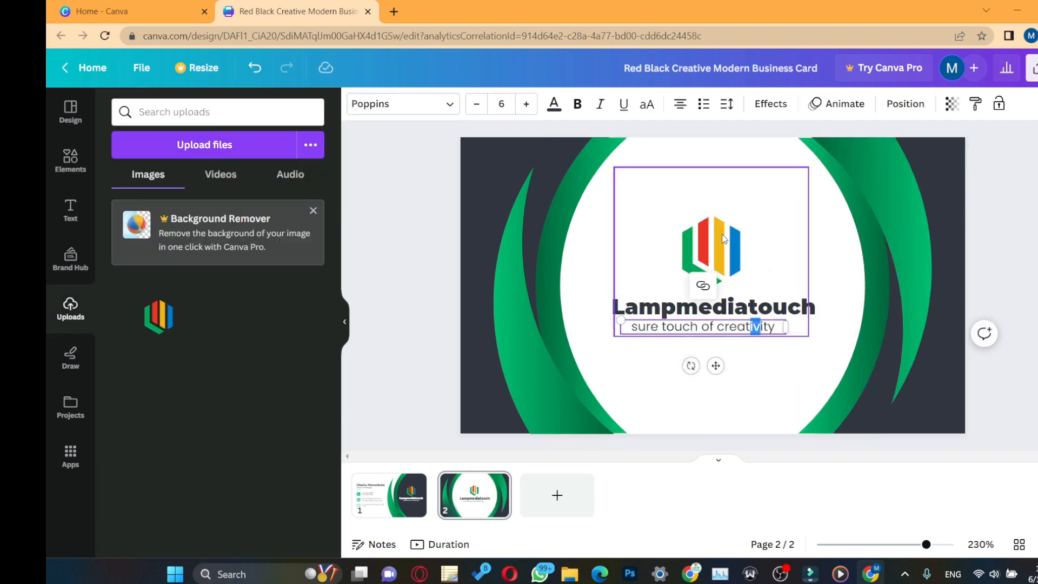
Step: Align the logo, Lampmediatouch name and tagline to center, then return to the card's front page
click(753, 307)
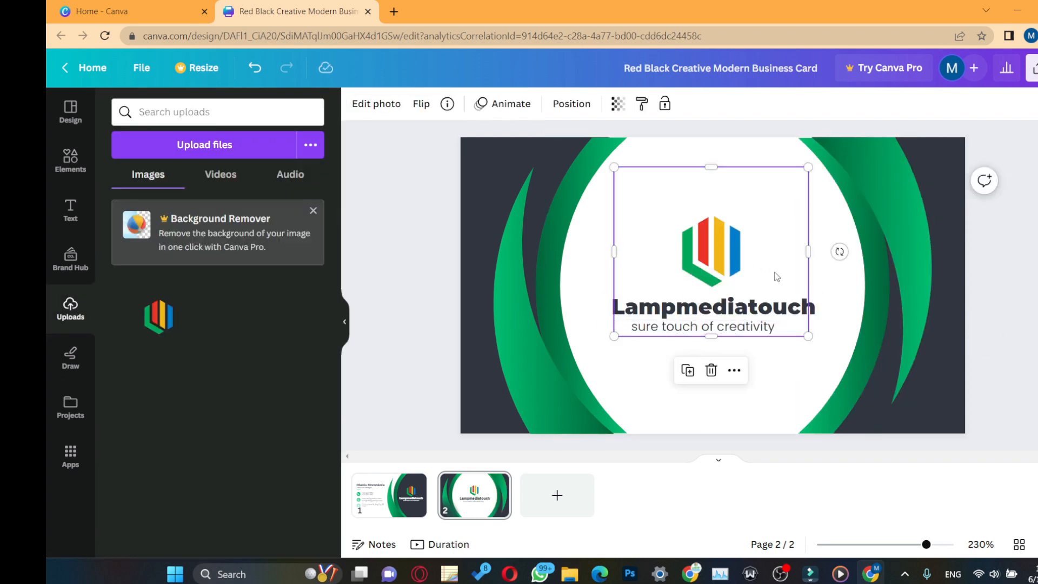
click(758, 314)
shift+click(757, 324)
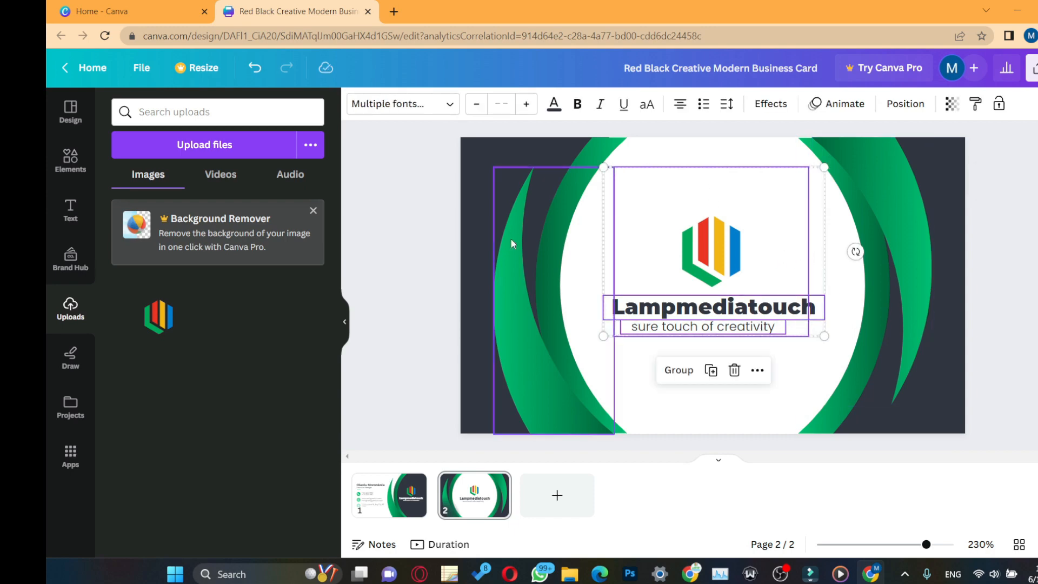
click(913, 107)
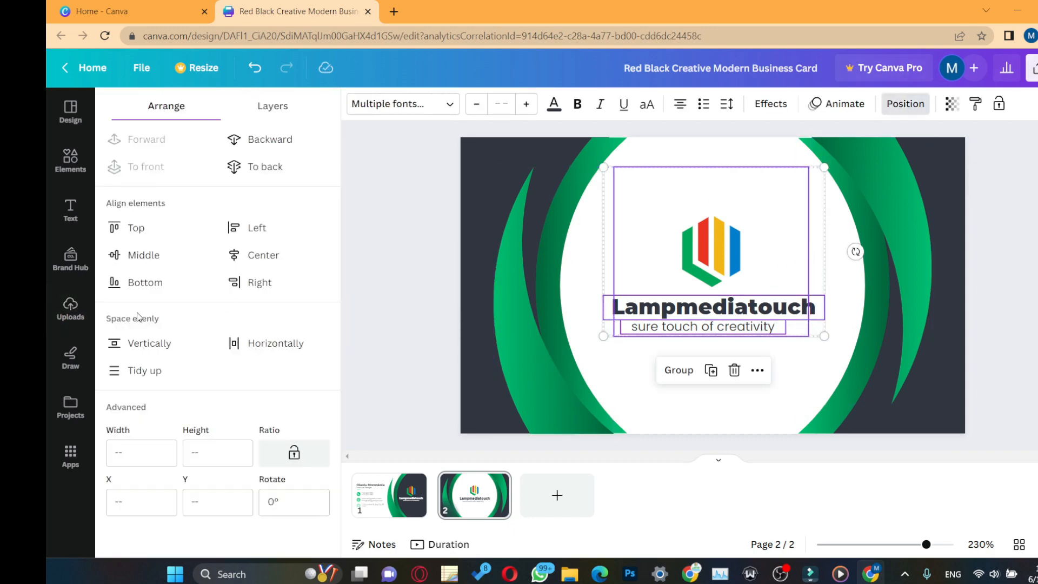
click(243, 258)
click(398, 493)
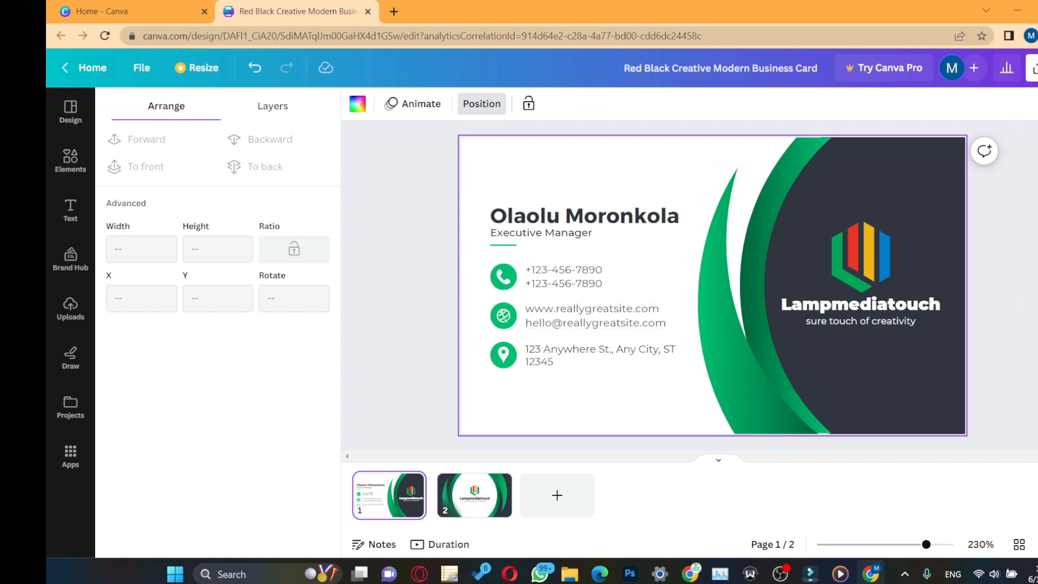
Step: Open the Share panel and review the collaboration link access without changing it
click(1033, 68)
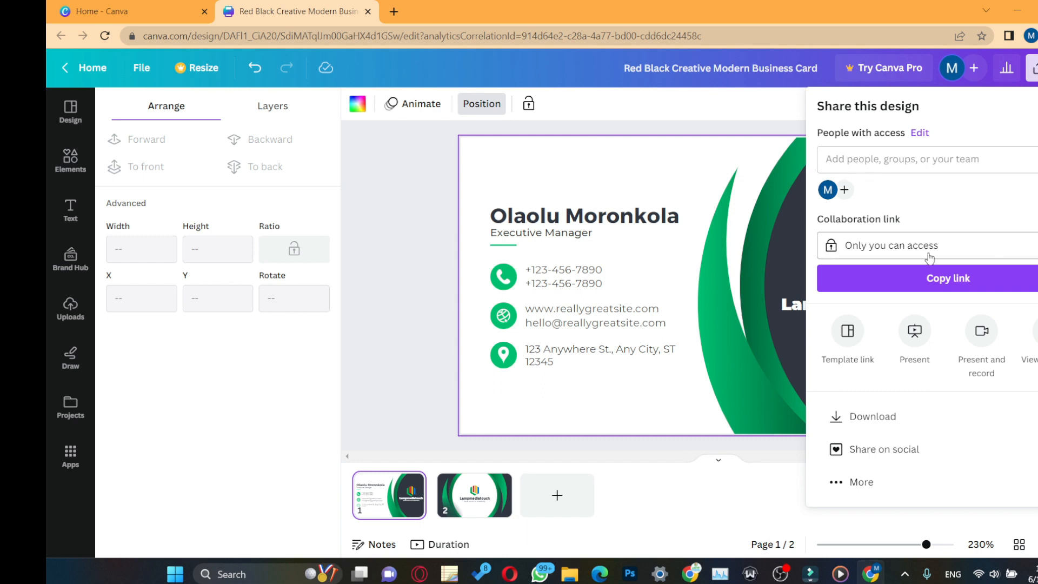
click(967, 250)
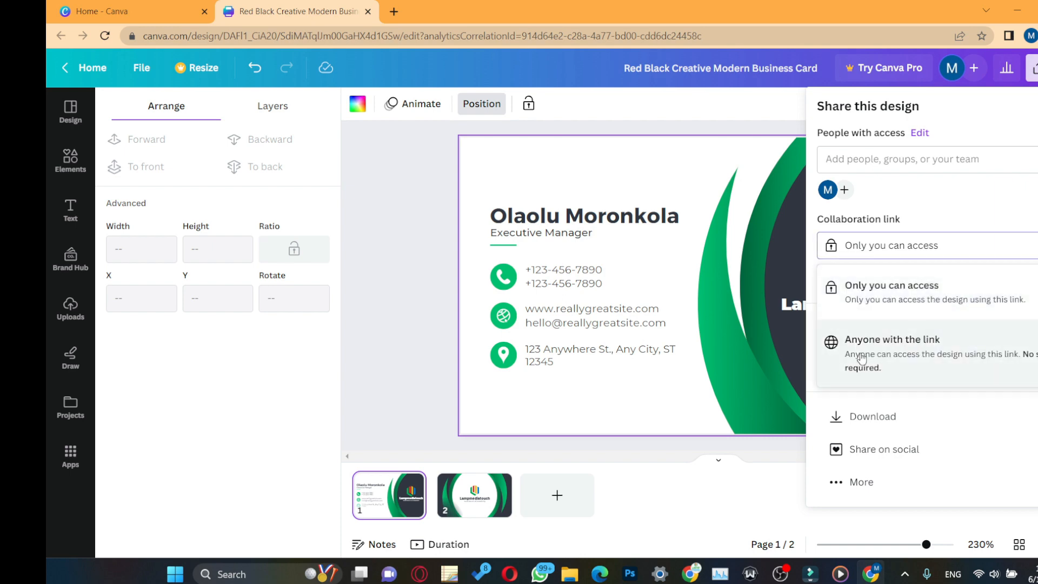
click(968, 181)
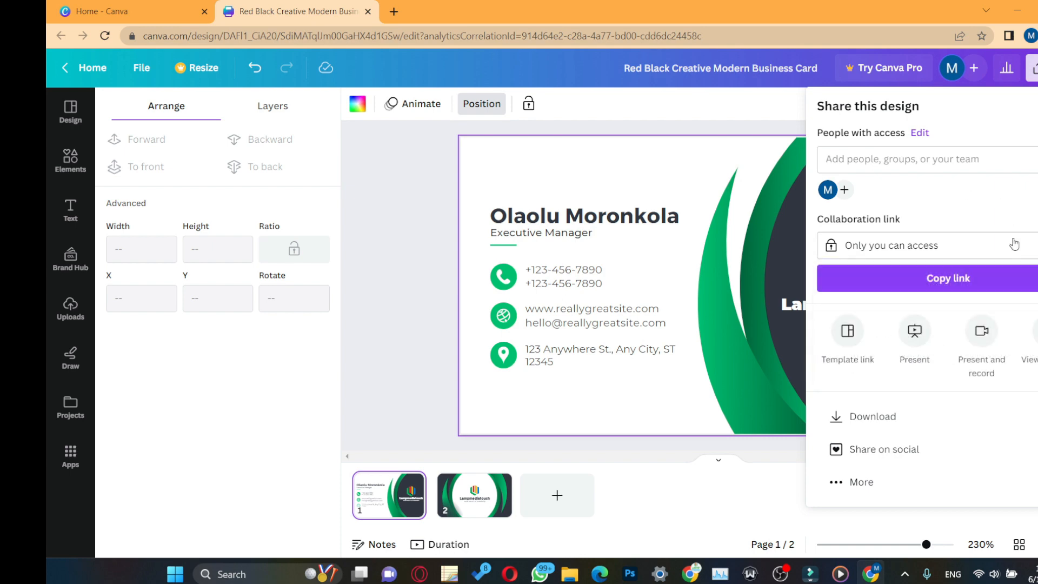
right_click(964, 172)
click(1016, 179)
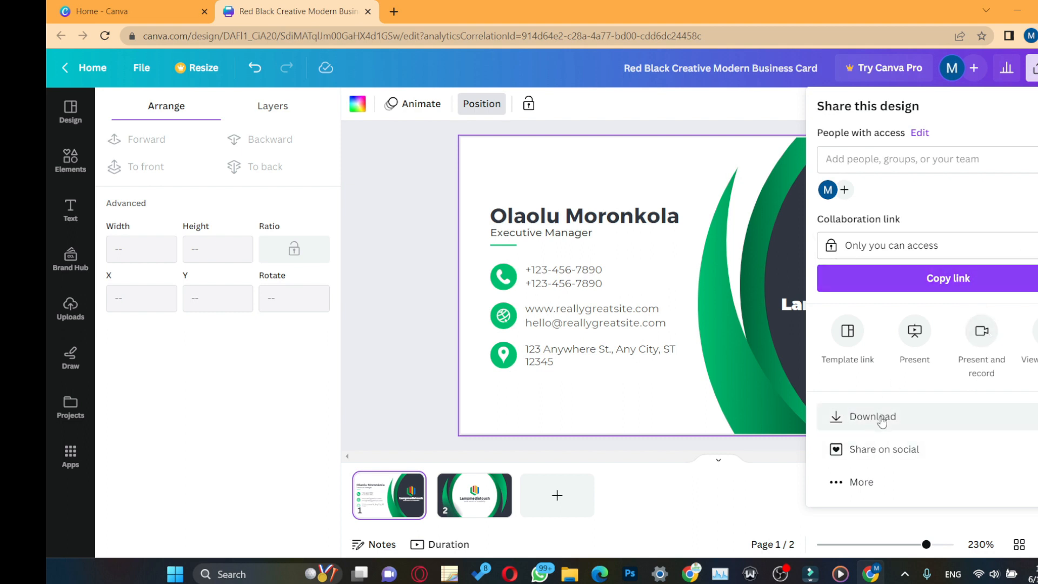
Step: Choose PDF Print as the download file type, keeping all pages selected
click(913, 415)
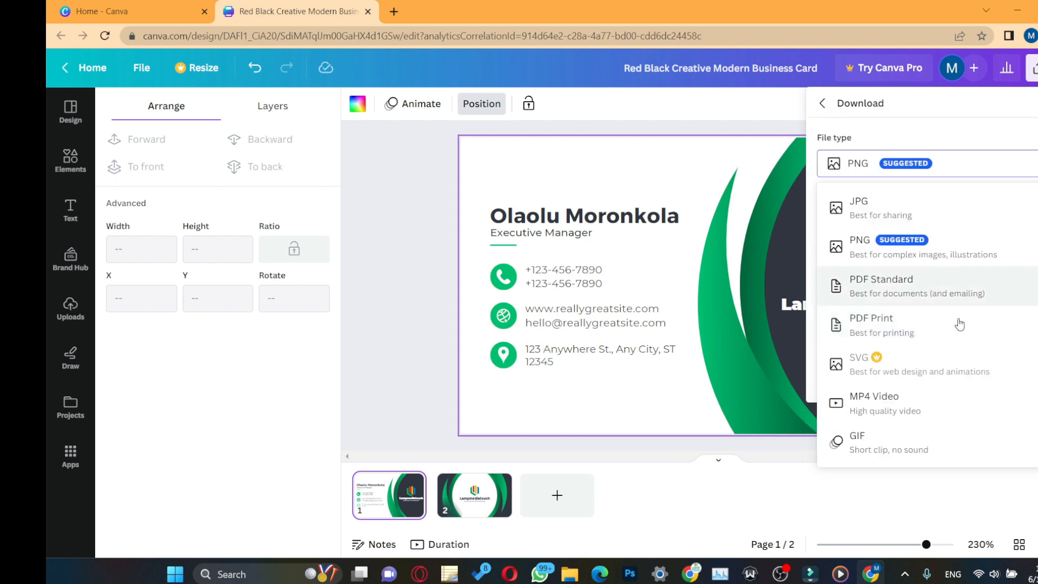
click(891, 323)
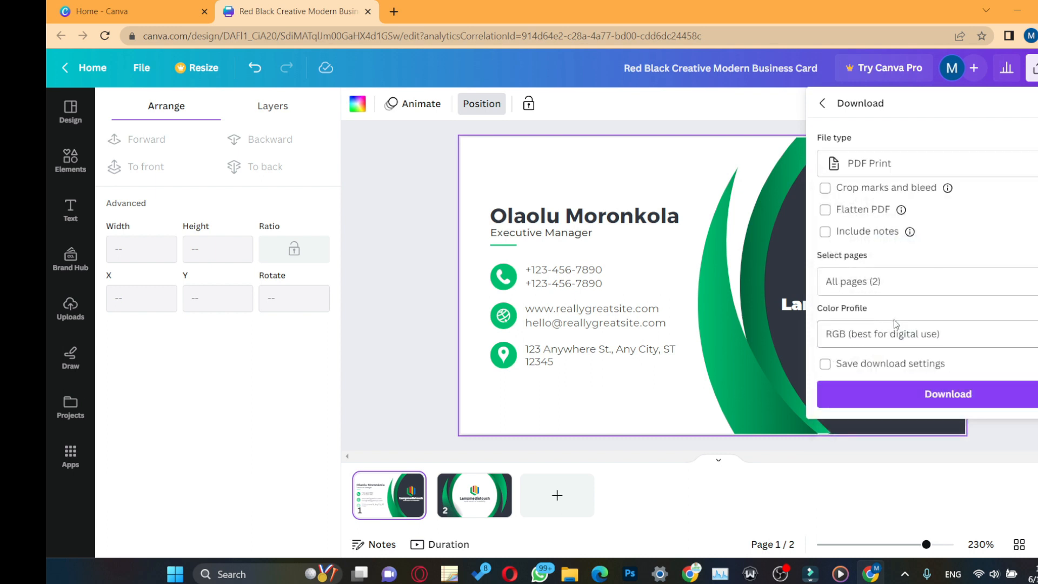
click(882, 280)
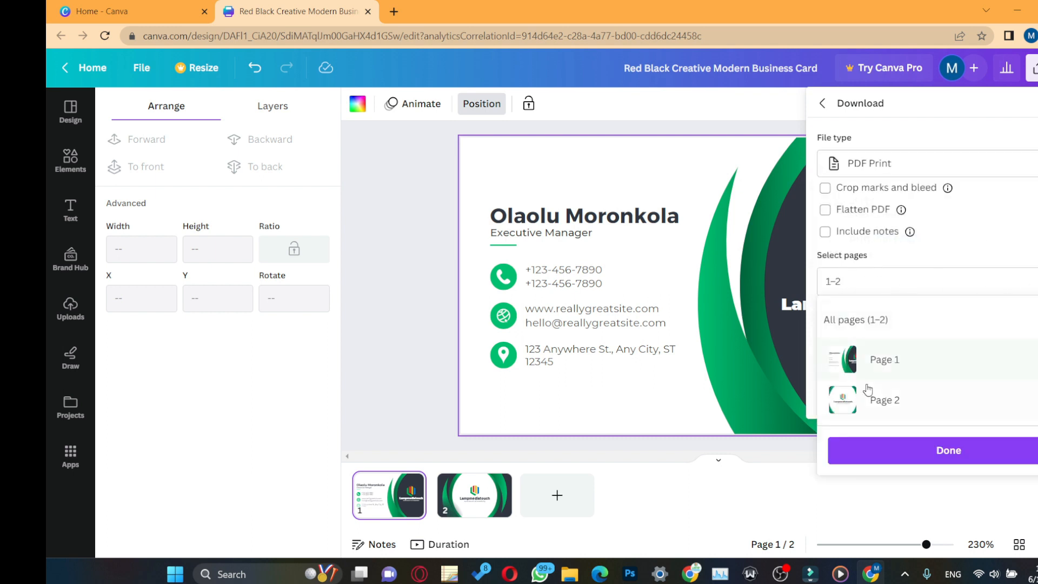
click(1023, 252)
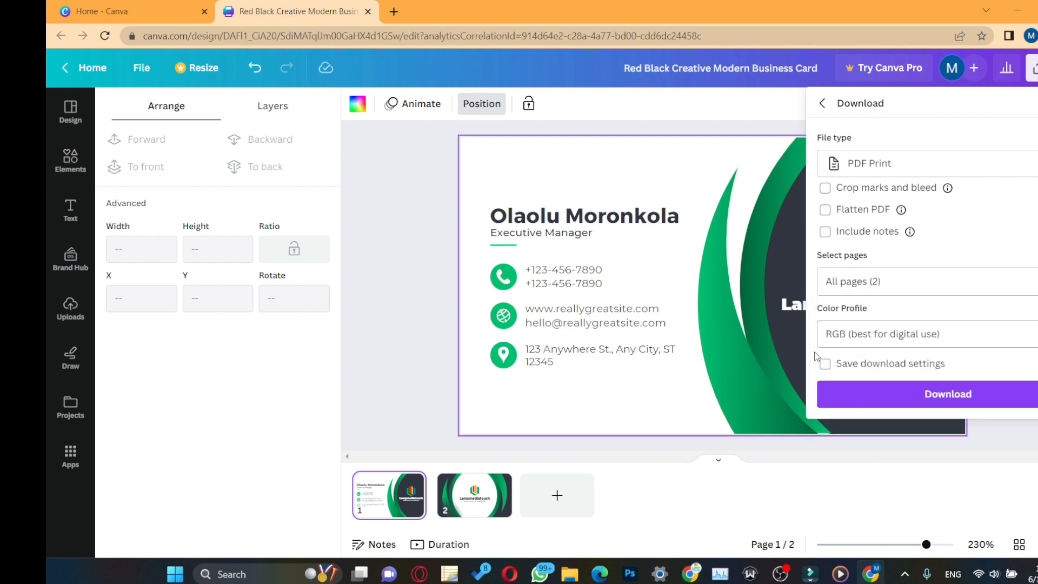
Step: Turn on crop marks and bleed, leaving PDF flattening off
click(825, 210)
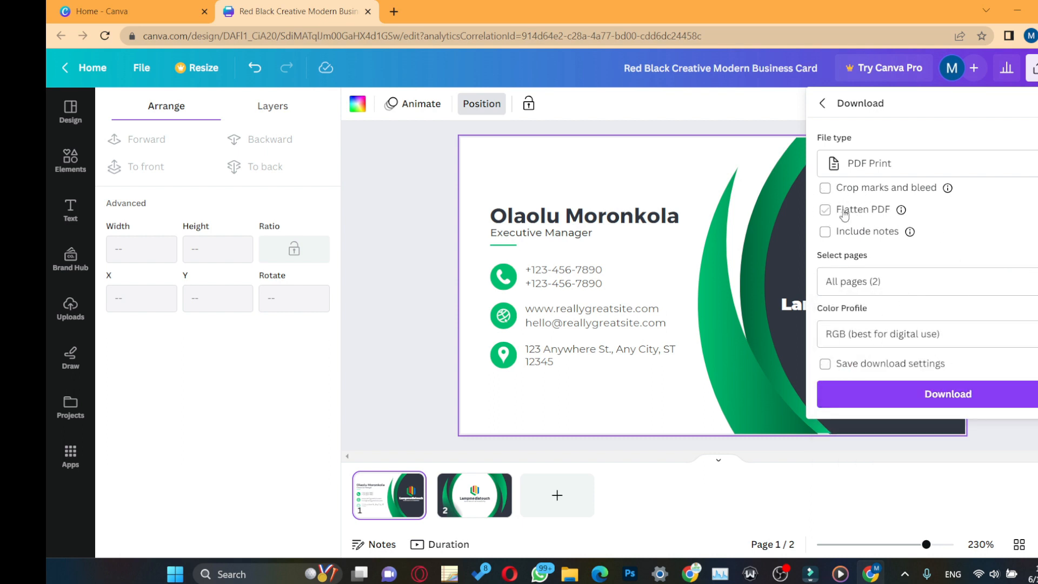
click(825, 209)
mouse_move(901, 211)
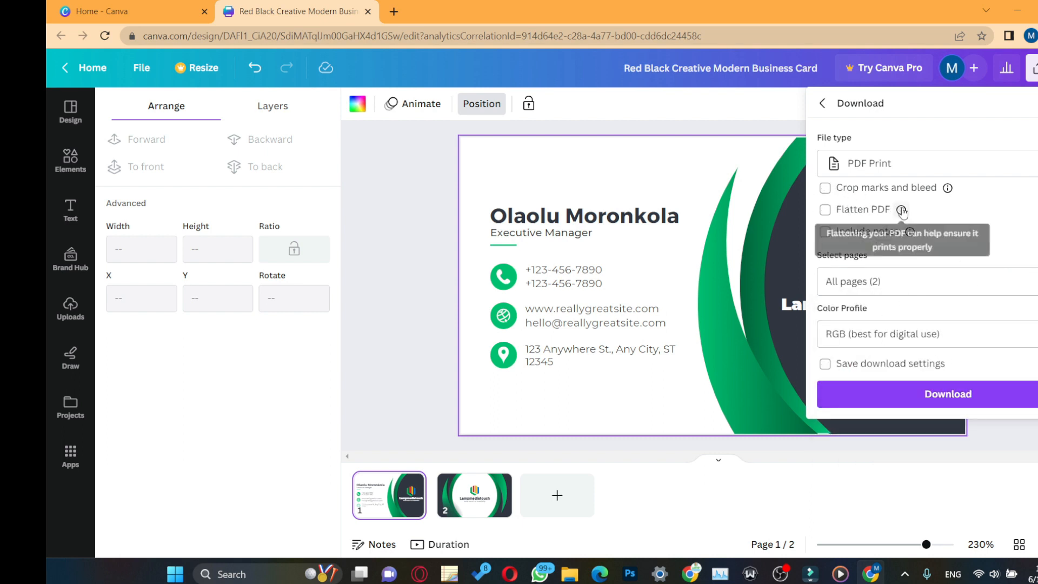
click(827, 188)
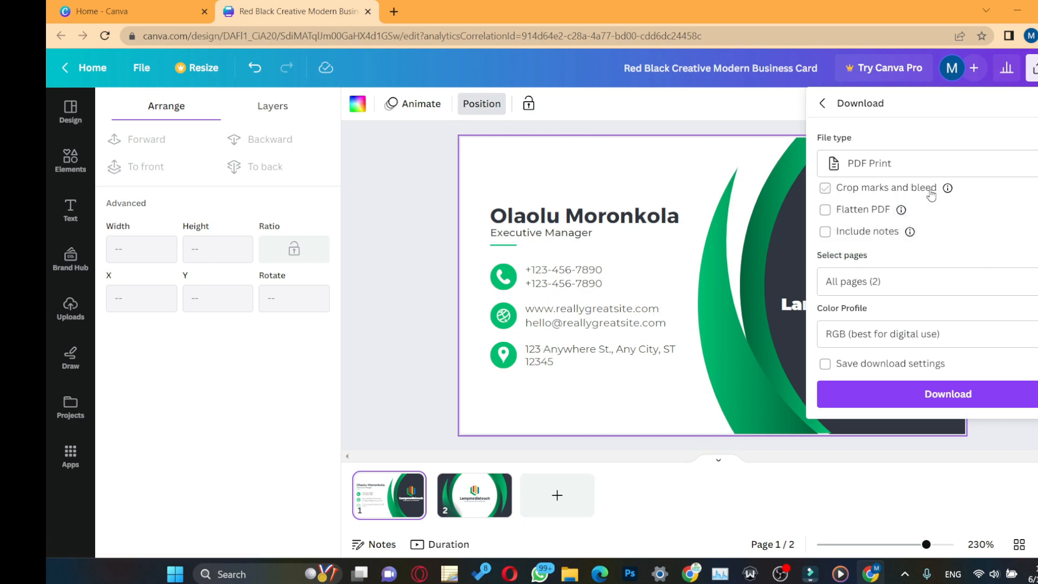
click(826, 188)
mouse_move(954, 193)
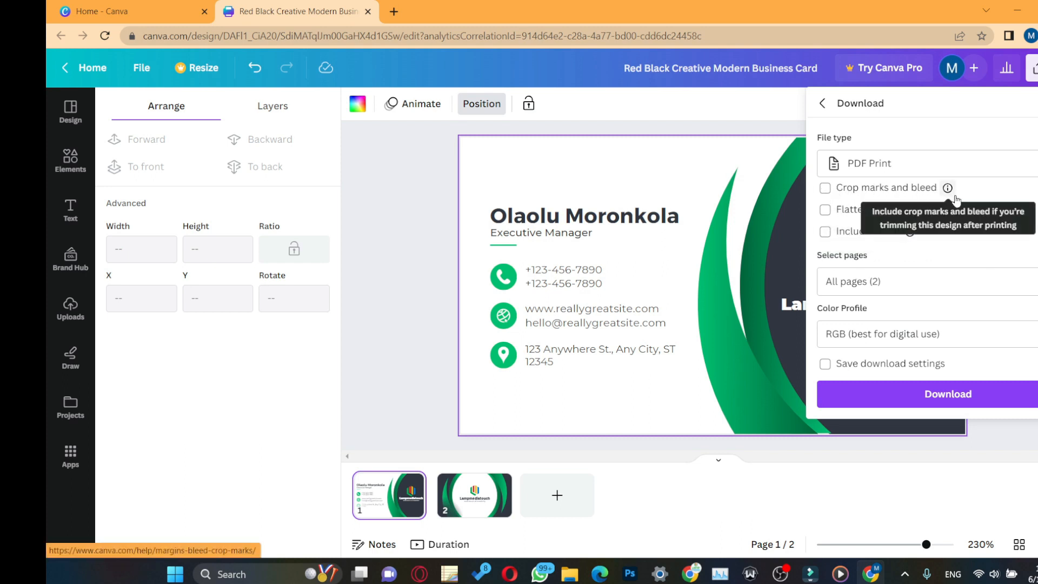
click(826, 189)
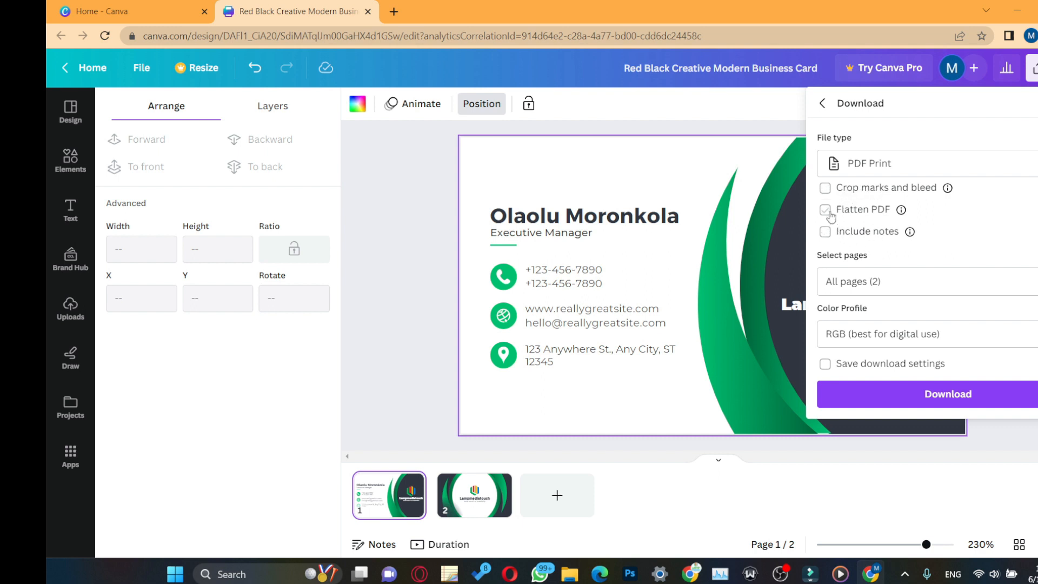
click(826, 188)
Step: Download the print PDF and open it from the browser's download bar
click(958, 398)
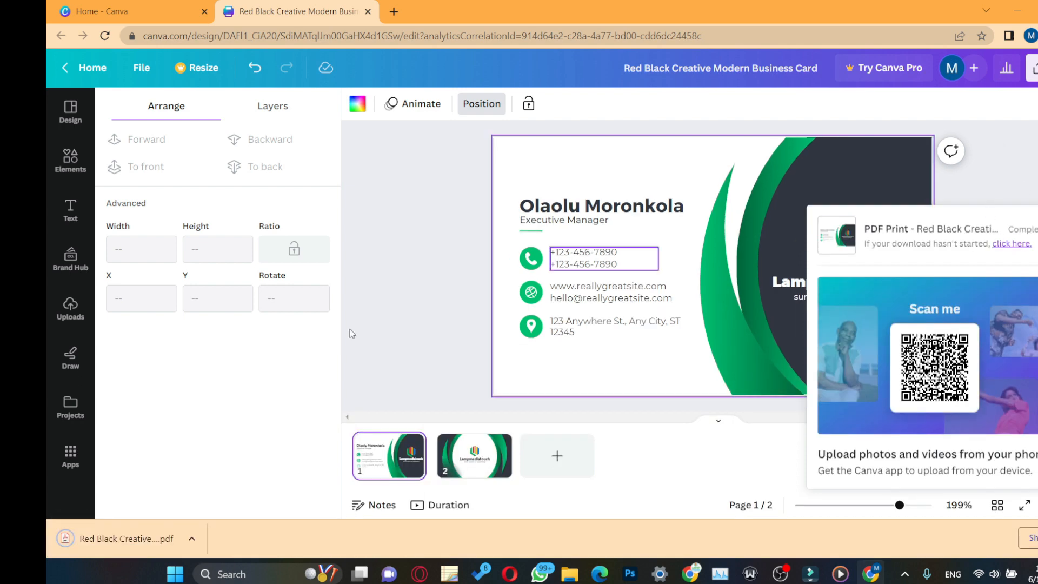
click(191, 538)
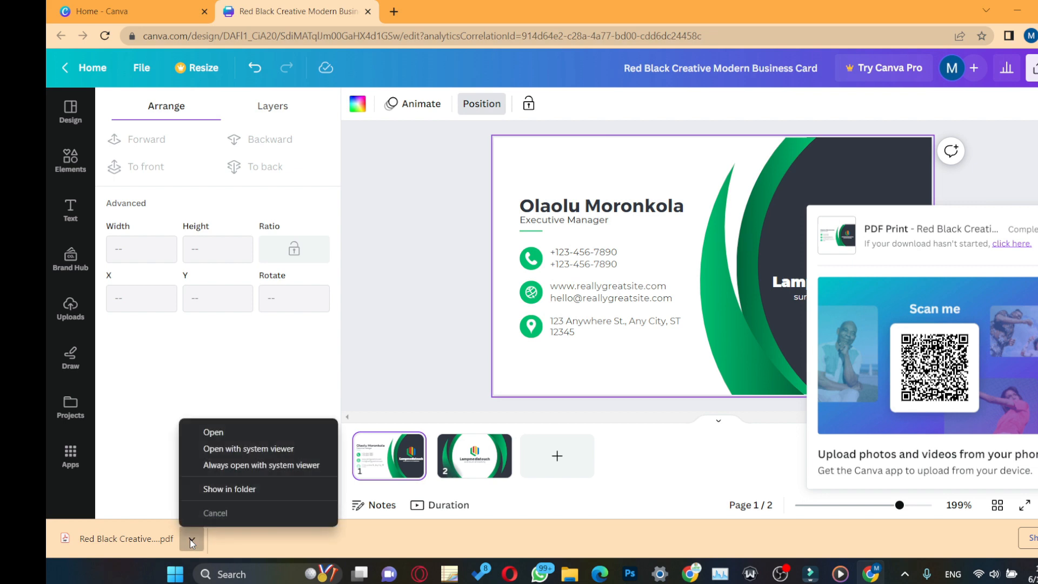
click(226, 432)
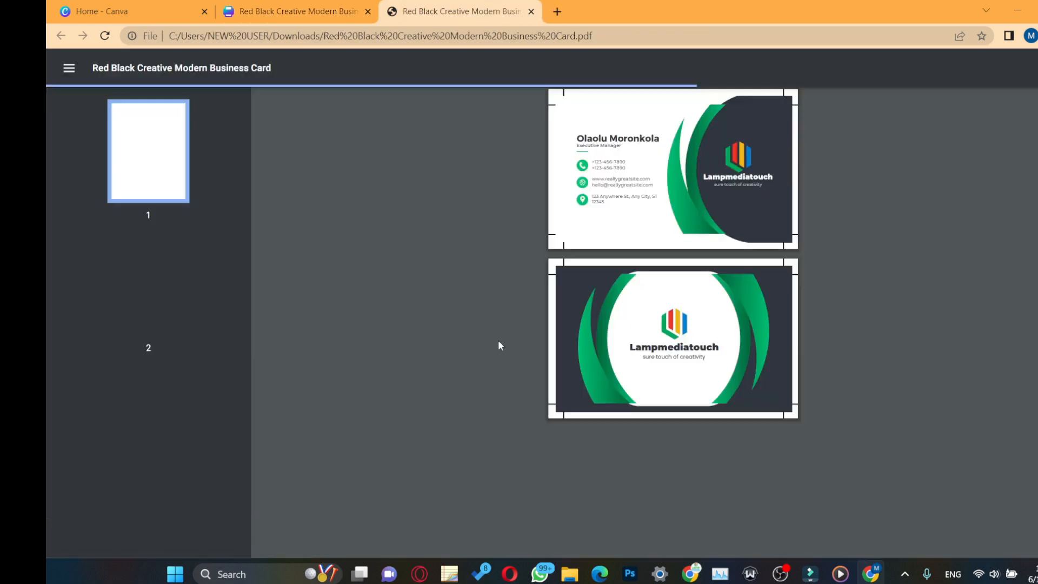